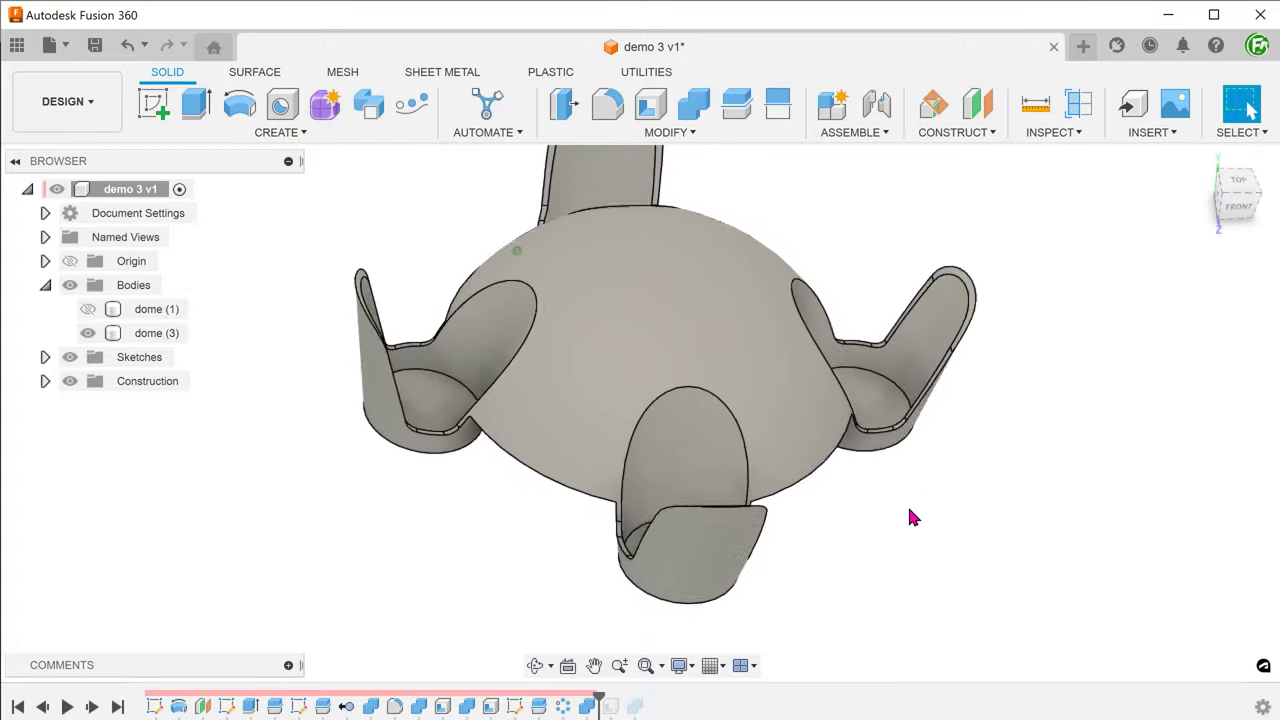
Inspect the dome and cup faces of the finished holder, then clear the selection.
{"action": "left_click", "coordinate": [755, 404]}
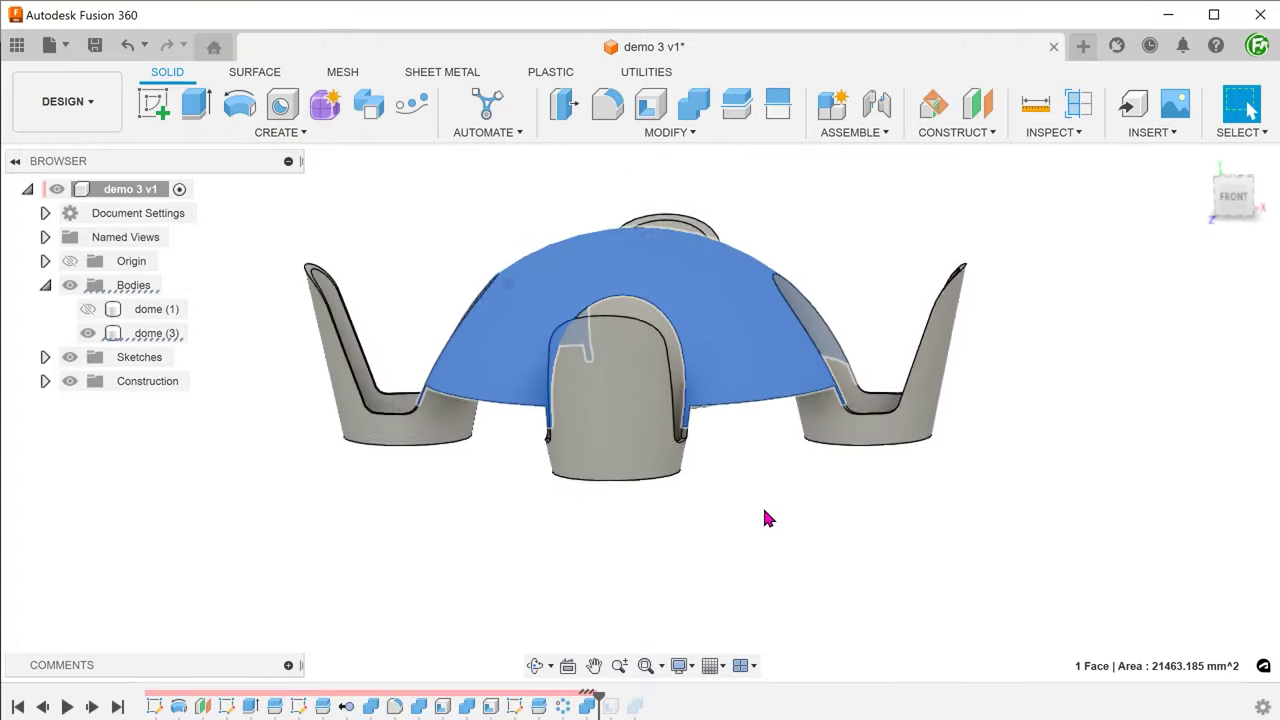
{"action": "left_click", "coordinate": [872, 468]}
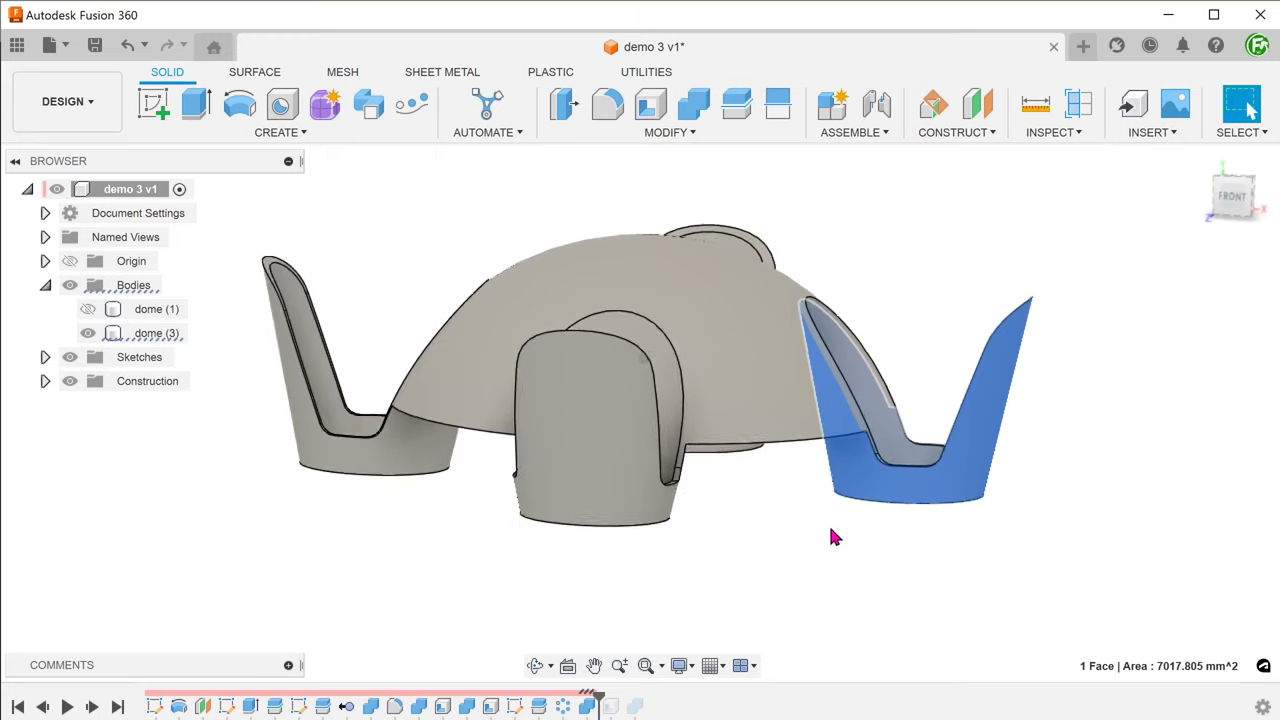
{"action": "left_click", "coordinate": [1057, 512]}
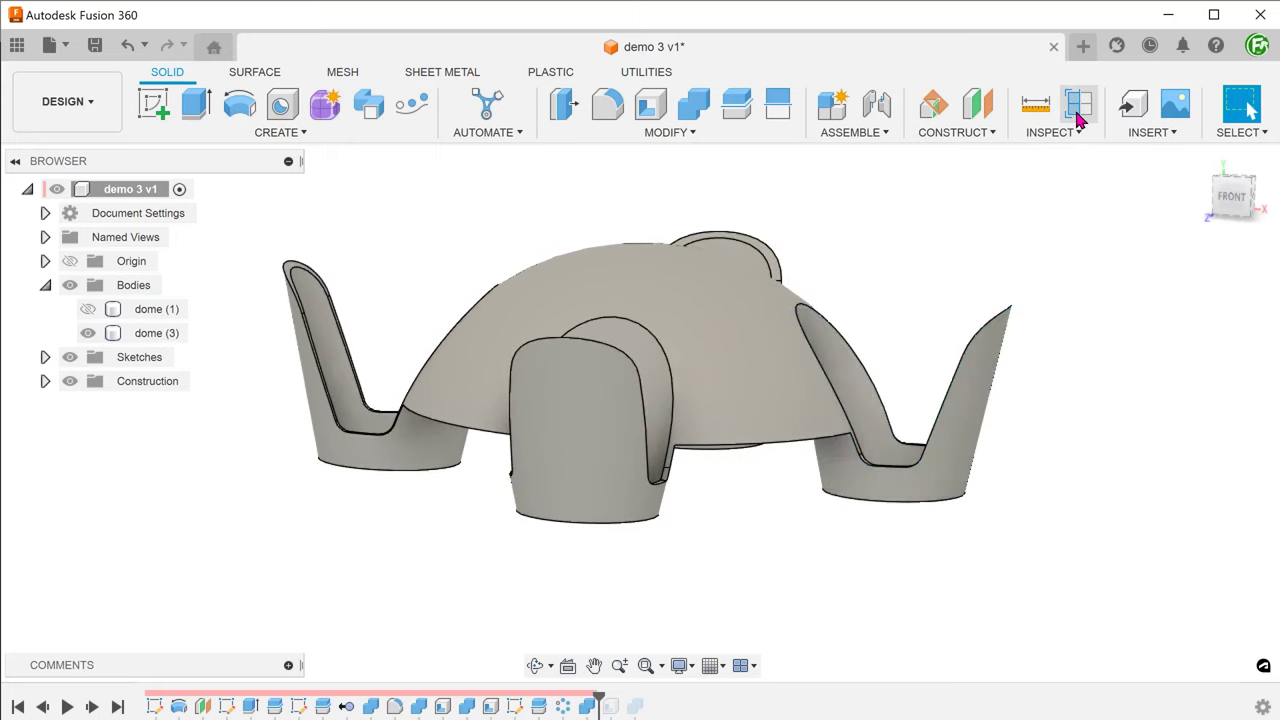
Run a section analysis through the holder on the chosen plane and inspect a cup opening edge.
{"action": "left_click", "coordinate": [1080, 120]}
{"action": "left_click", "coordinate": [727, 358]}
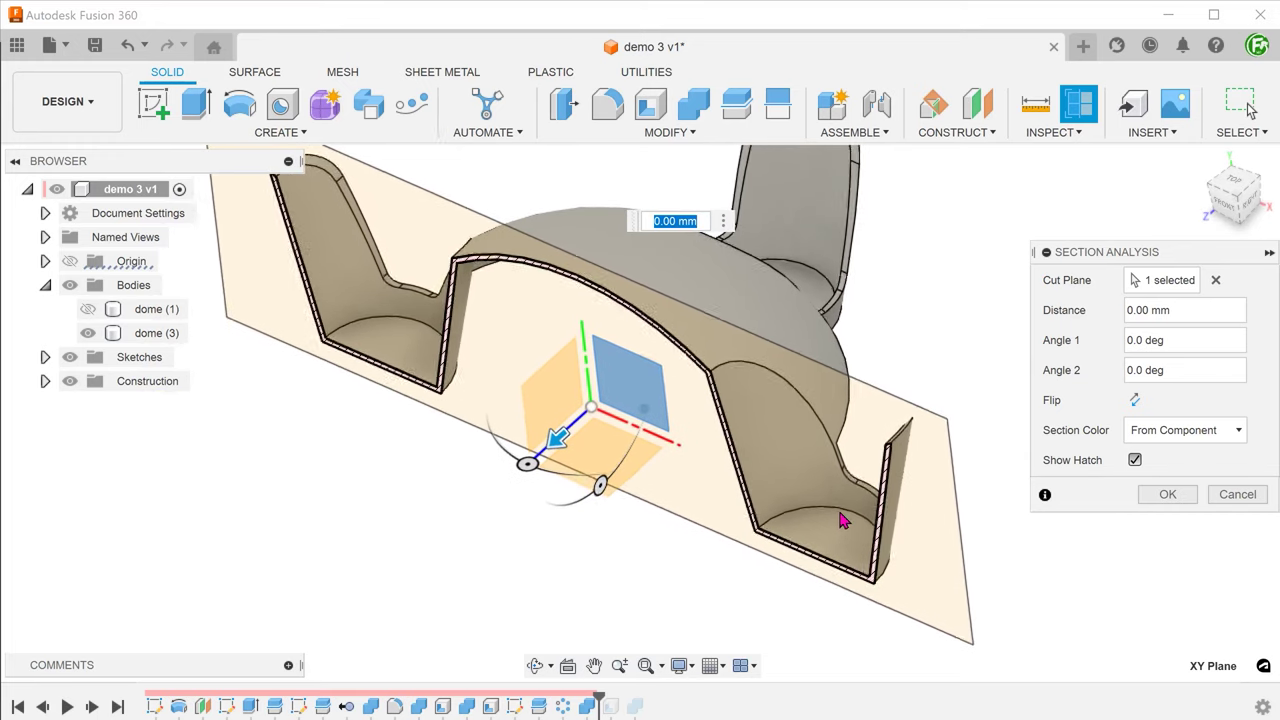
{"action": "left_click", "coordinate": [1165, 494]}
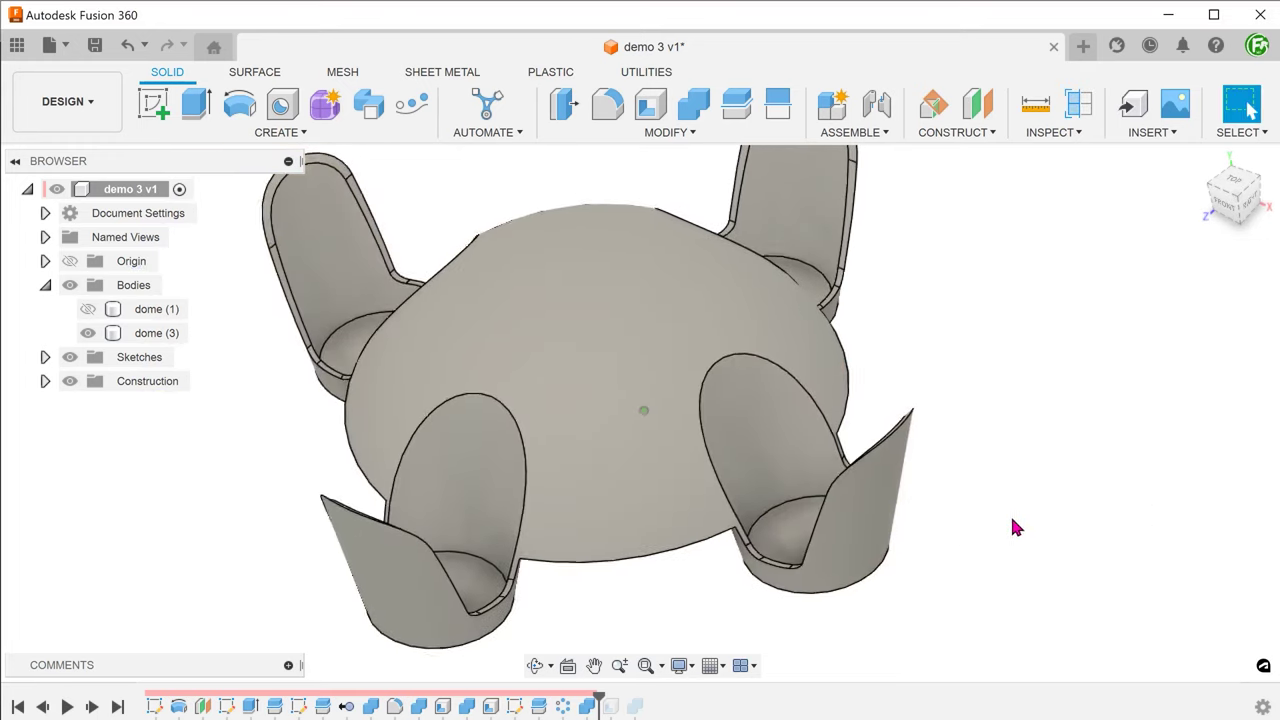
{"action": "left_click", "coordinate": [730, 483]}
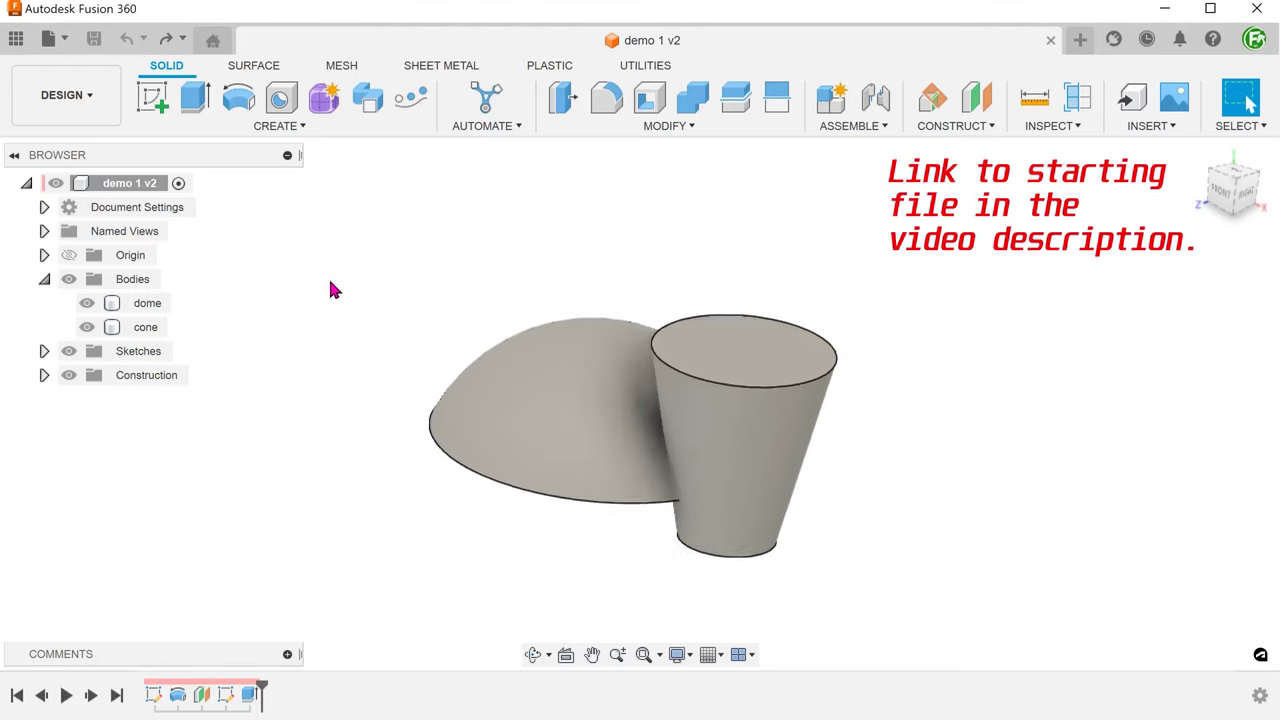
Identify the dome and cone bodies in the Browser and bring up the Modify commands.
{"action": "left_click", "coordinate": [152, 311]}
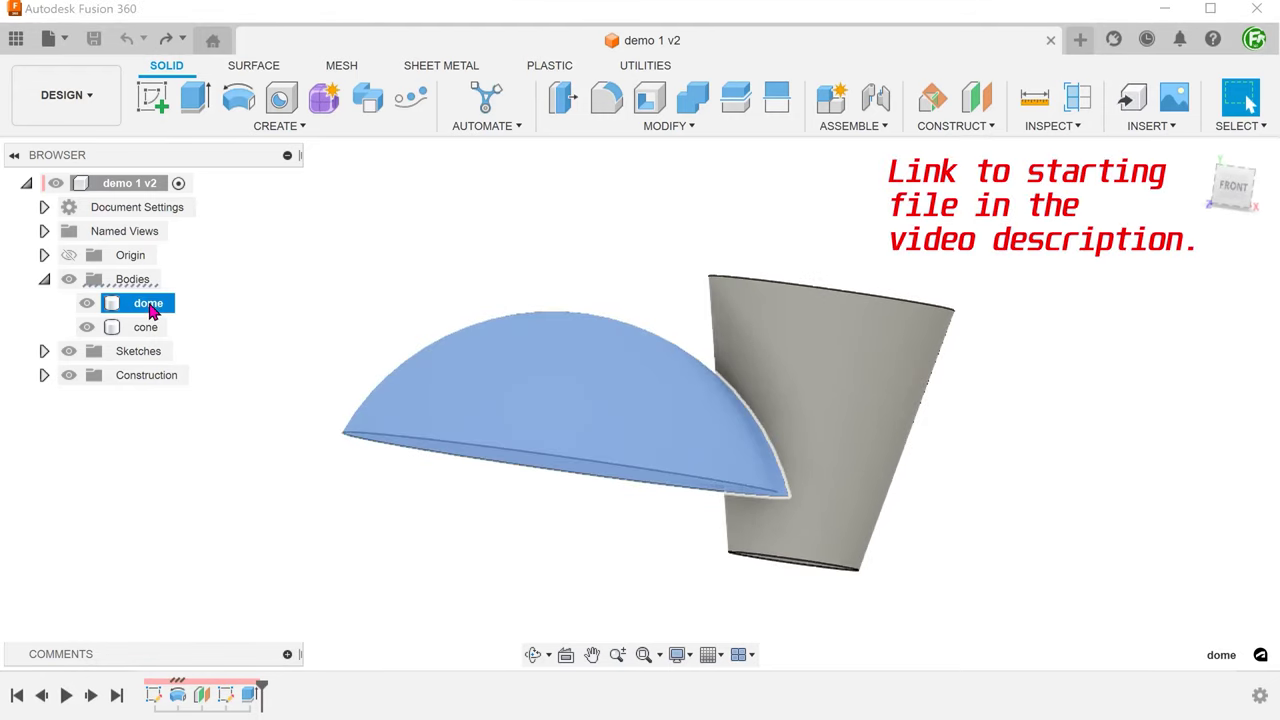
{"action": "left_click", "coordinate": [150, 327]}
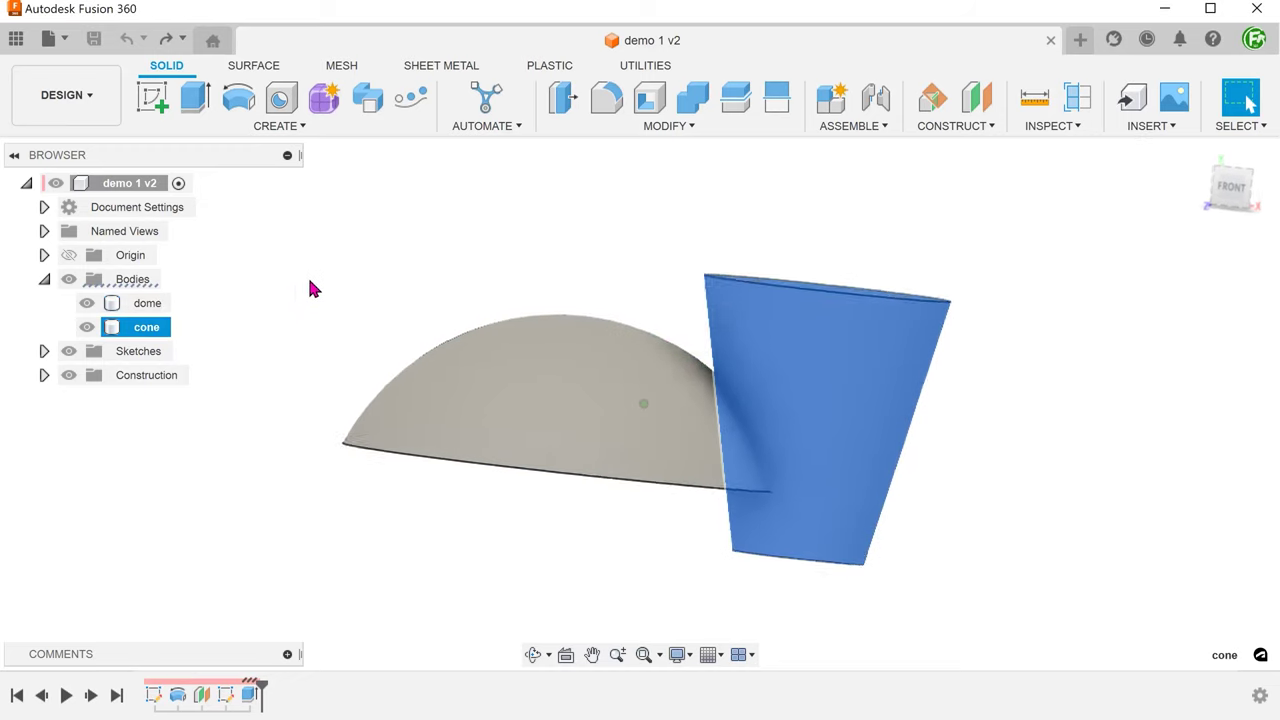
{"action": "left_click", "coordinate": [378, 277]}
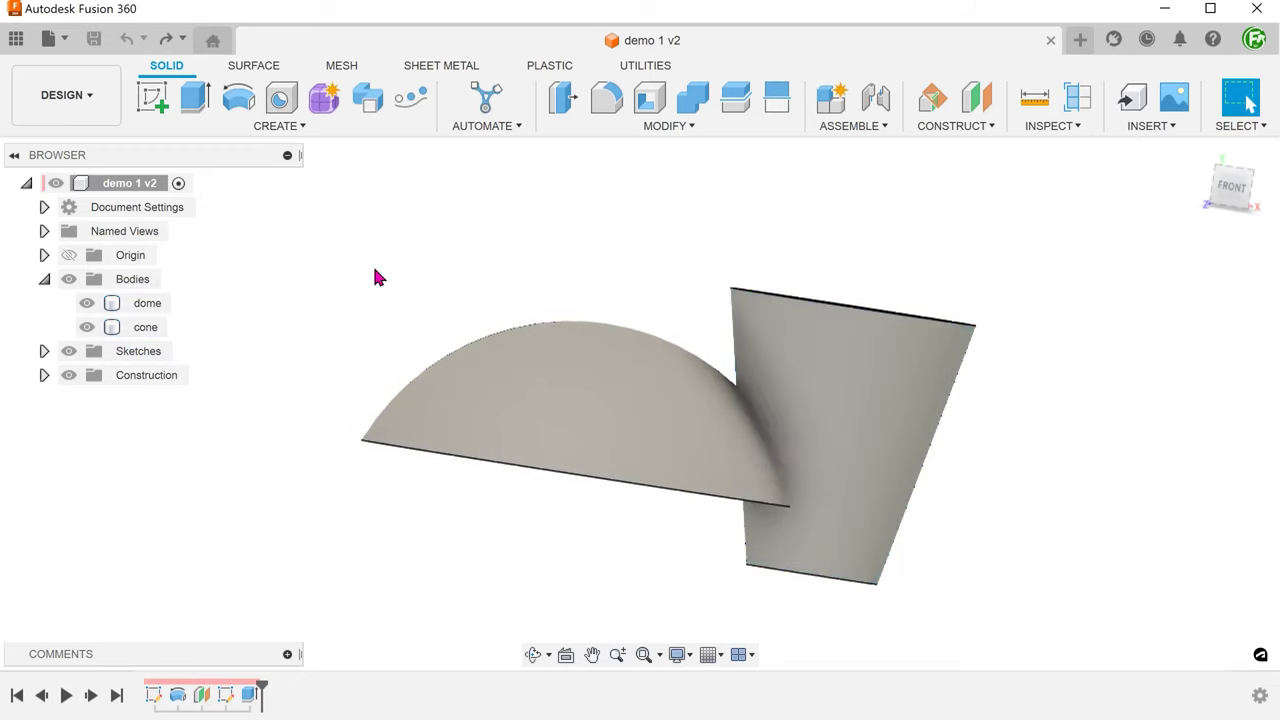
{"action": "left_click", "coordinate": [650, 127]}
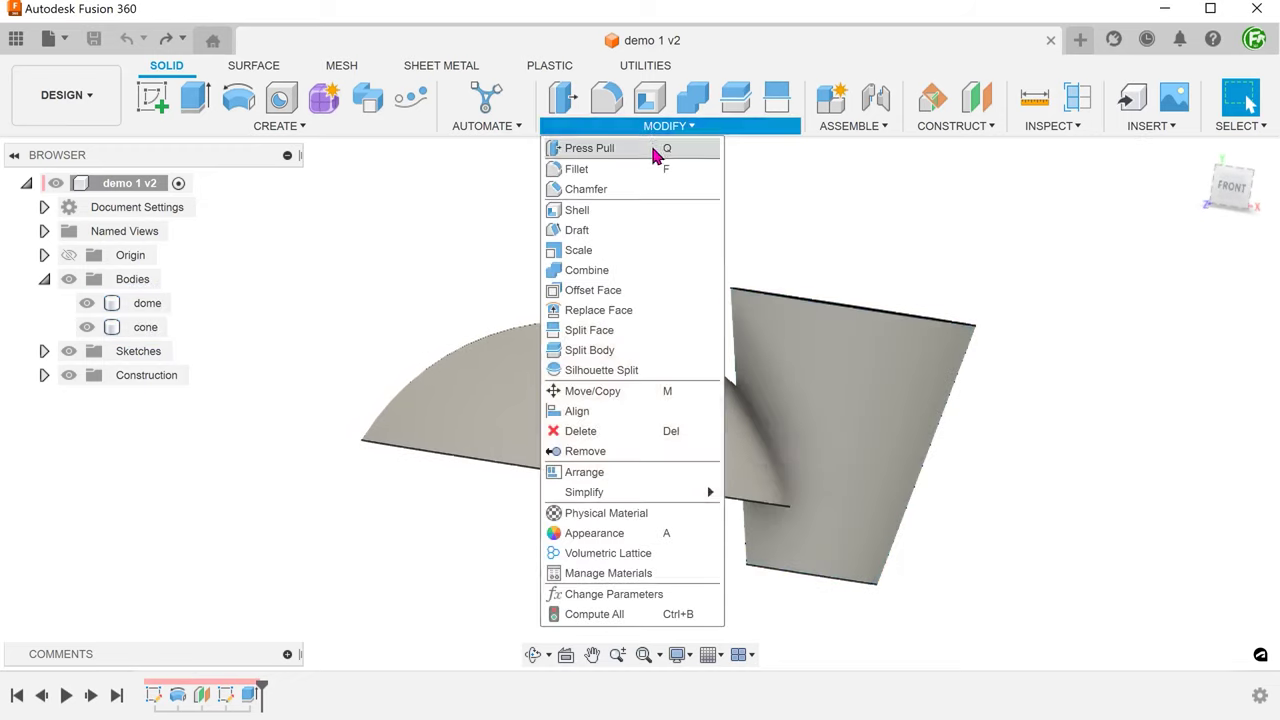
Split the cone body using the dome as an extended splitting tool.
{"action": "left_click", "coordinate": [640, 352]}
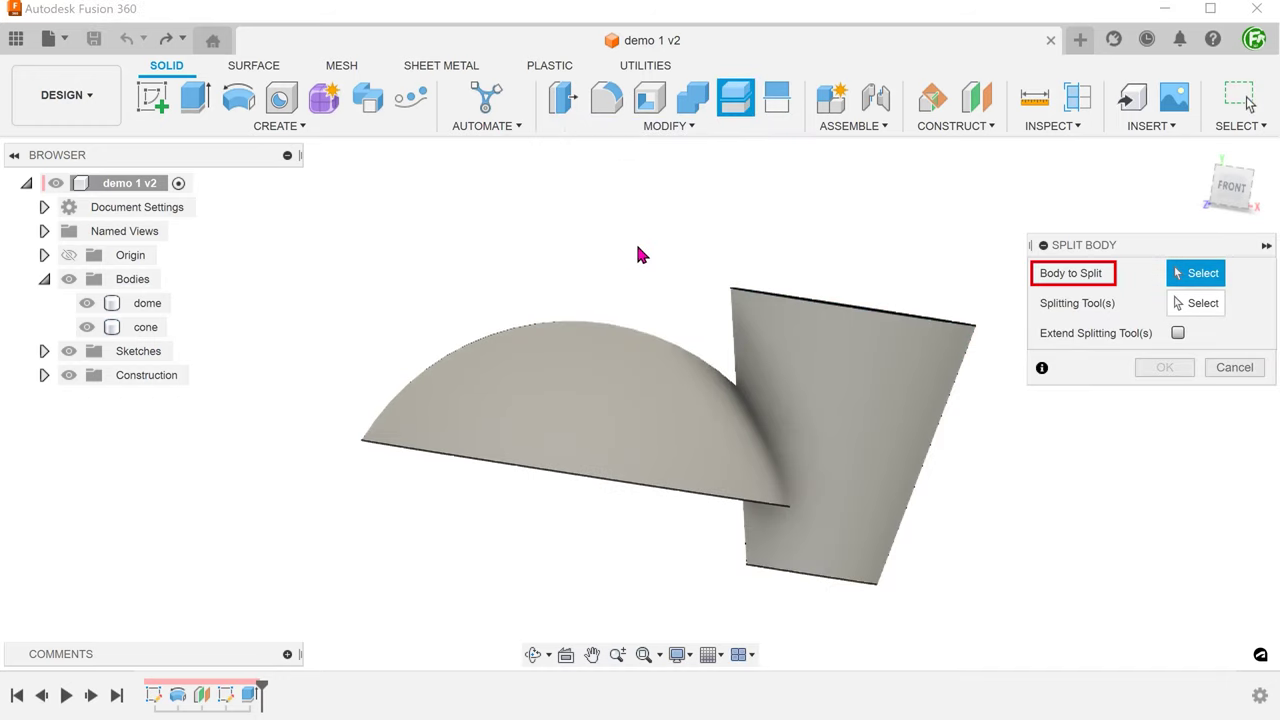
{"action": "left_click", "coordinate": [843, 368]}
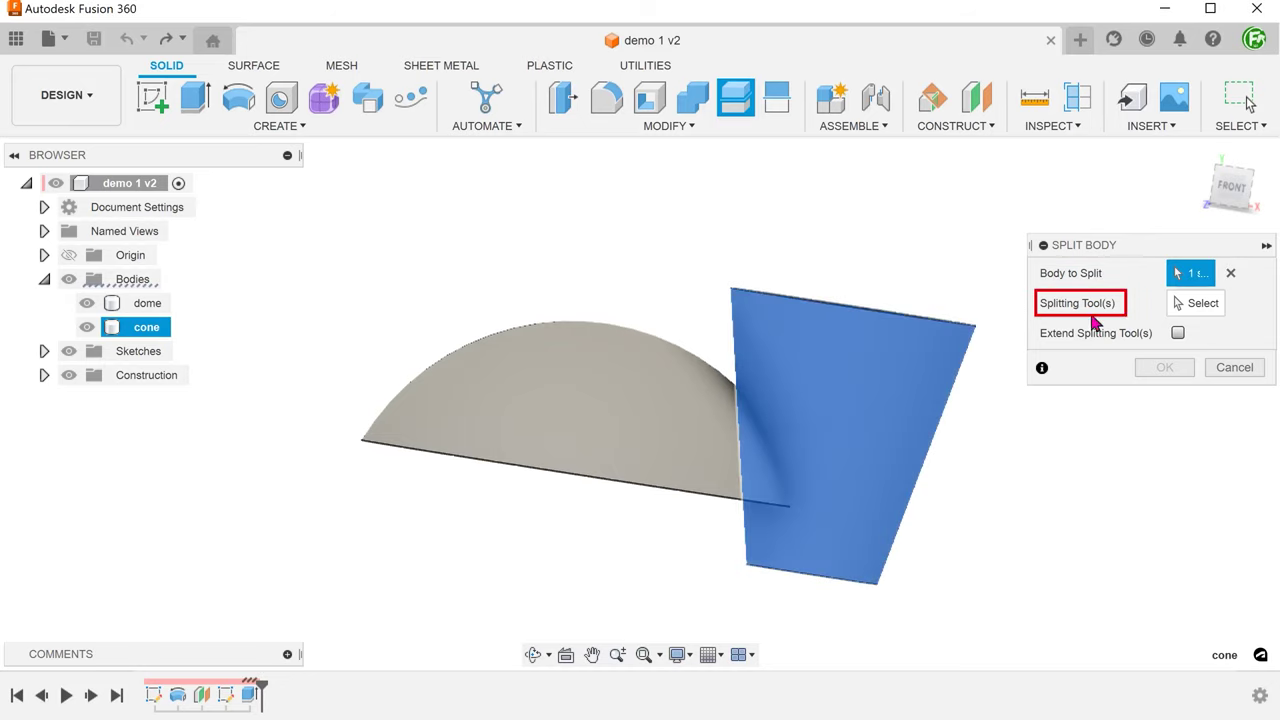
{"action": "left_click", "coordinate": [1203, 305]}
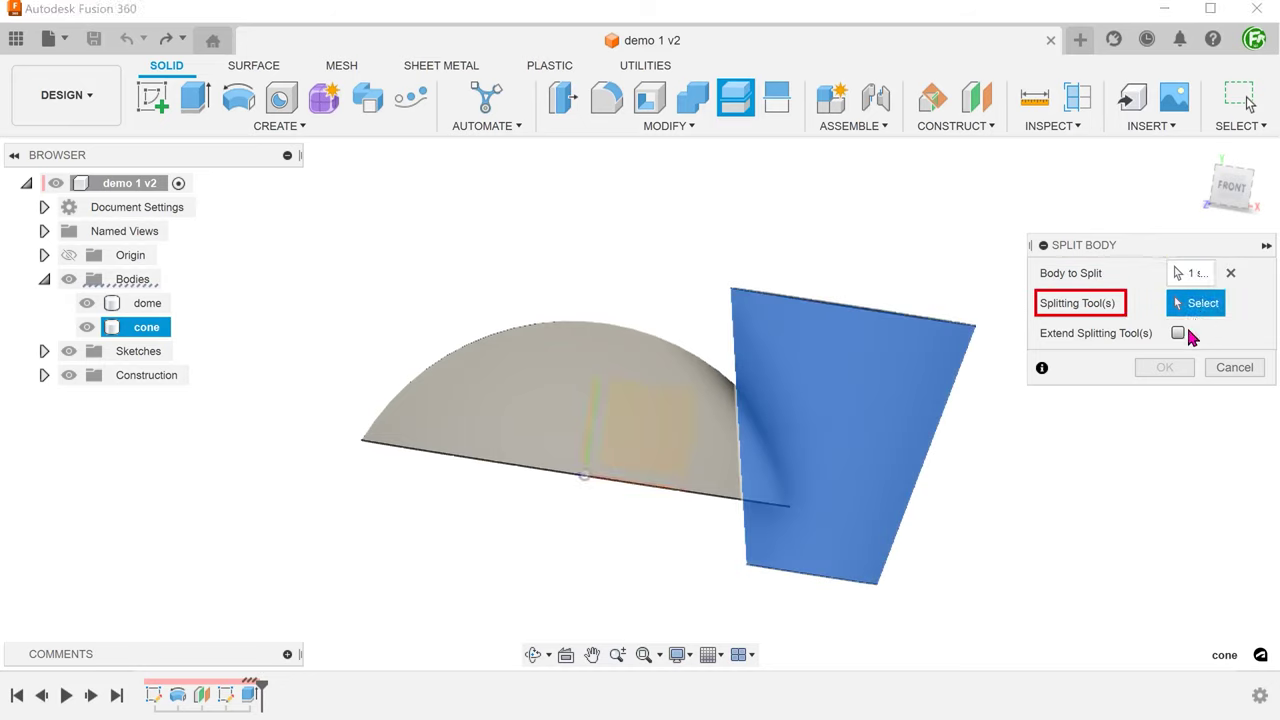
{"action": "middle_click_drag", "start_coordinate": [1028, 523], "coordinate": [491, 500], "text": "shift"}
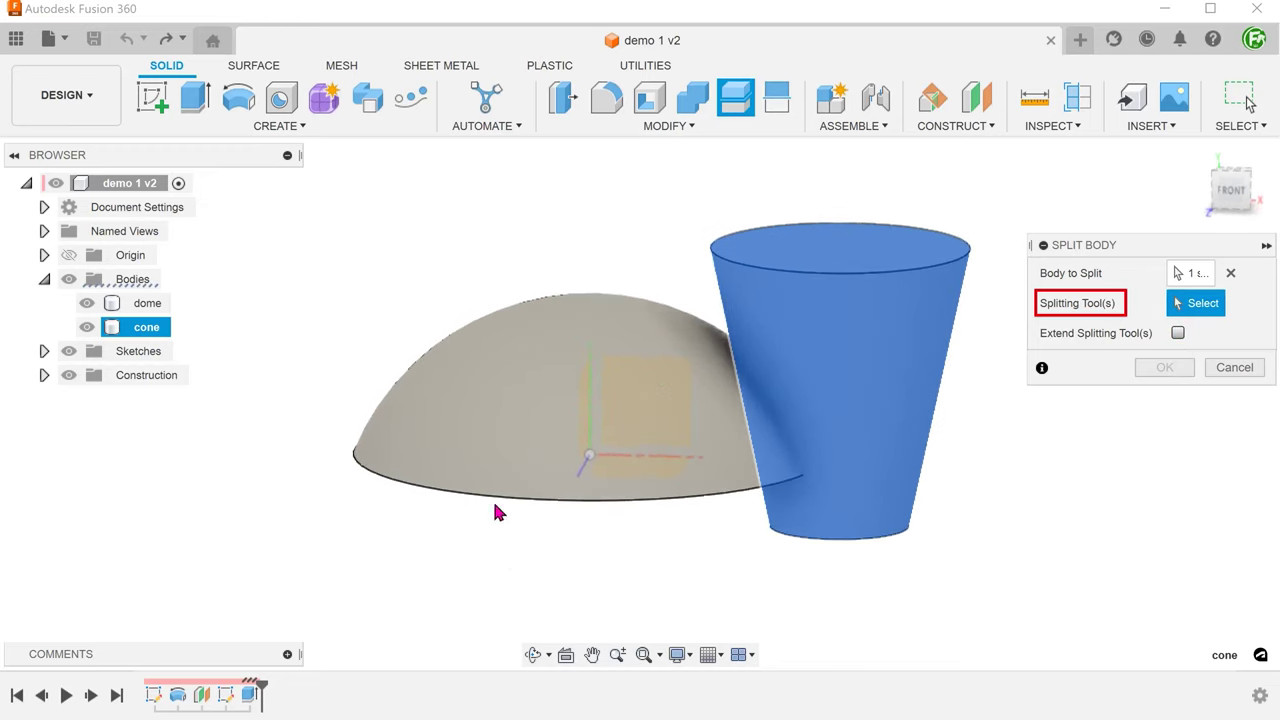
{"action": "left_click", "coordinate": [480, 449]}
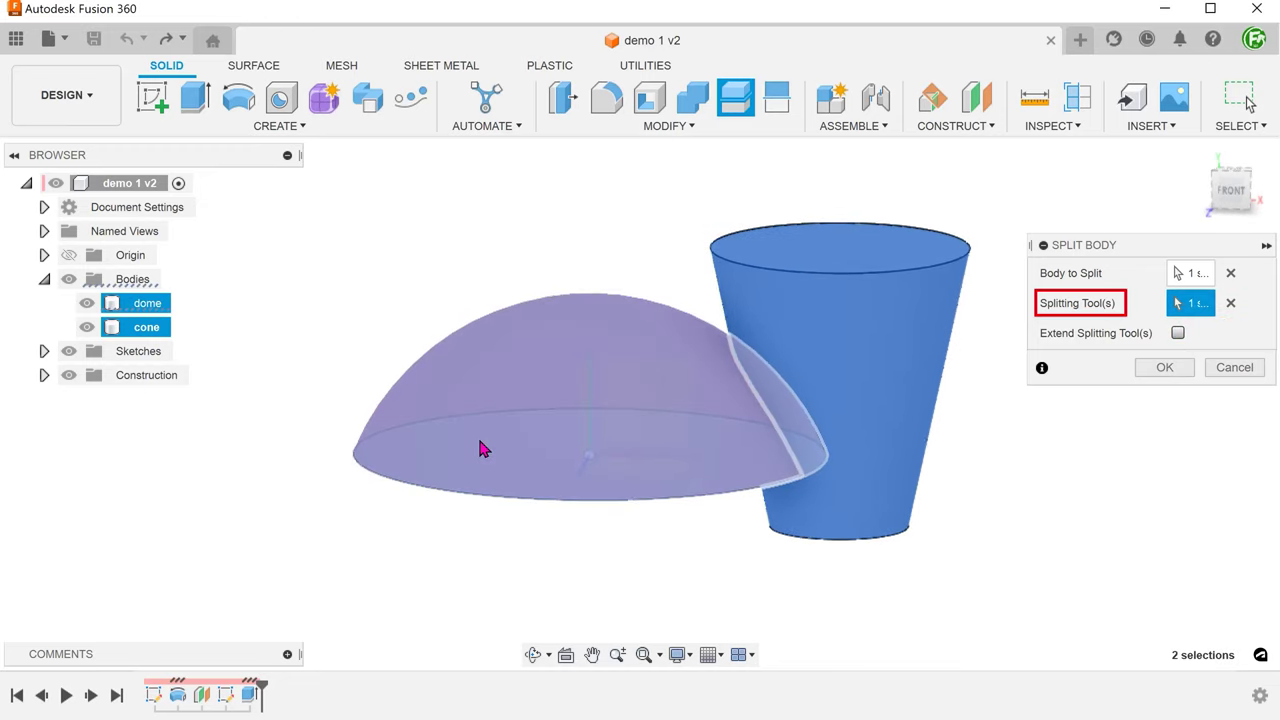
{"action": "mouse_move", "coordinate": [480, 449]}
{"action": "middle_mouse_down", "text": "shift"}
{"action": "mouse_move", "coordinate": [637, 570]}
{"action": "mouse_move", "coordinate": [600, 583]}
{"action": "middle_mouse_up", "text": "shift"}
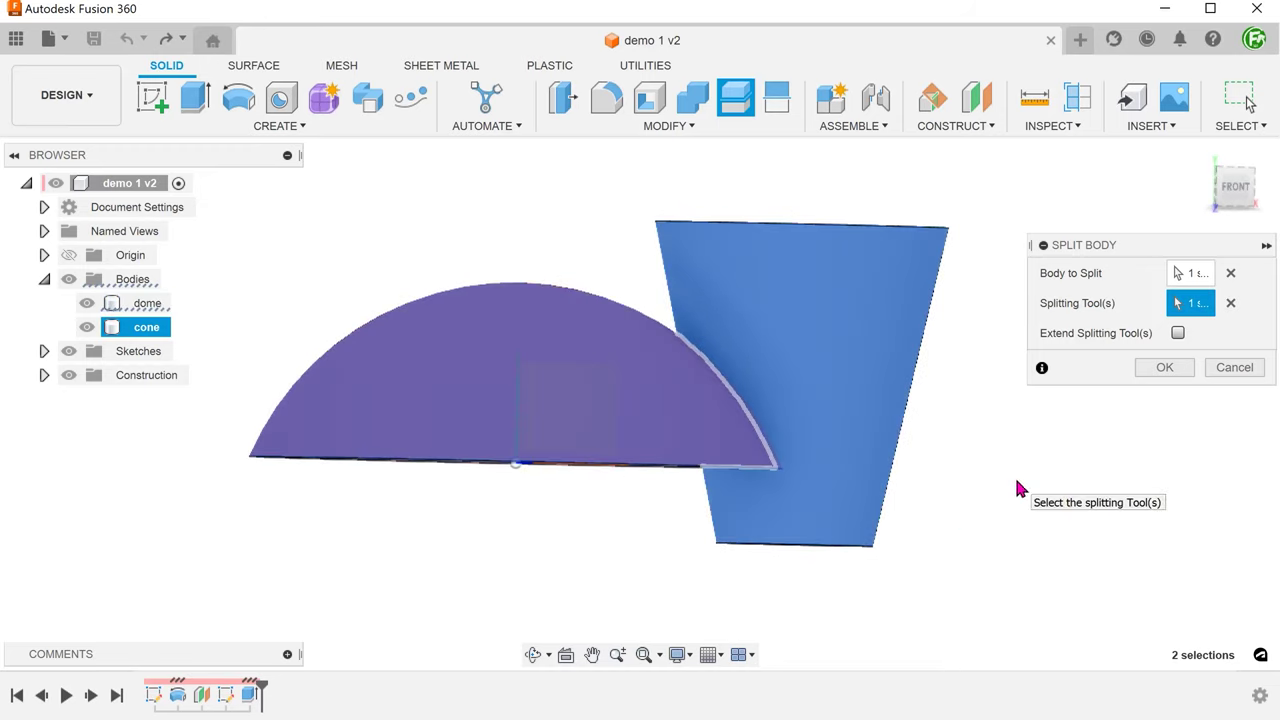
{"action": "left_click", "coordinate": [1179, 336]}
{"action": "middle_click_drag", "start_coordinate": [980, 480], "coordinate": [1010, 485], "text": "shift"}
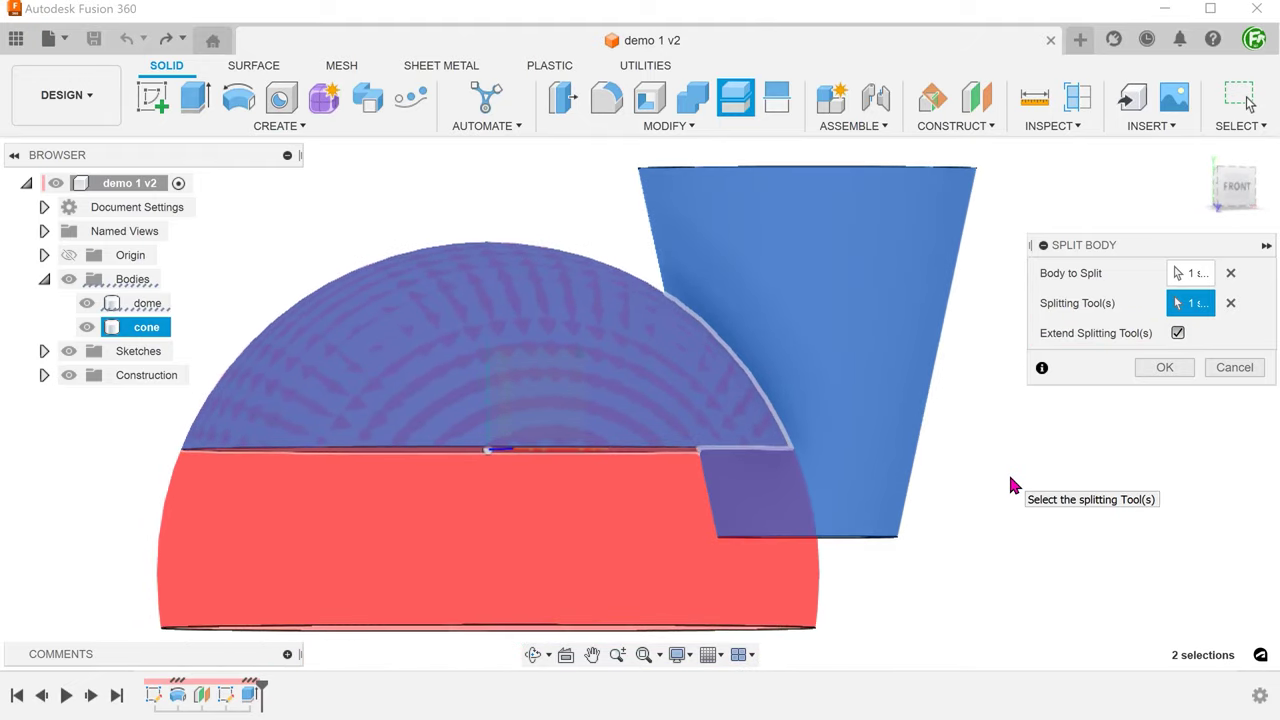
{"action": "left_click", "coordinate": [1152, 368]}
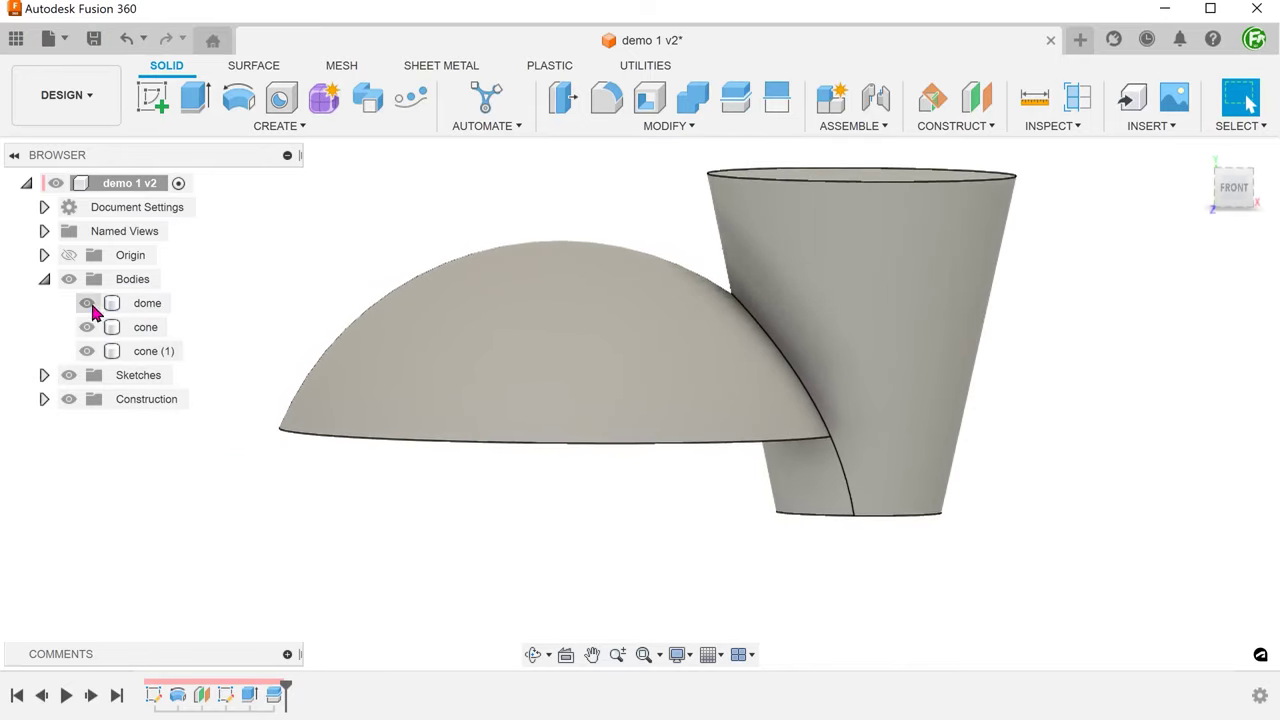
Hide the dome and inspect the new curved split edge on the cone.
{"action": "left_click", "coordinate": [88, 306]}
{"action": "left_click", "coordinate": [88, 305]}
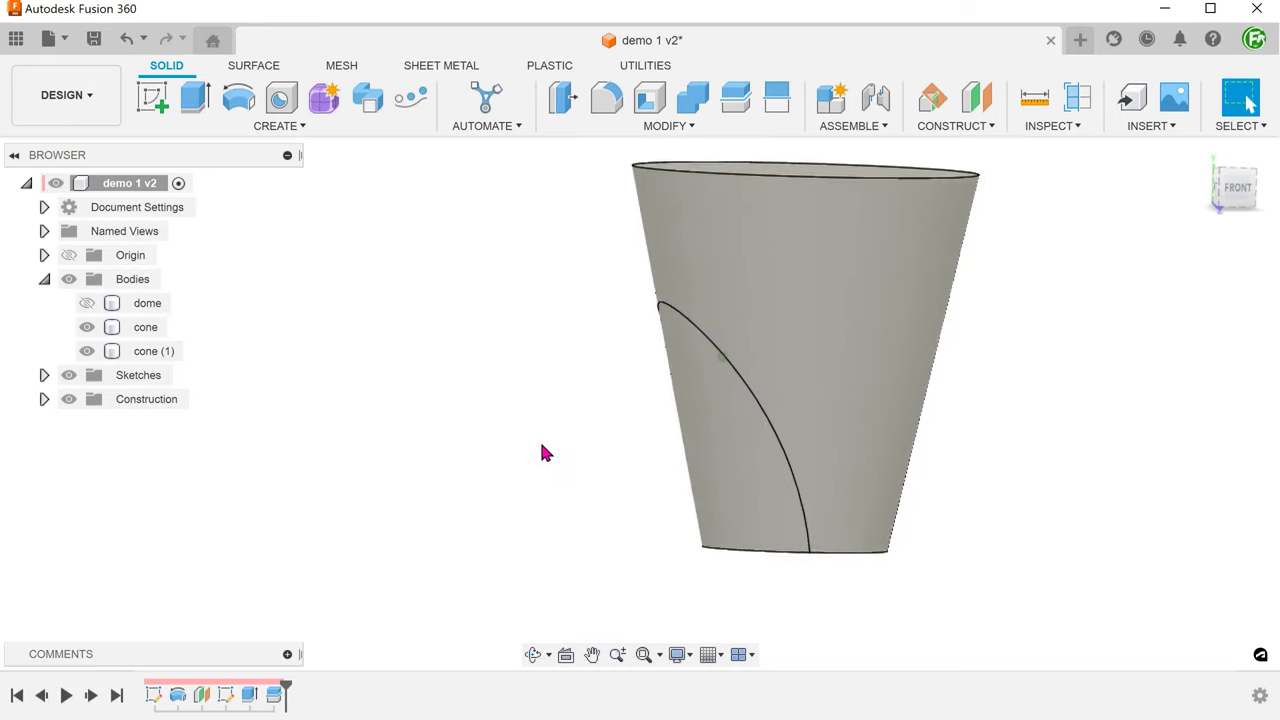
{"action": "left_click", "coordinate": [800, 478]}
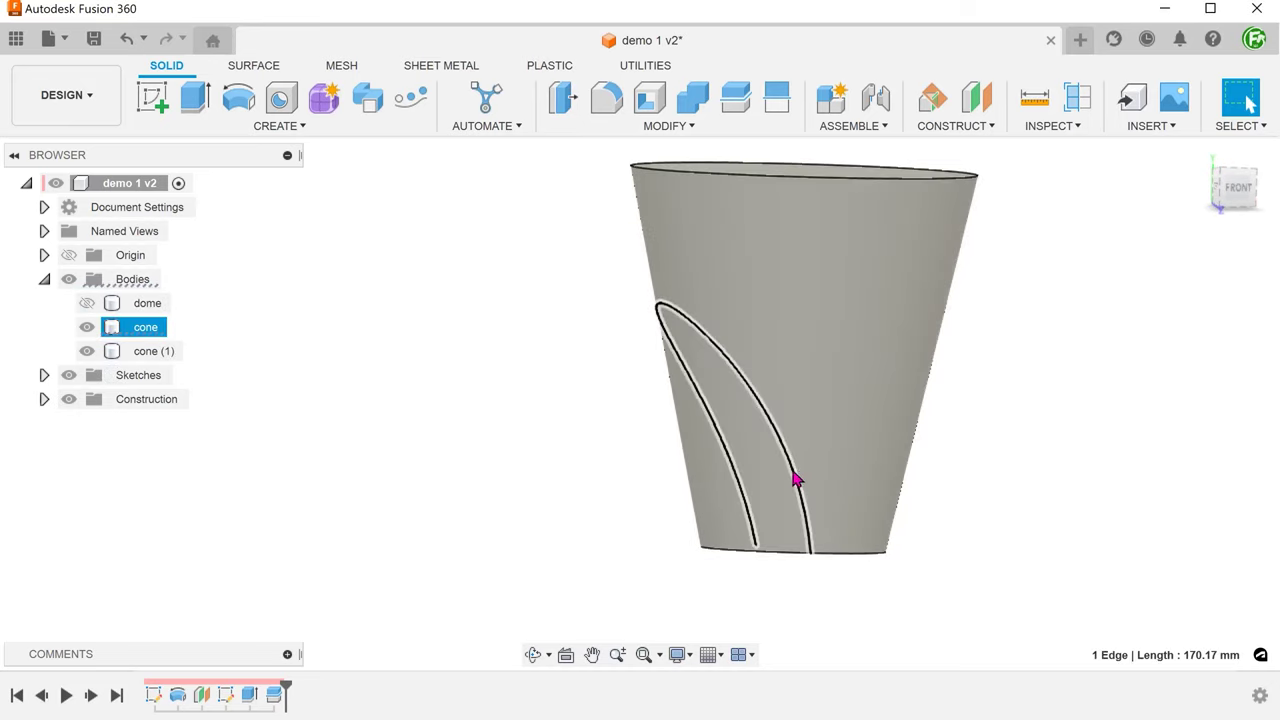
{"action": "left_click", "coordinate": [463, 452]}
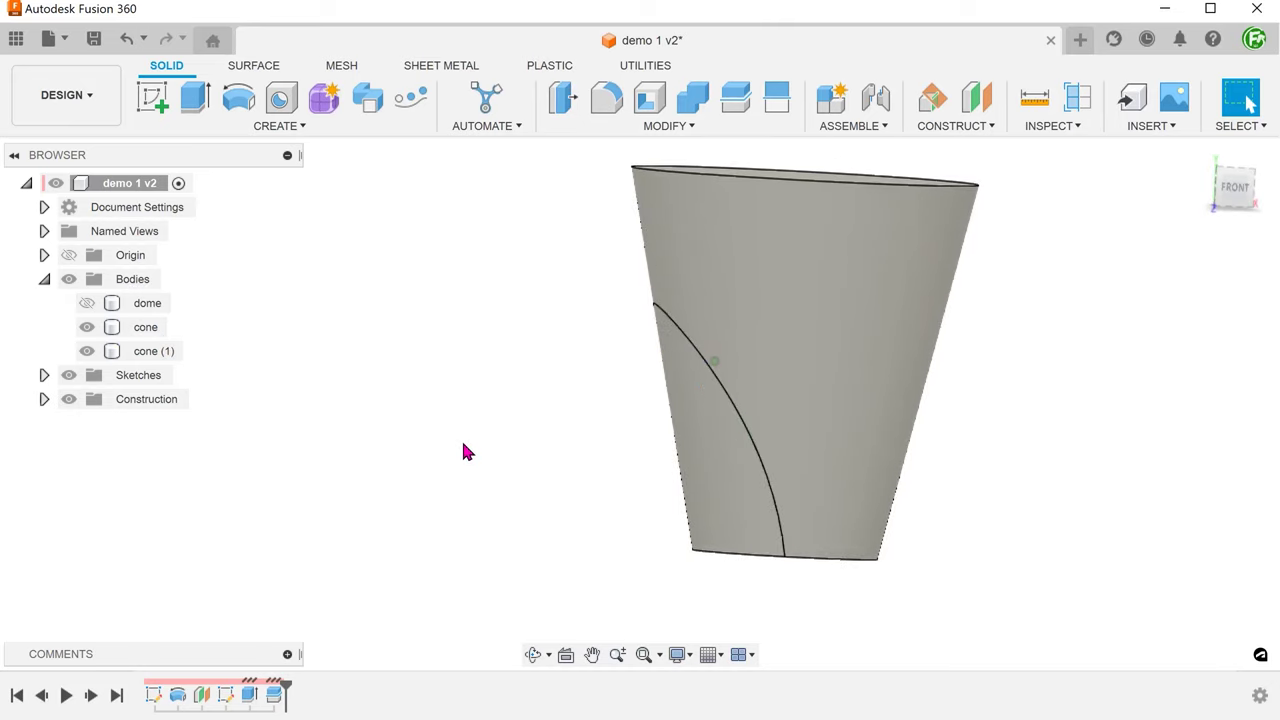
Inspect cone (1)'s cut face by briefly hiding and reshowing the cone body.
{"action": "left_click", "coordinate": [87, 327]}
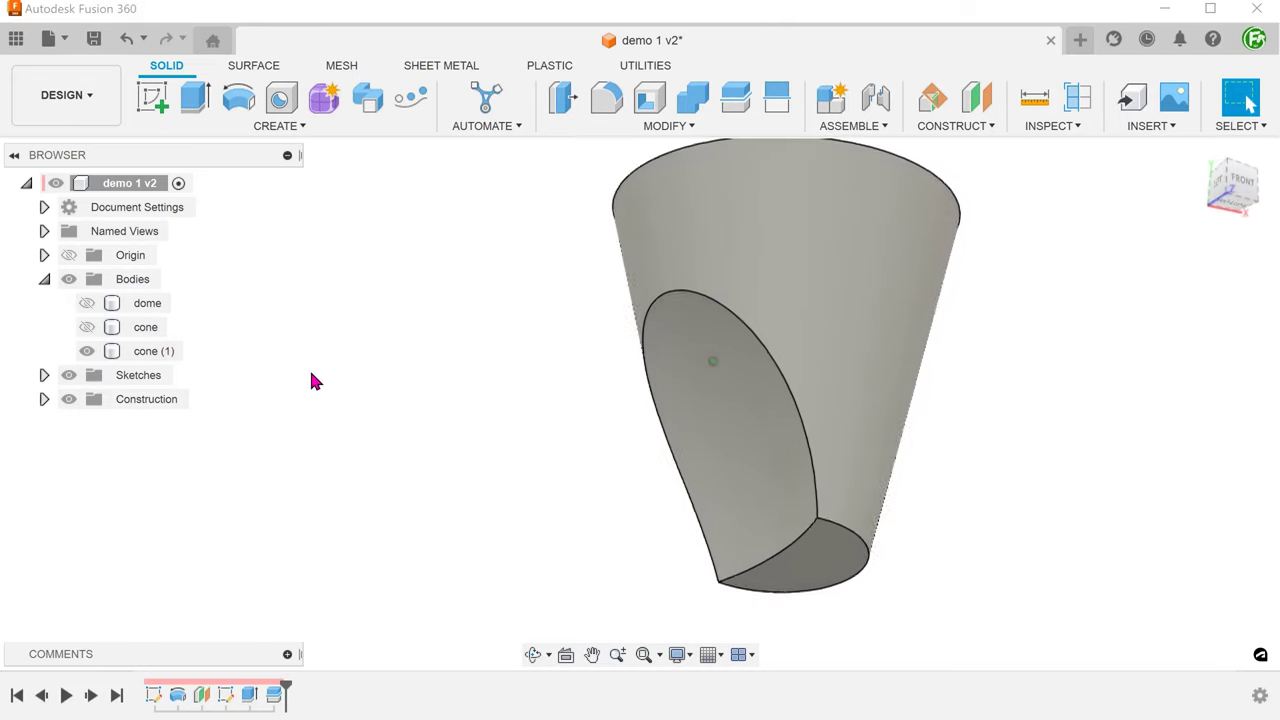
{"action": "left_click", "coordinate": [632, 440]}
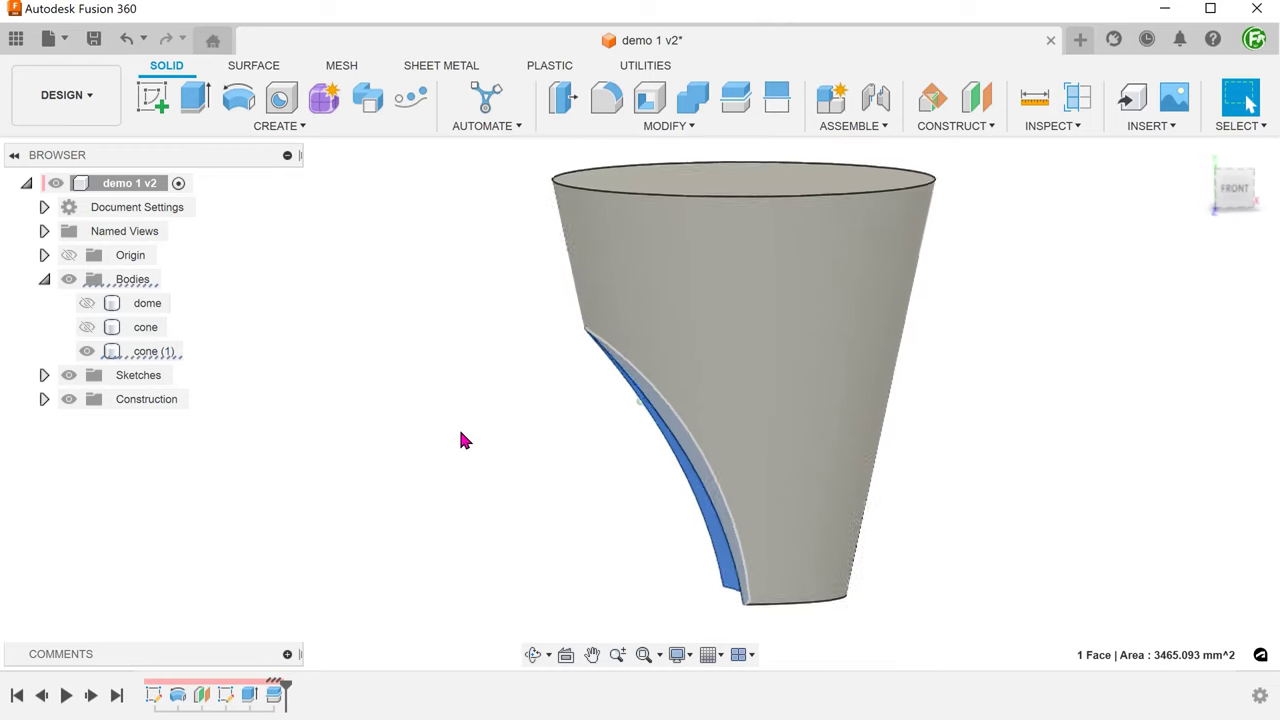
{"action": "left_click", "coordinate": [448, 433]}
{"action": "left_click", "coordinate": [88, 327]}
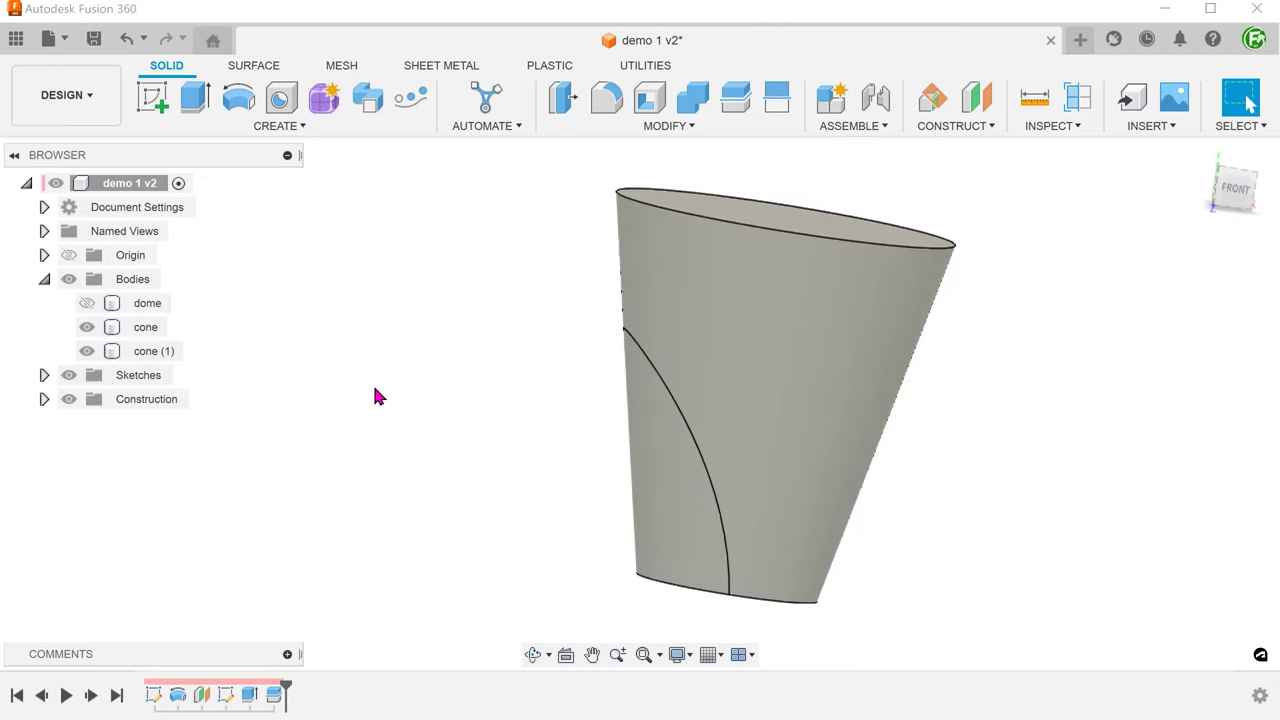
{"action": "left_click", "coordinate": [735, 375]}
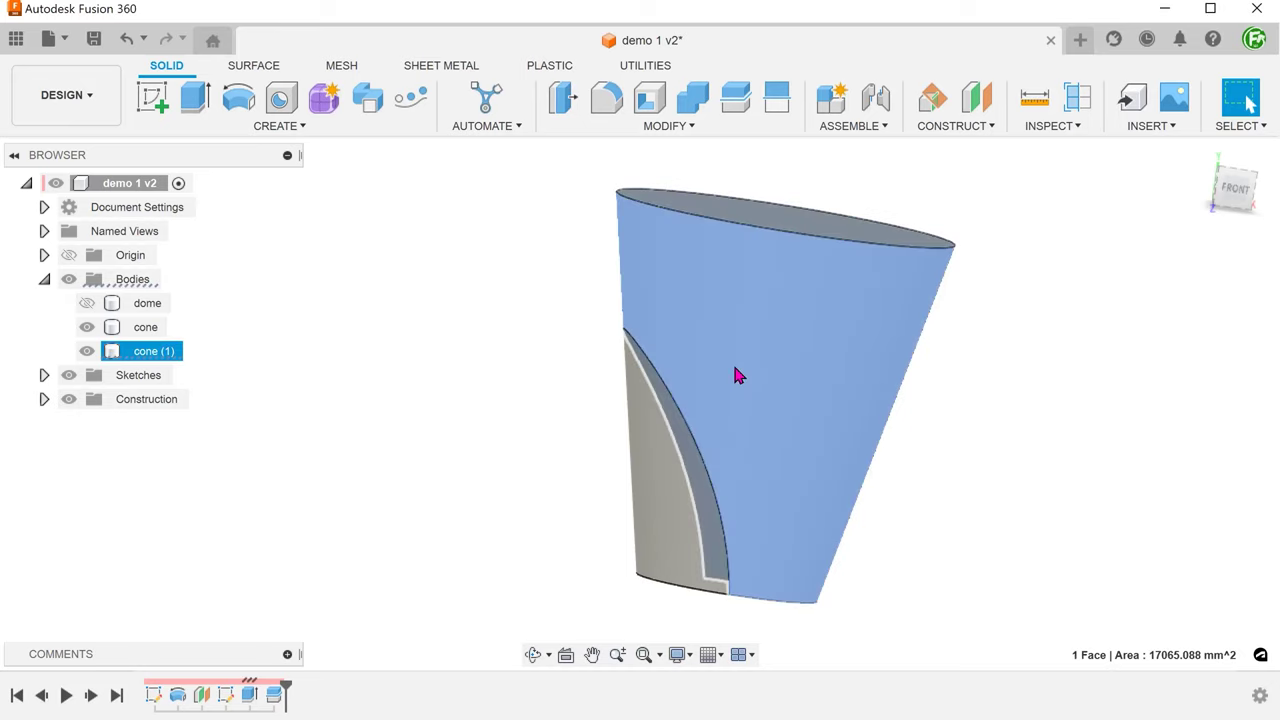
{"action": "left_click", "coordinate": [456, 316]}
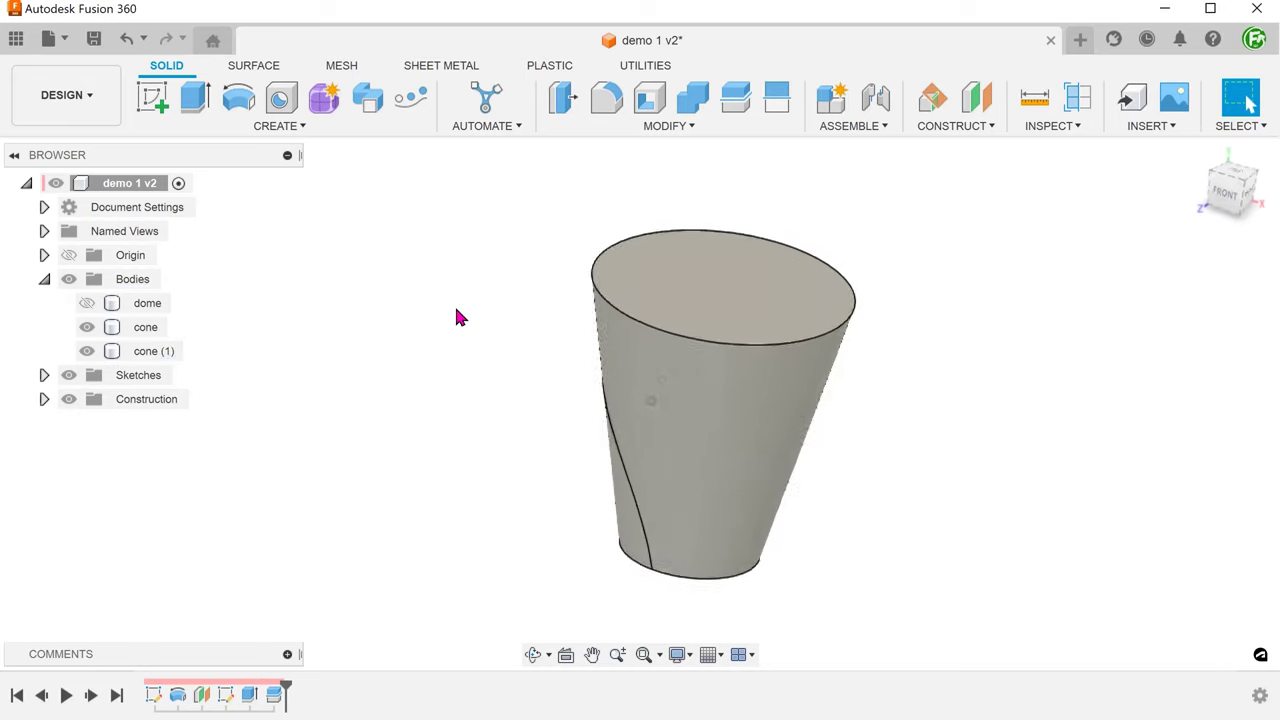
Create a sketch on the front origin plane and project the cone's curved edge into it.
{"action": "right_click", "coordinate": [463, 314]}
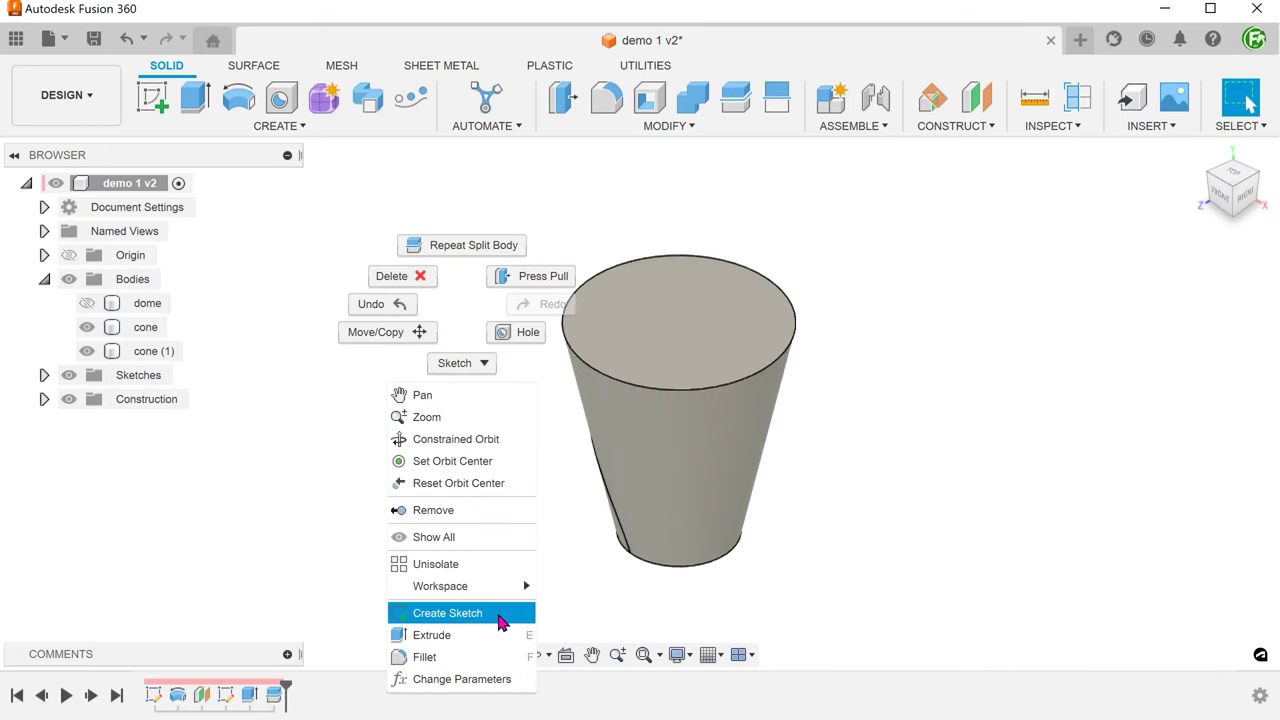
{"action": "left_click", "coordinate": [500, 613]}
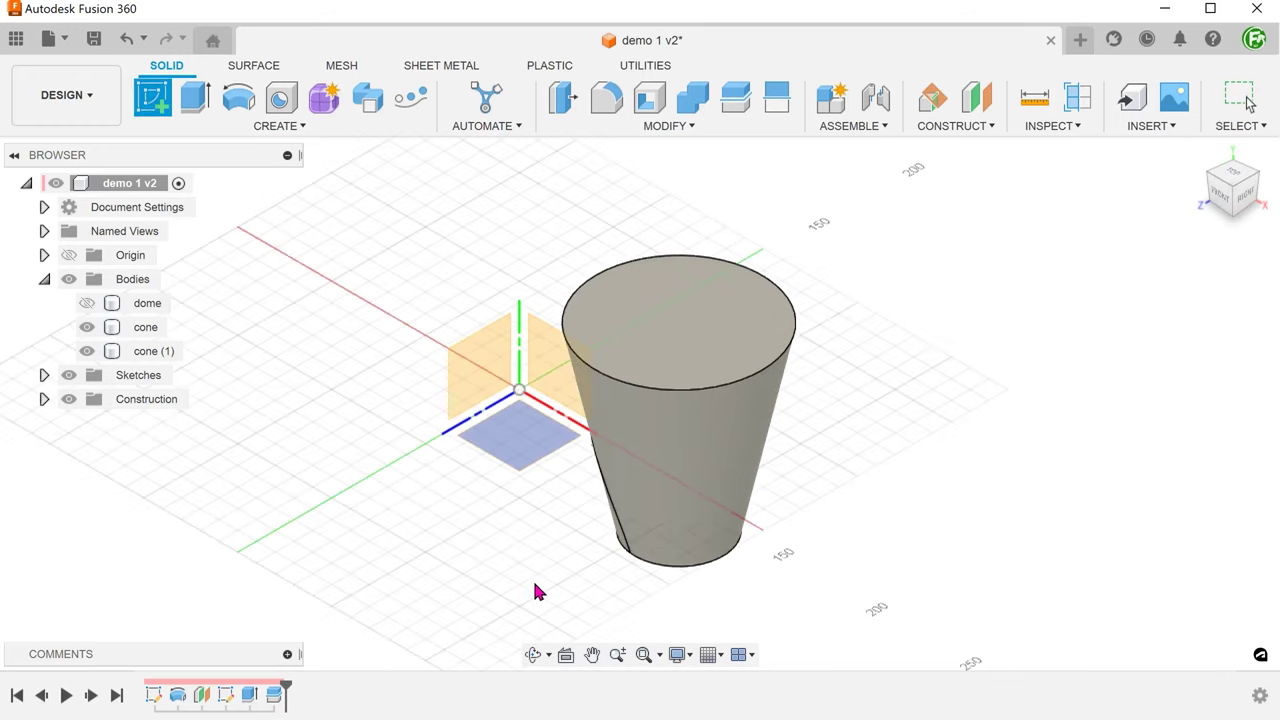
{"action": "left_click", "coordinate": [548, 366]}
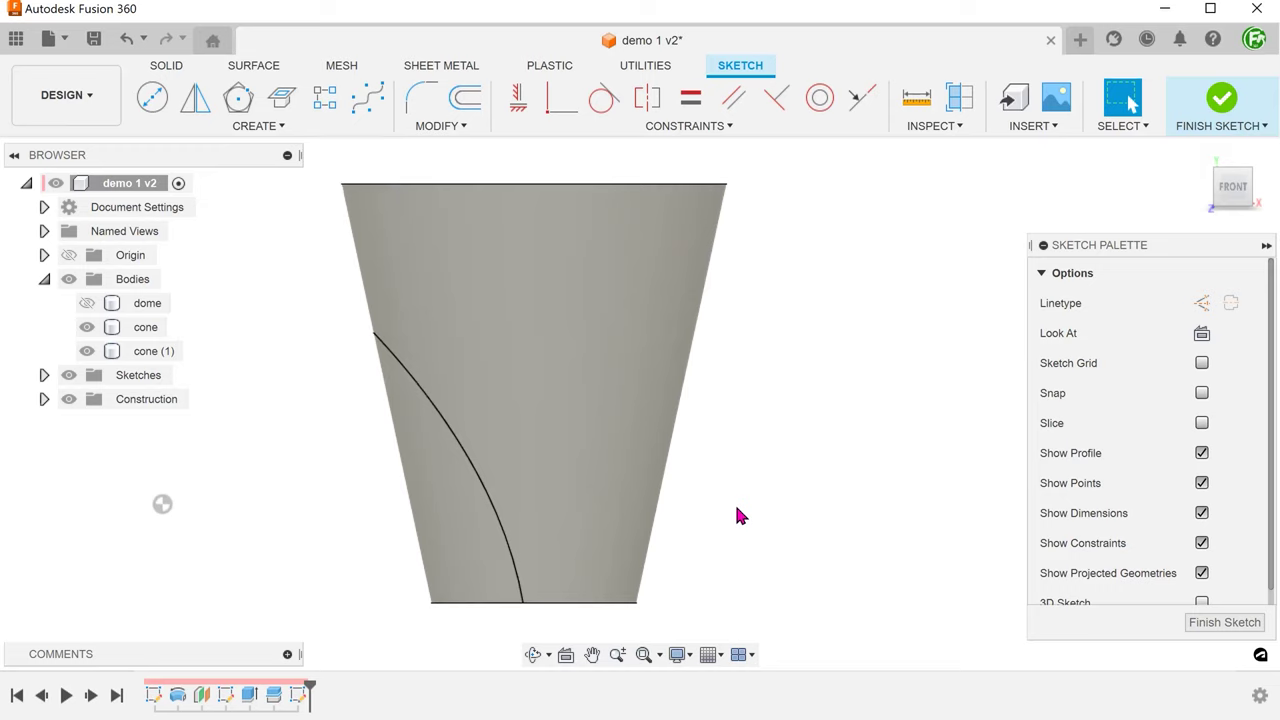
{"action": "key", "text": "p"}
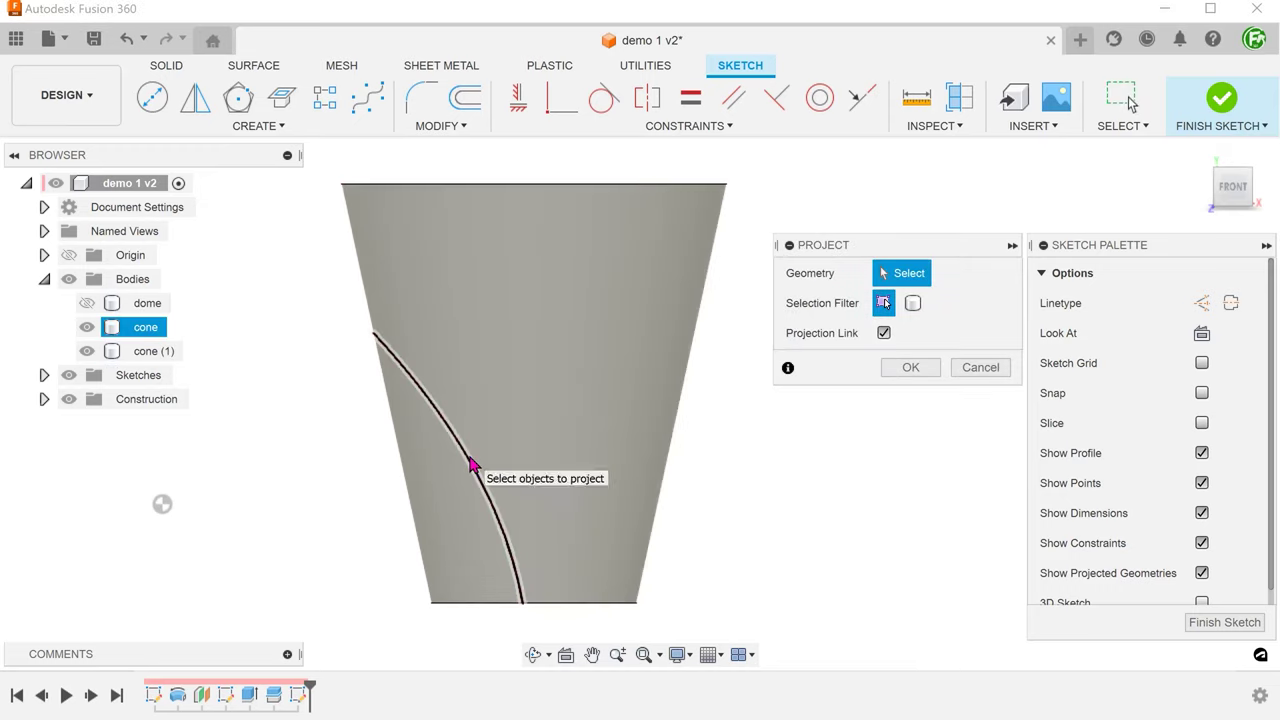
{"action": "left_click", "coordinate": [472, 463]}
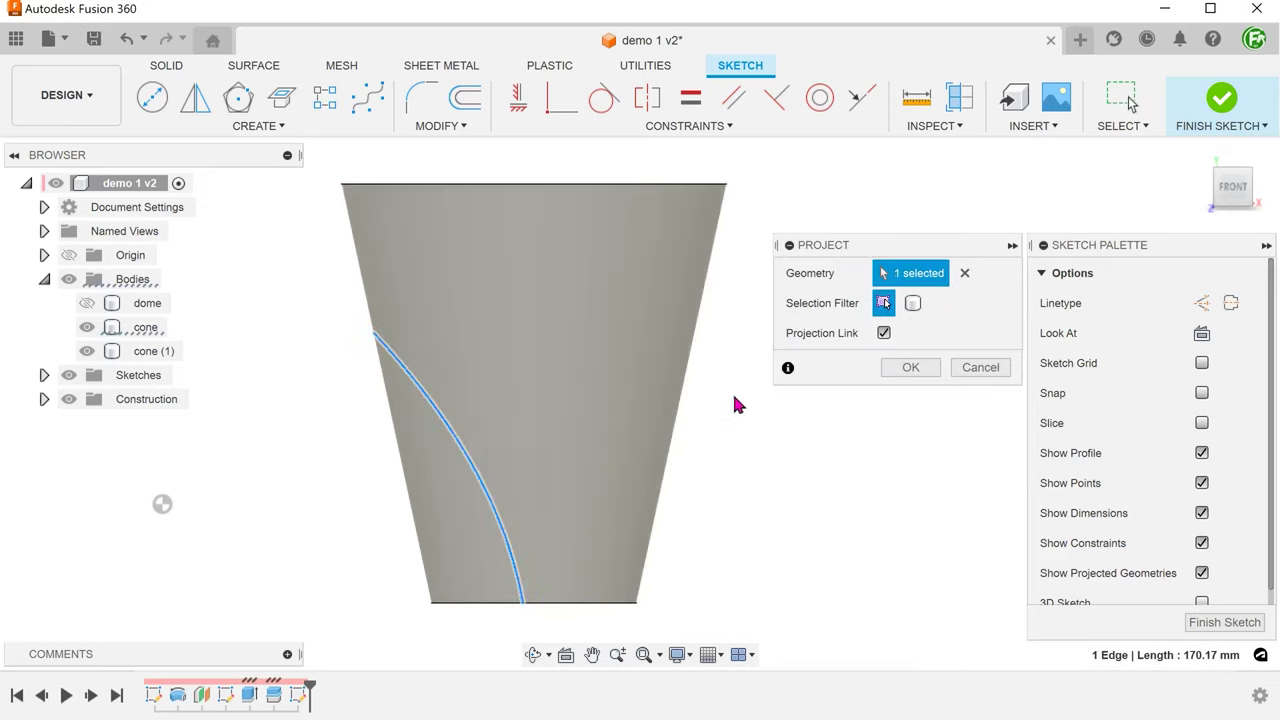
{"action": "left_click", "coordinate": [895, 370]}
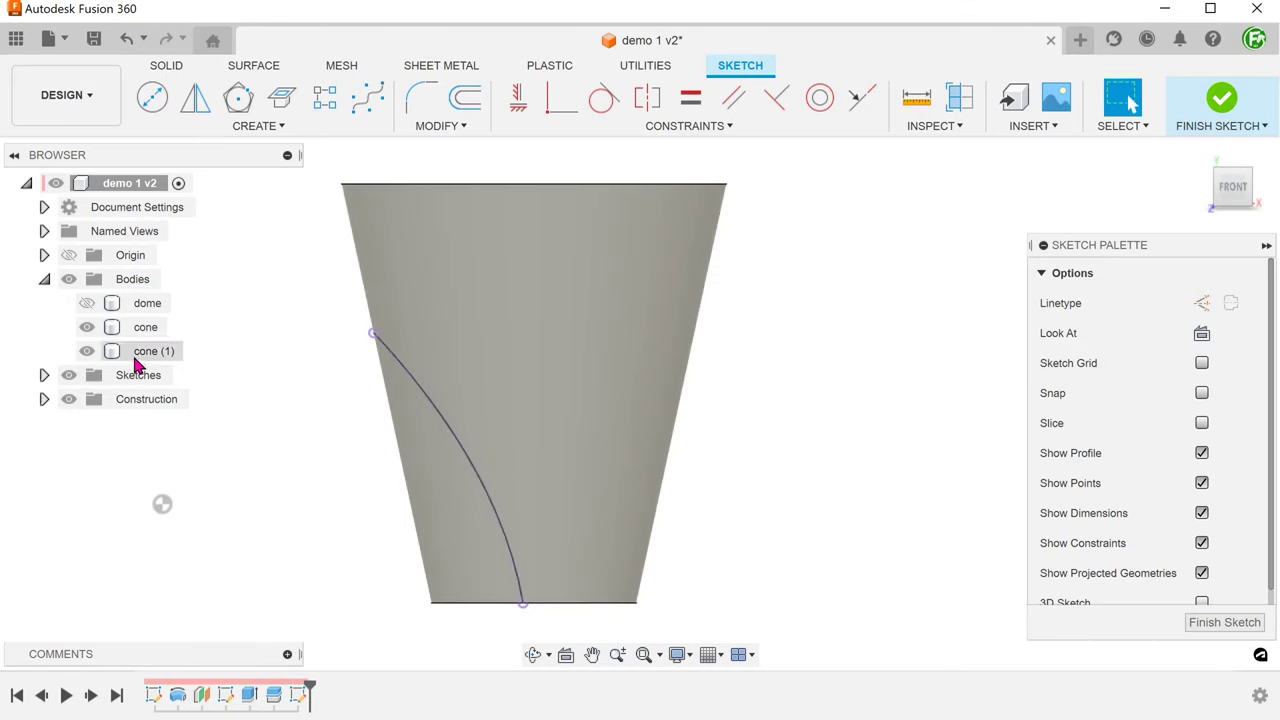
Hide and reshow the cone and cone (1) bodies to check the projected curve.
{"action": "left_click", "coordinate": [87, 327]}
{"action": "left_click", "coordinate": [86, 356]}
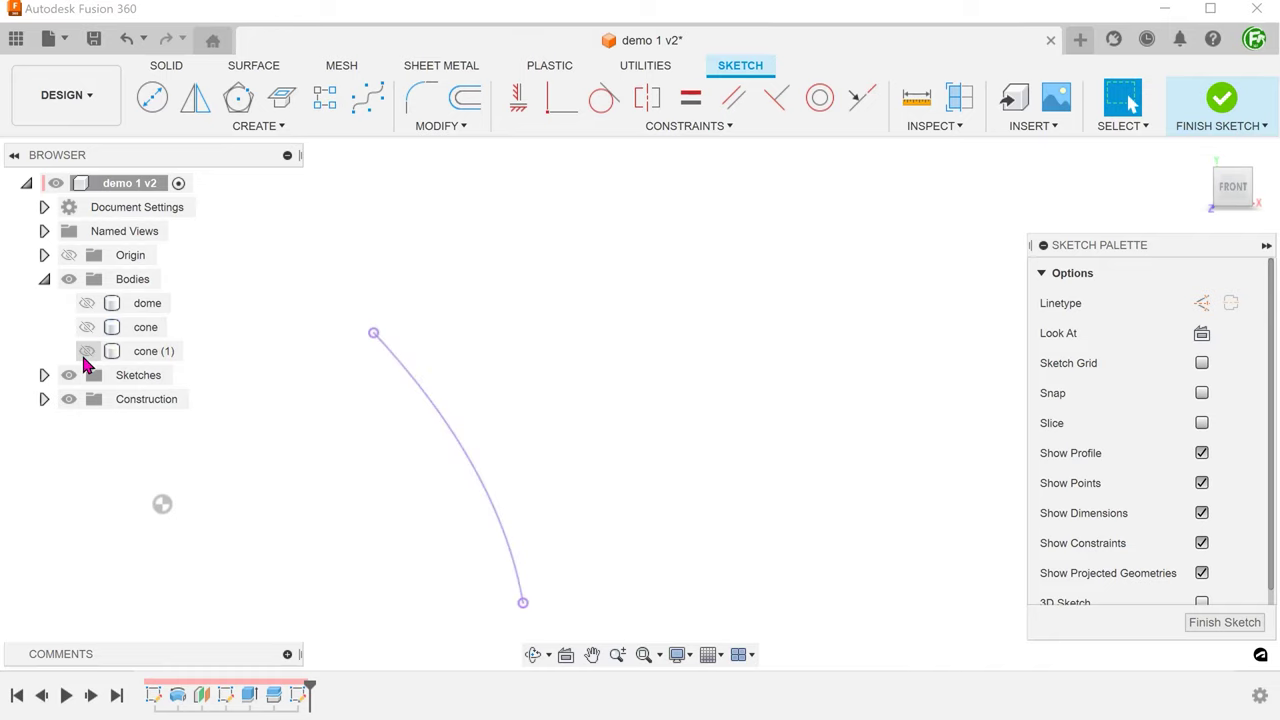
{"action": "left_click", "coordinate": [87, 351]}
{"action": "left_click", "coordinate": [87, 327]}
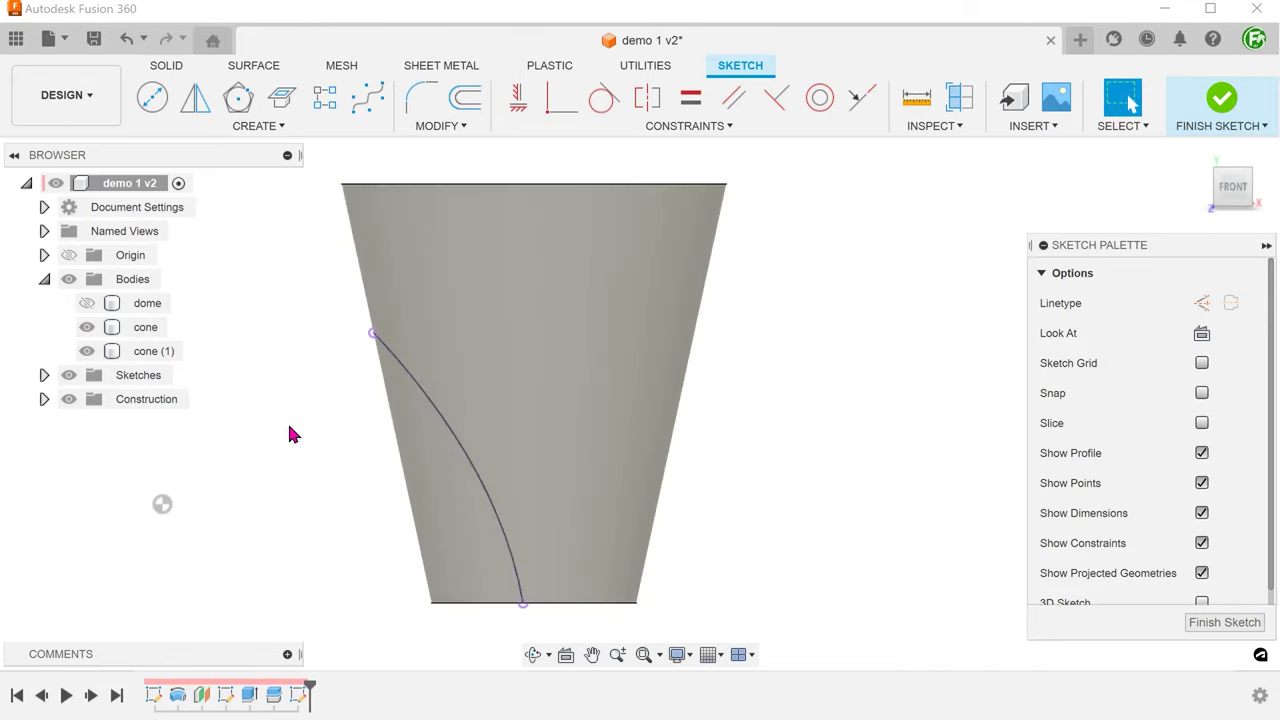
Draw two line segments from the projected curve and a tangent arc past the cone's right side.
{"action": "left_click", "coordinate": [507, 545]}
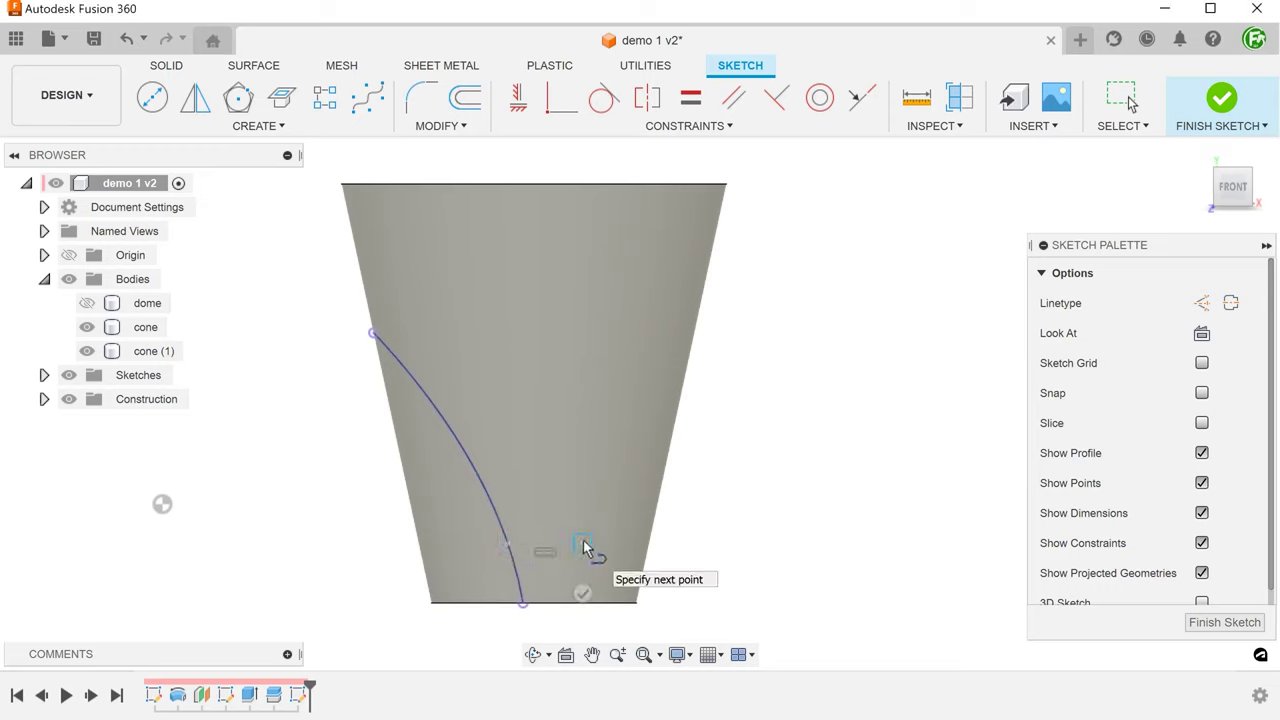
{"action": "left_click", "coordinate": [583, 543]}
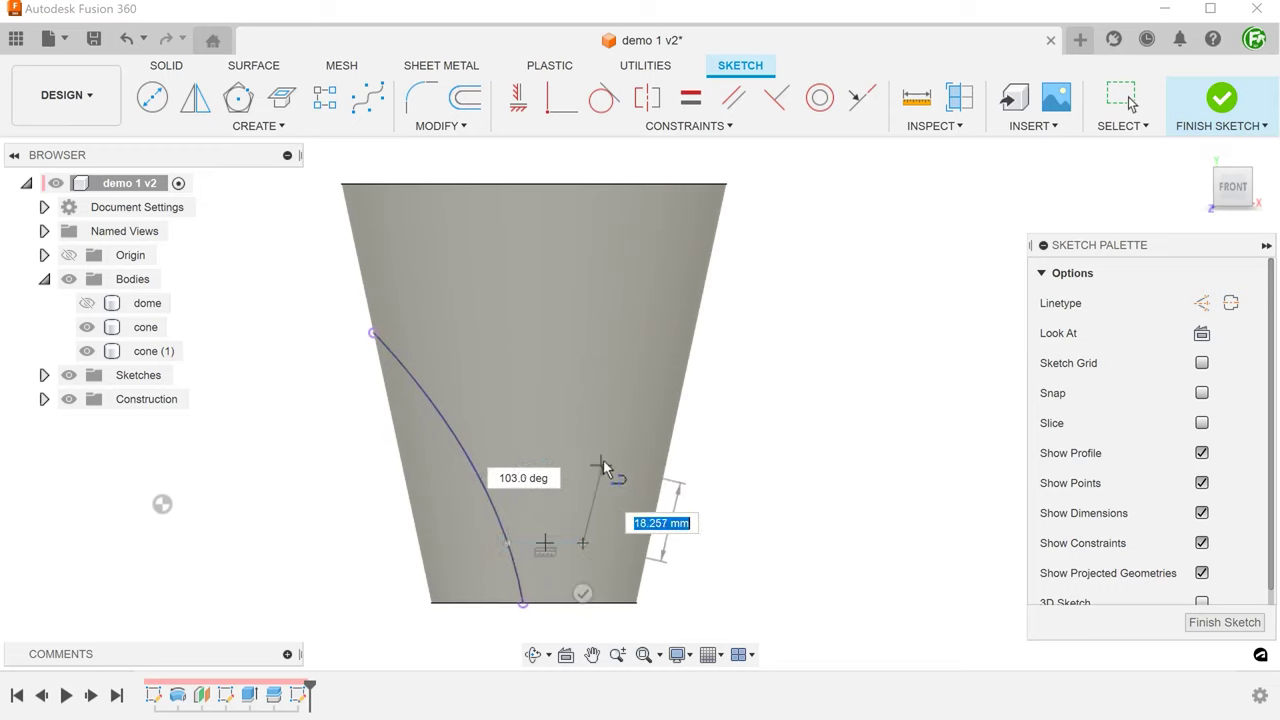
{"action": "left_click", "coordinate": [632, 375]}
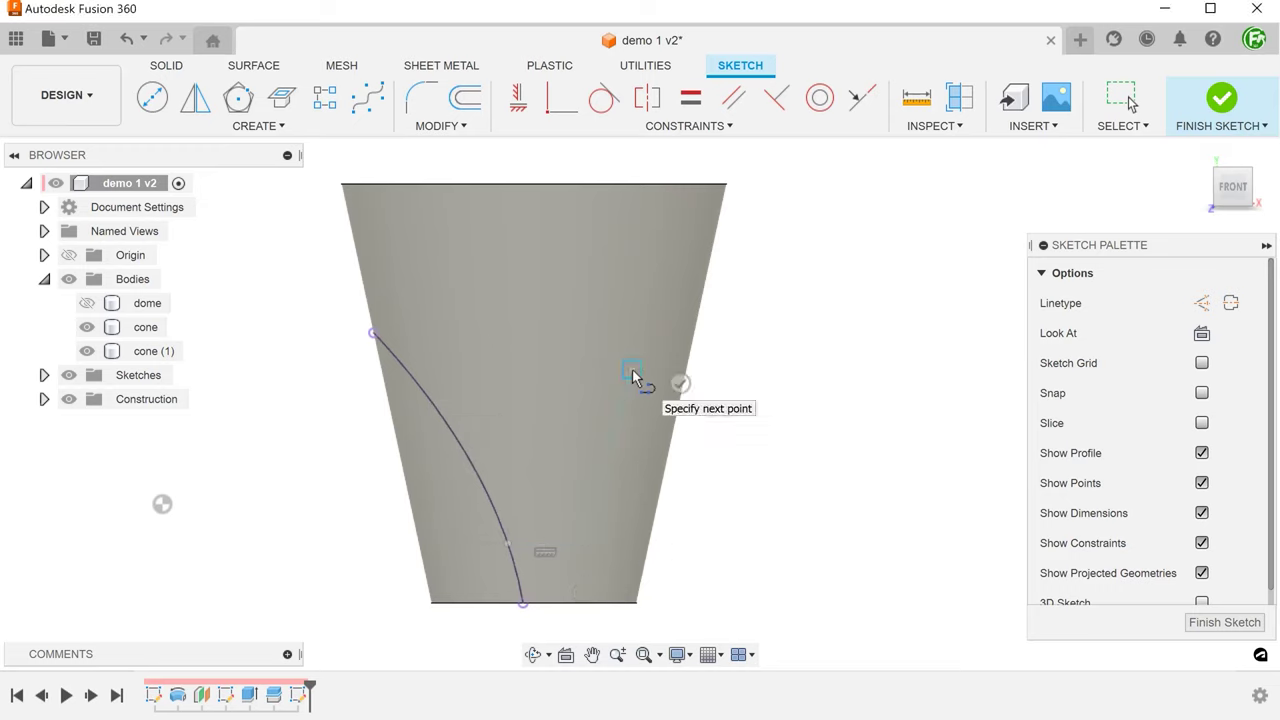
{"action": "left_click_drag", "start_coordinate": [632, 375], "coordinate": [733, 296]}
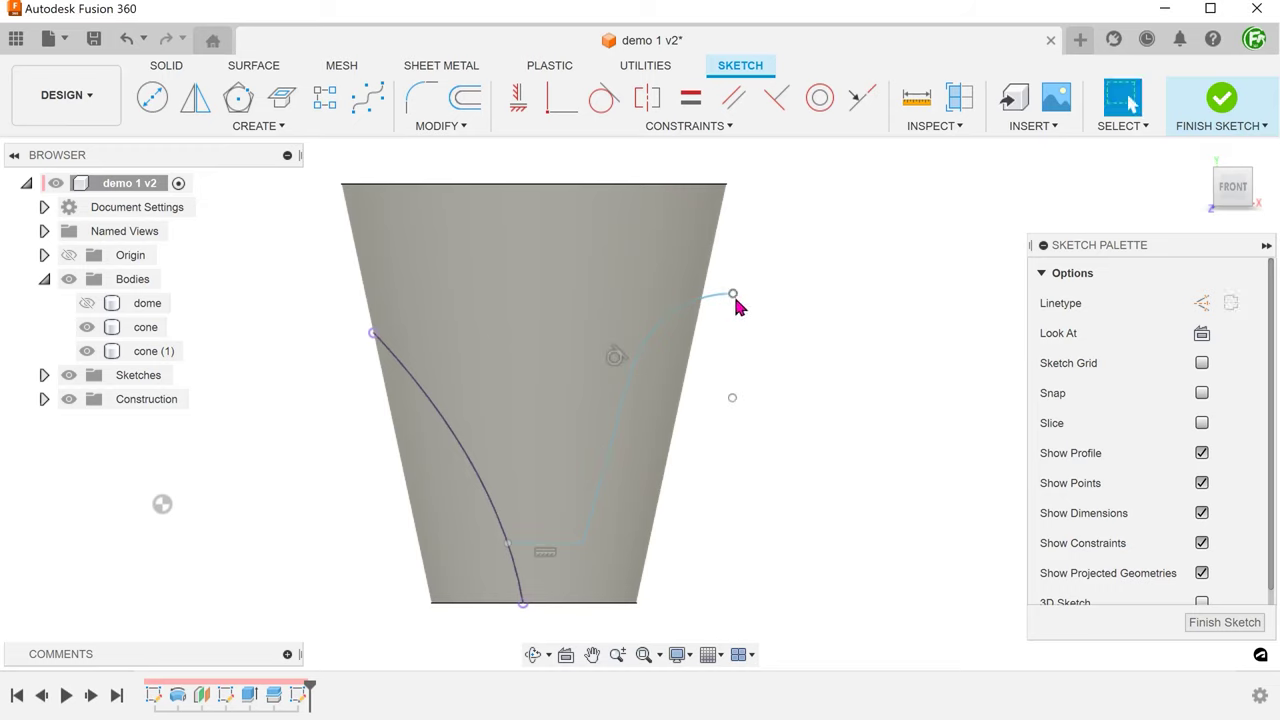
Check the new curve chain and finish the sketch.
{"action": "double_click", "coordinate": [722, 298]}
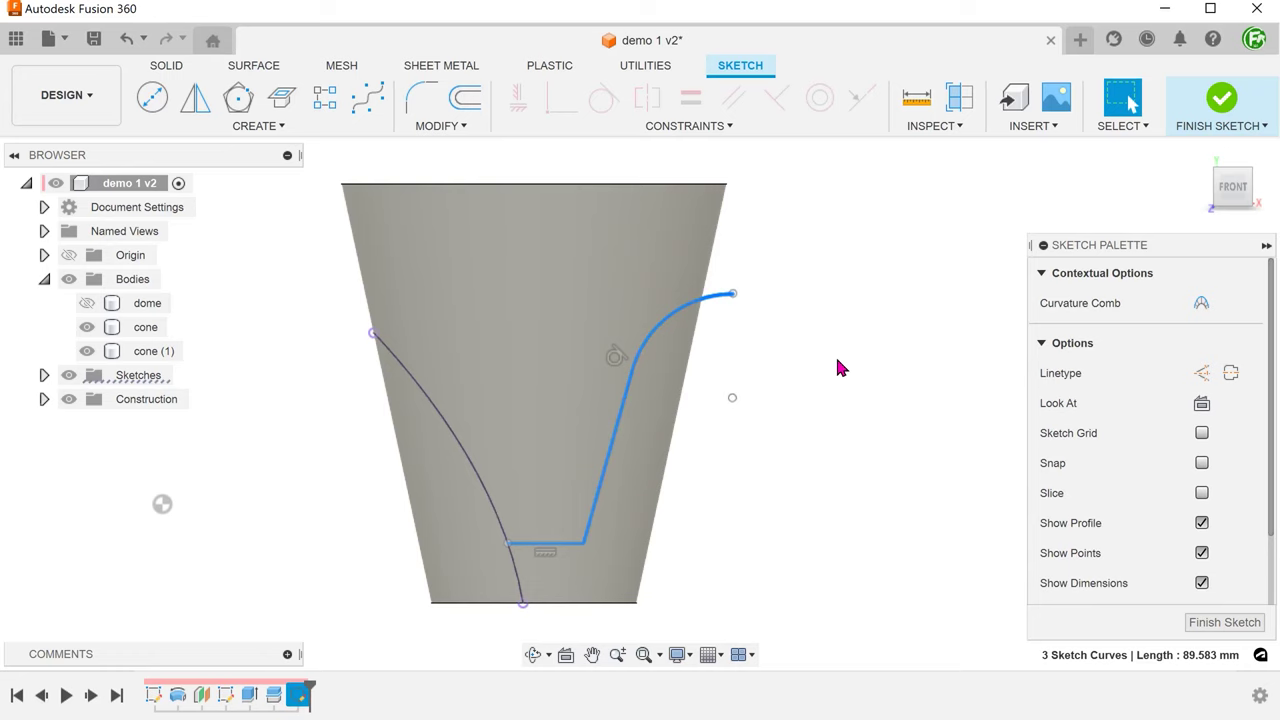
{"action": "key", "text": "Escape"}
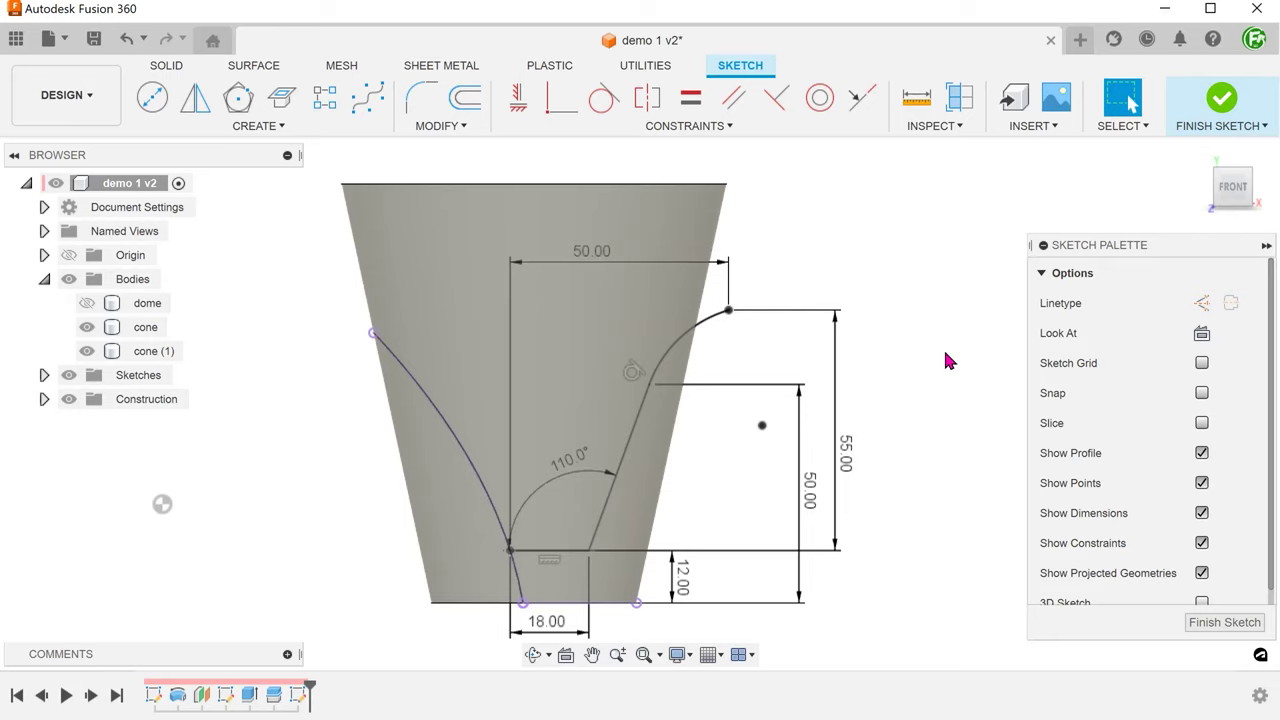
{"action": "left_click", "coordinate": [1220, 105]}
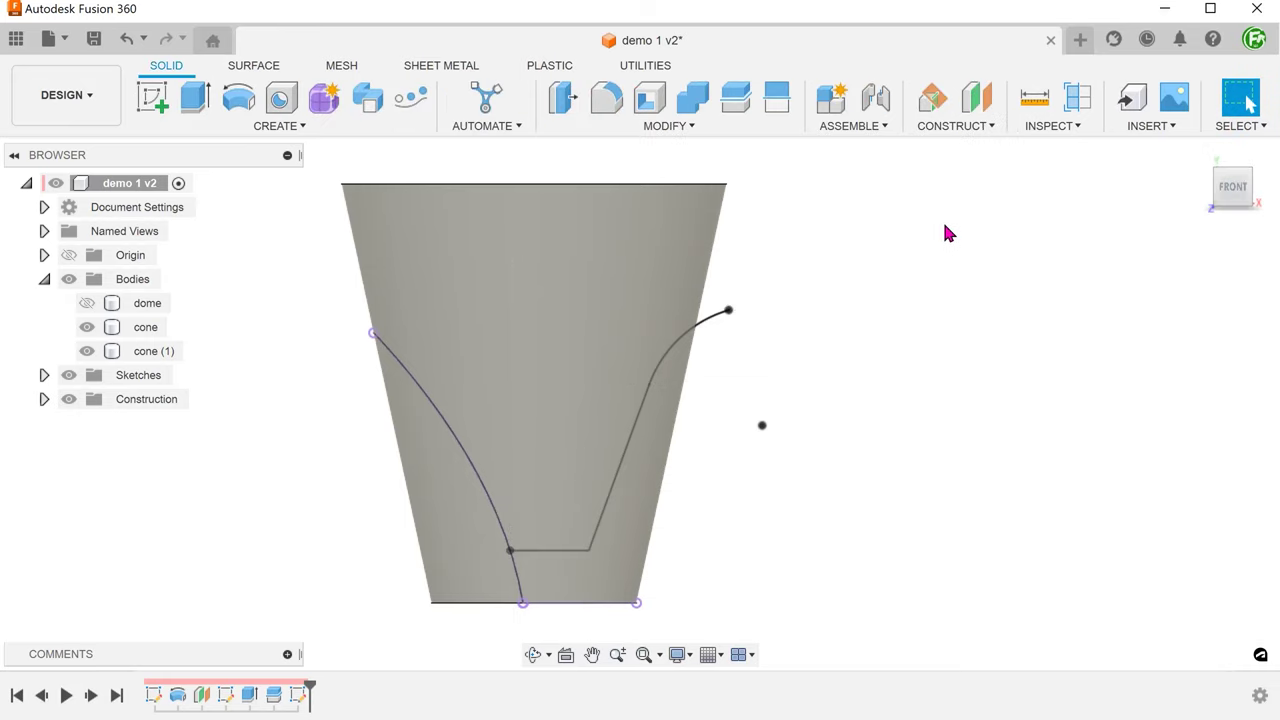
{"action": "left_click", "coordinate": [670, 125]}
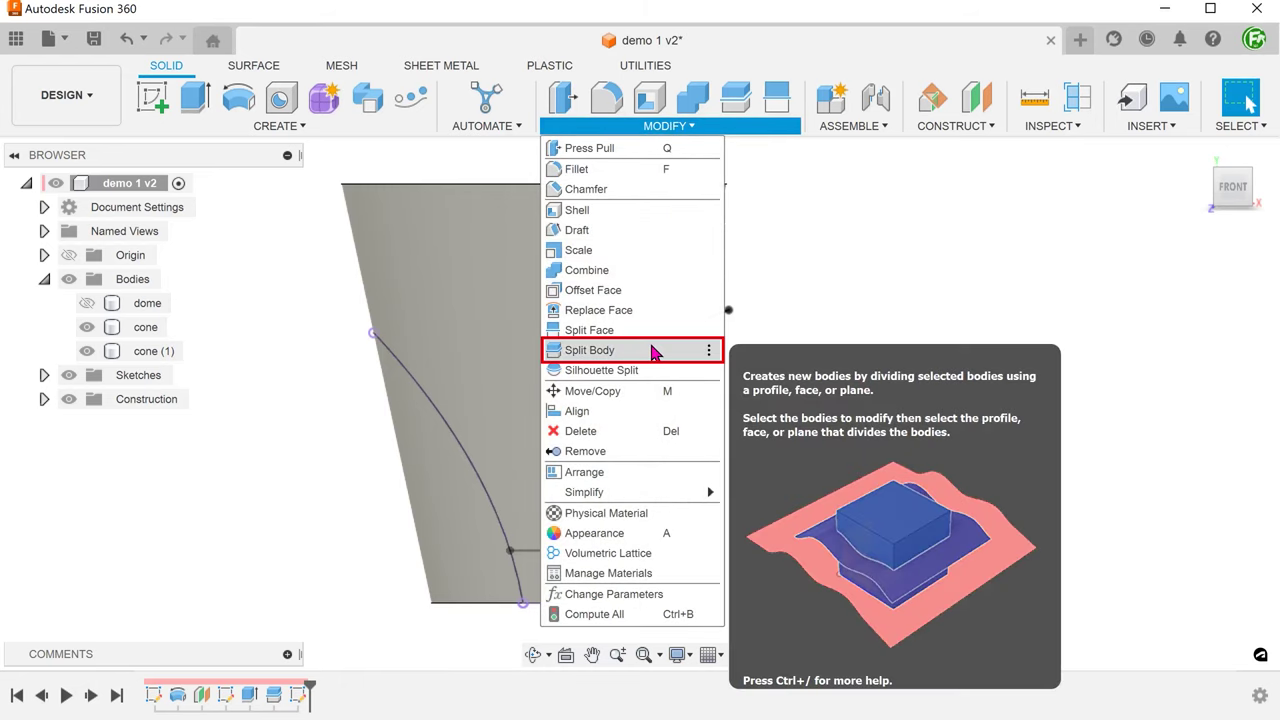
Split cone (1) along the sketched profile with Extend Splitting Tool(s) turned off.
{"action": "left_click", "coordinate": [651, 352]}
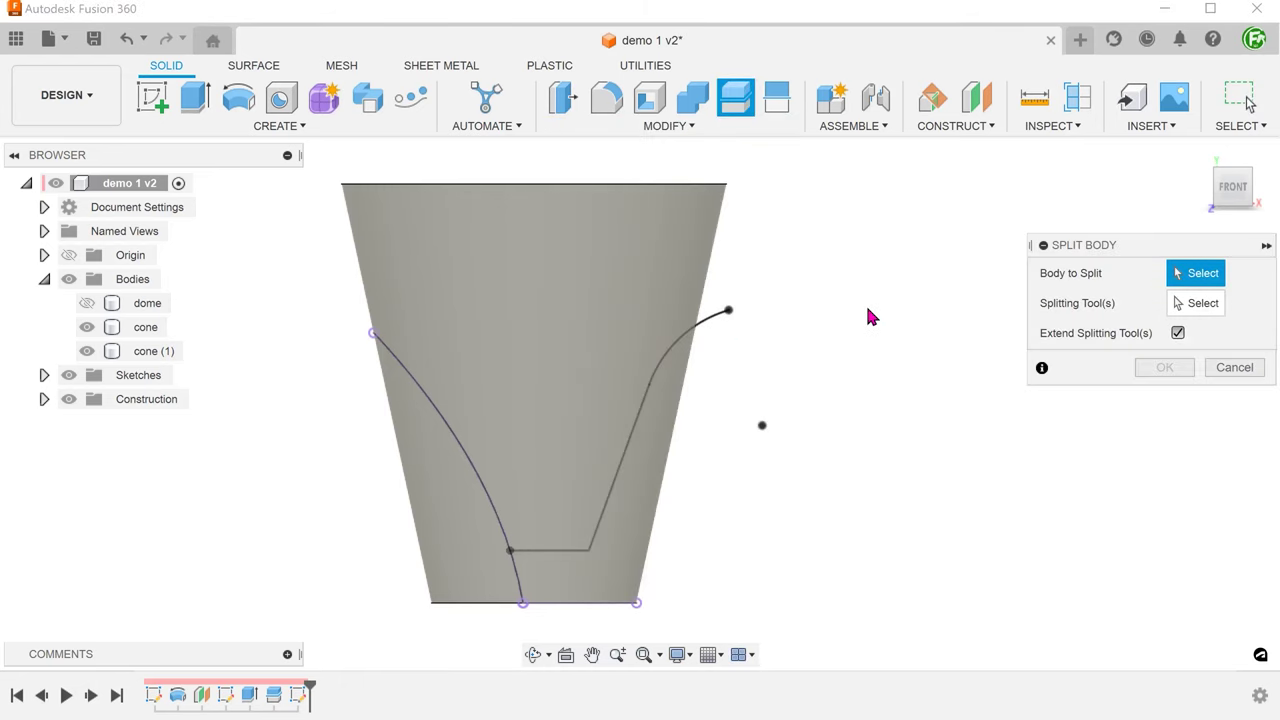
{"action": "key", "text": "shift+F5"}
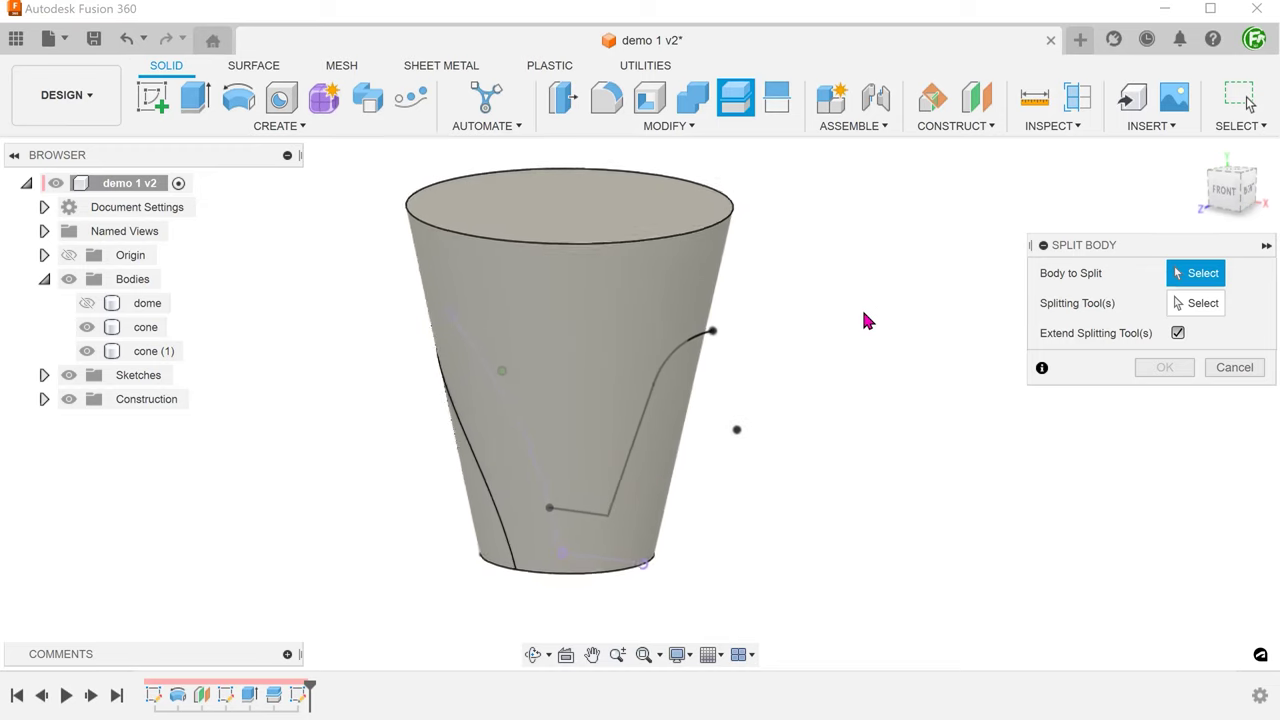
{"action": "left_click", "coordinate": [634, 305]}
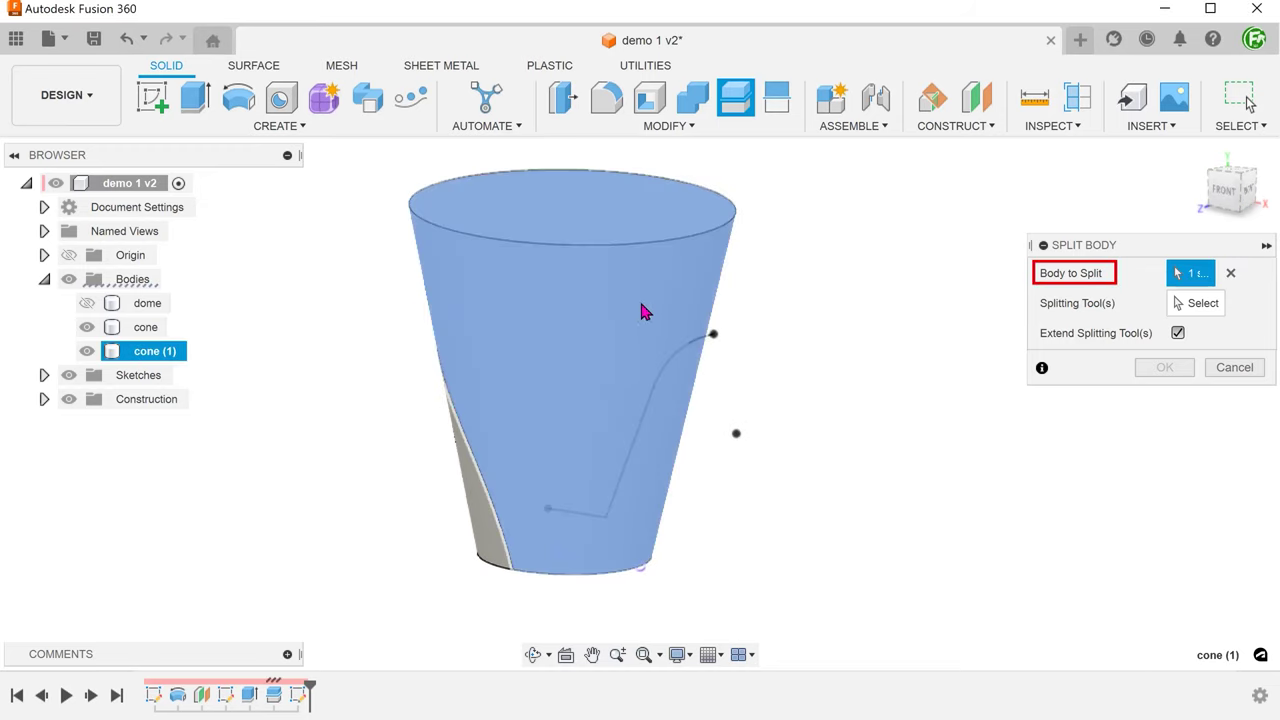
{"action": "left_click", "coordinate": [660, 310]}
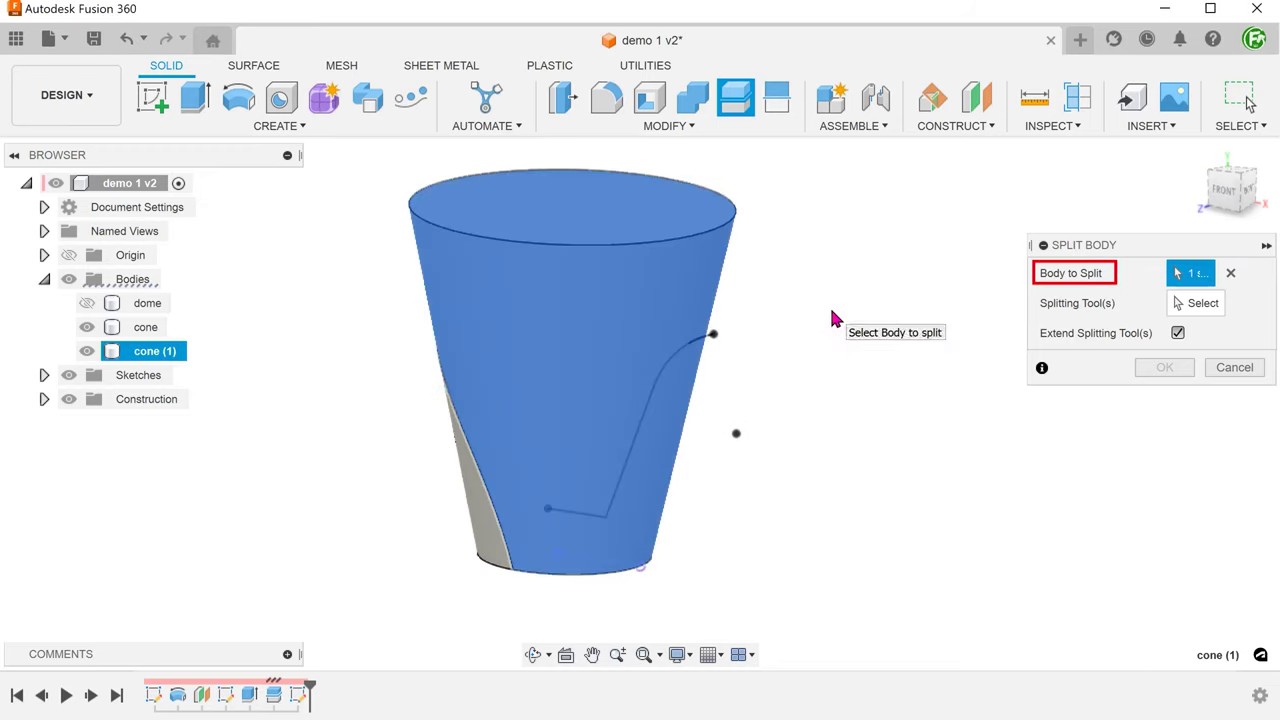
{"action": "left_click", "coordinate": [1189, 313]}
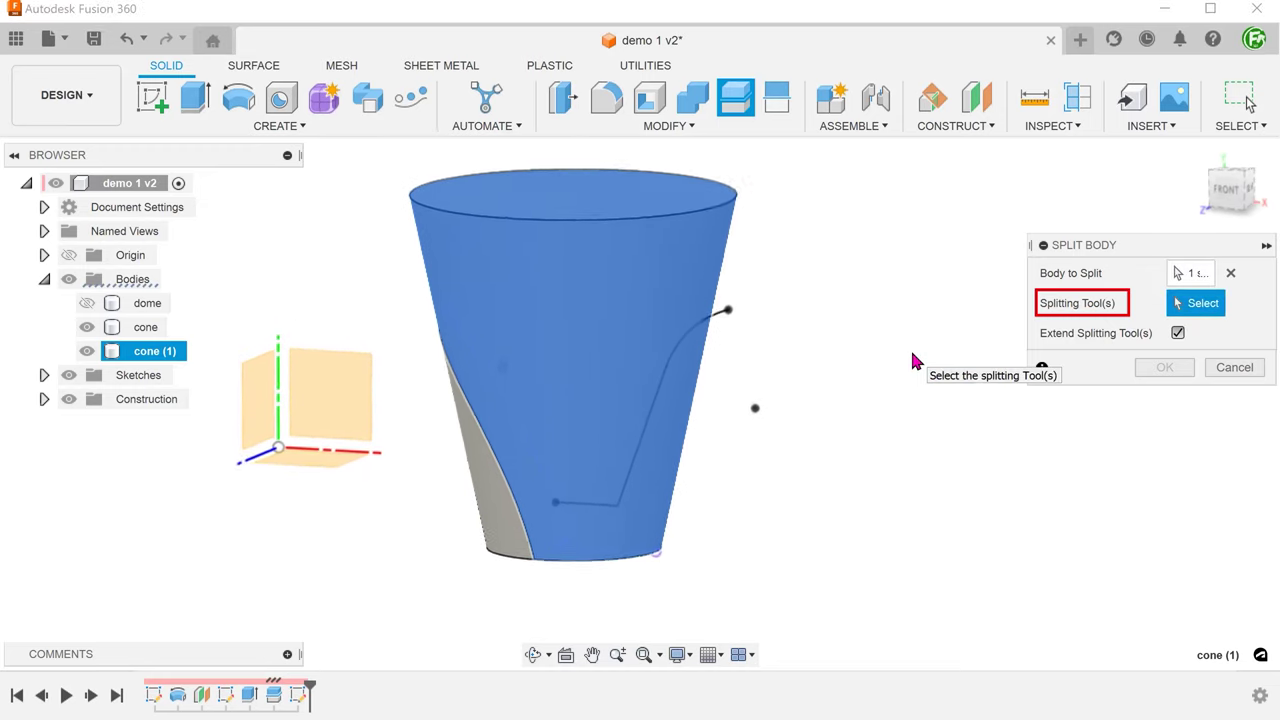
{"action": "left_click", "coordinate": [727, 318]}
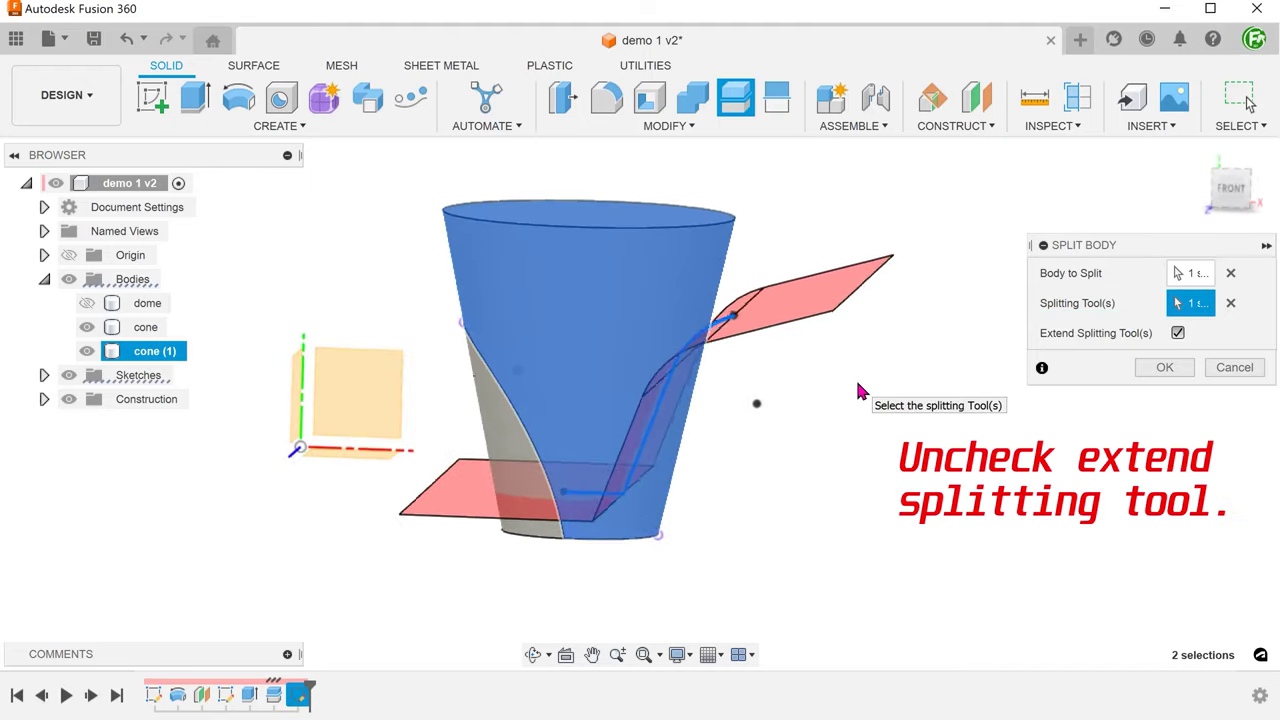
{"action": "left_click", "coordinate": [1177, 333]}
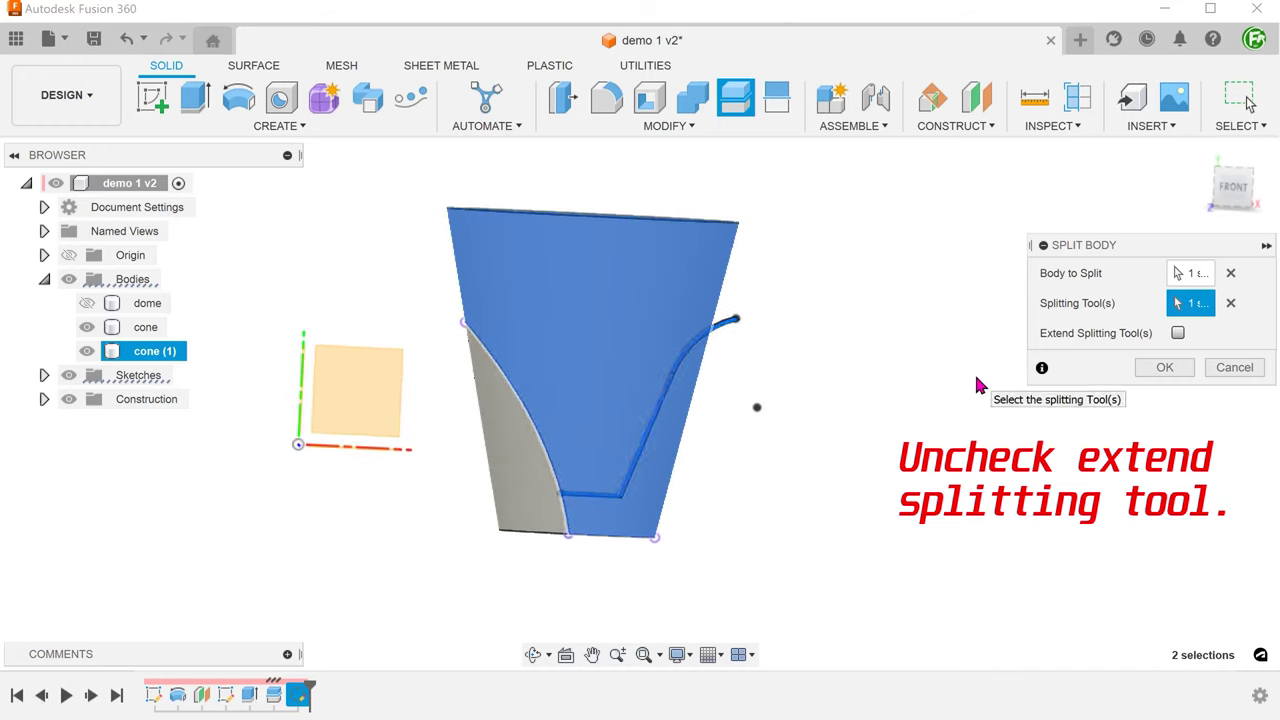
{"action": "left_click", "coordinate": [1158, 370]}
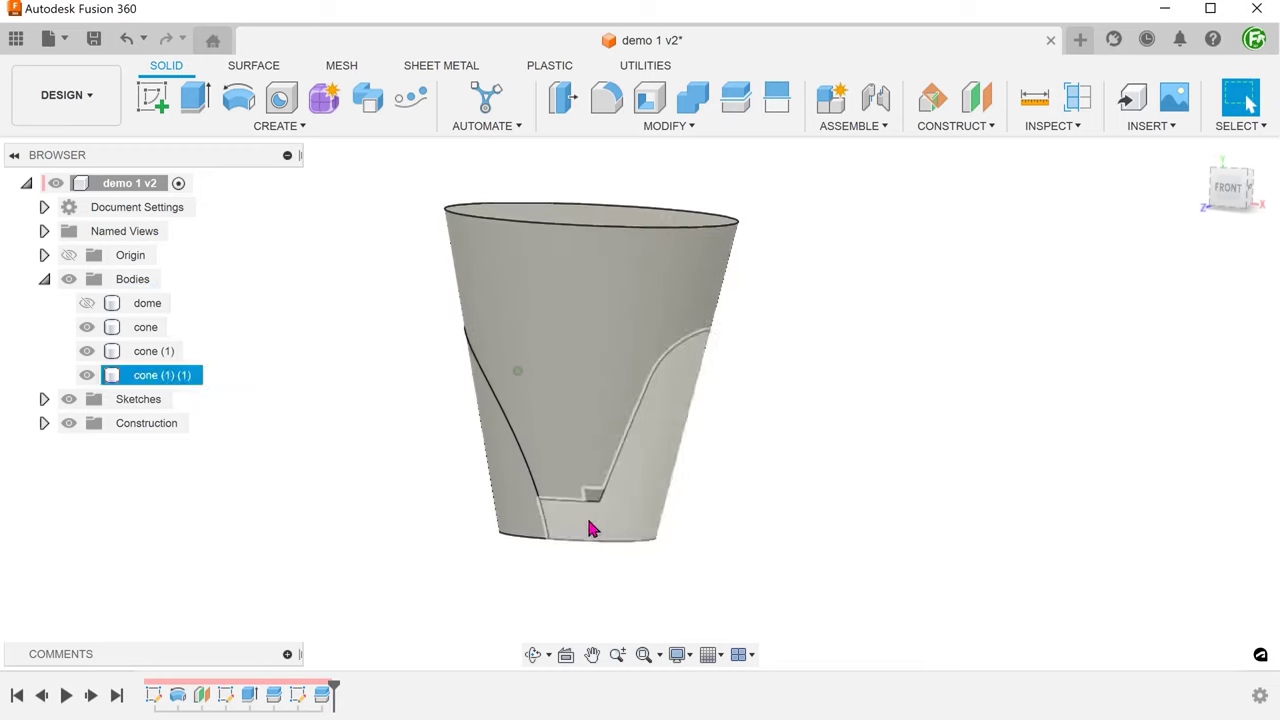
{"action": "middle_click_drag", "start_coordinate": [551, 529], "coordinate": [282, 318], "text": "shift"}
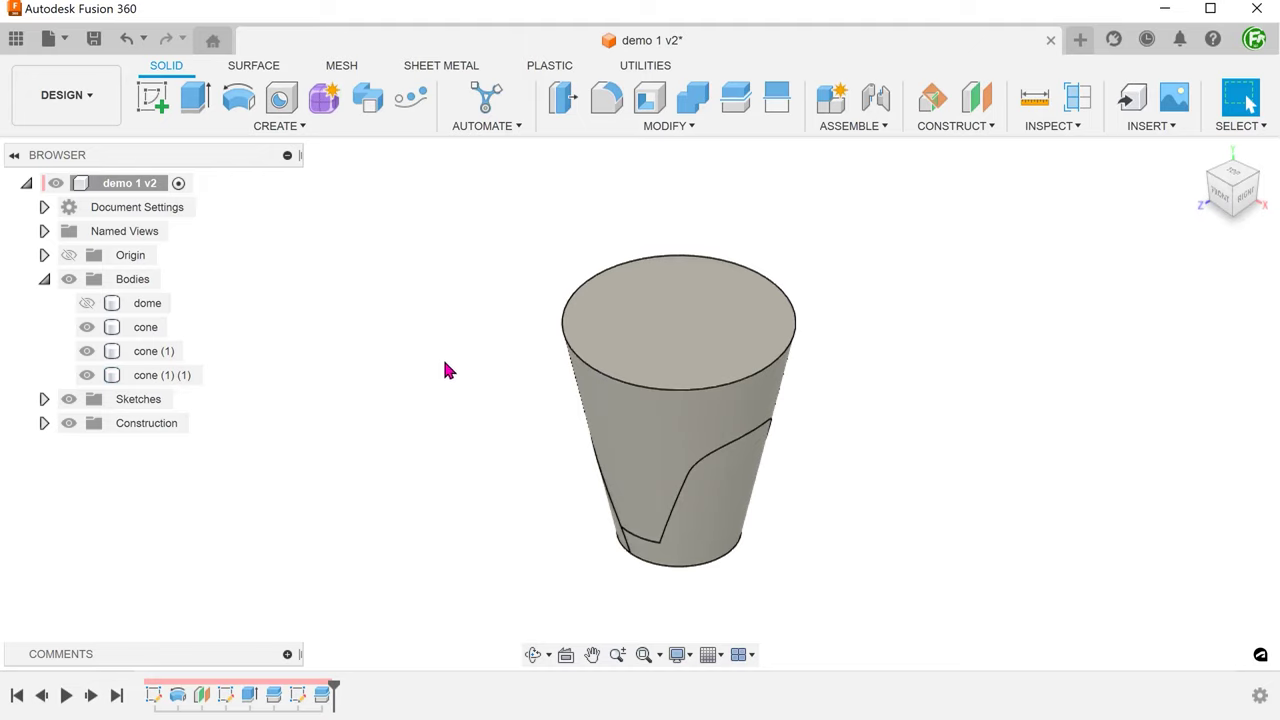
Remove the unwanted cone (1) body from the design via the Browser.
{"action": "left_click", "coordinate": [632, 432]}
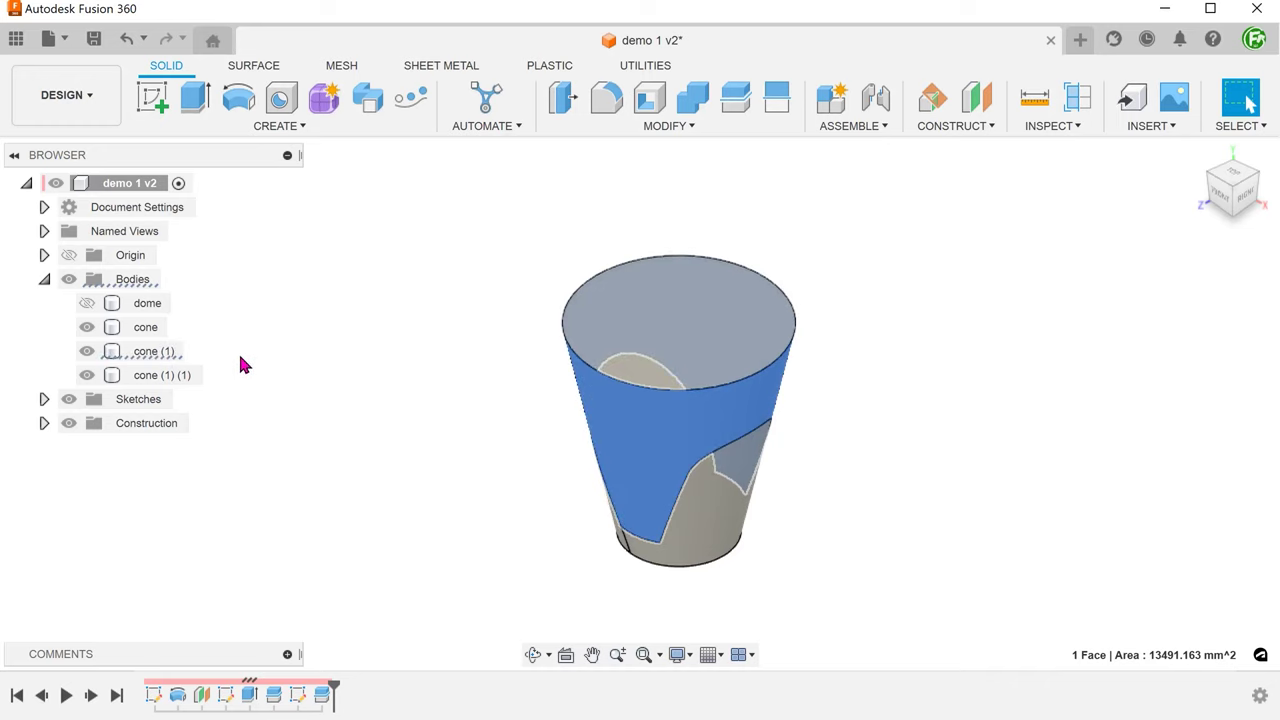
{"action": "right_click", "coordinate": [170, 358]}
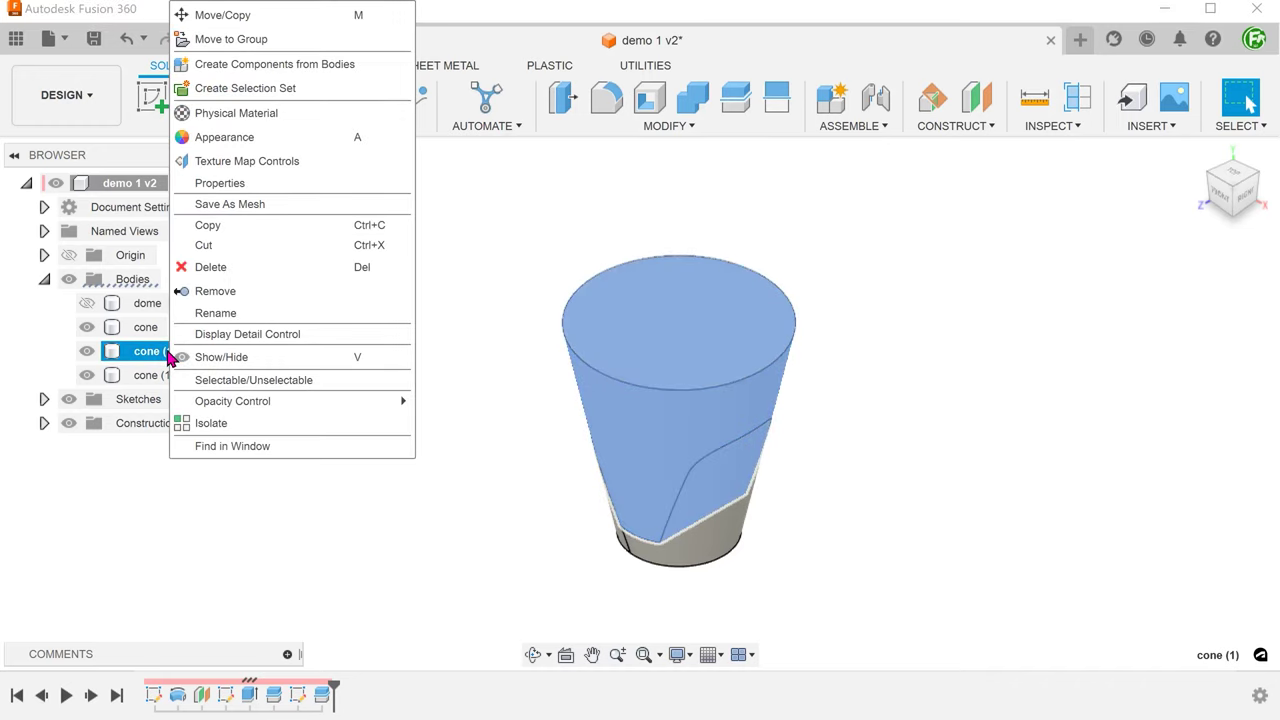
{"action": "left_click", "coordinate": [283, 292]}
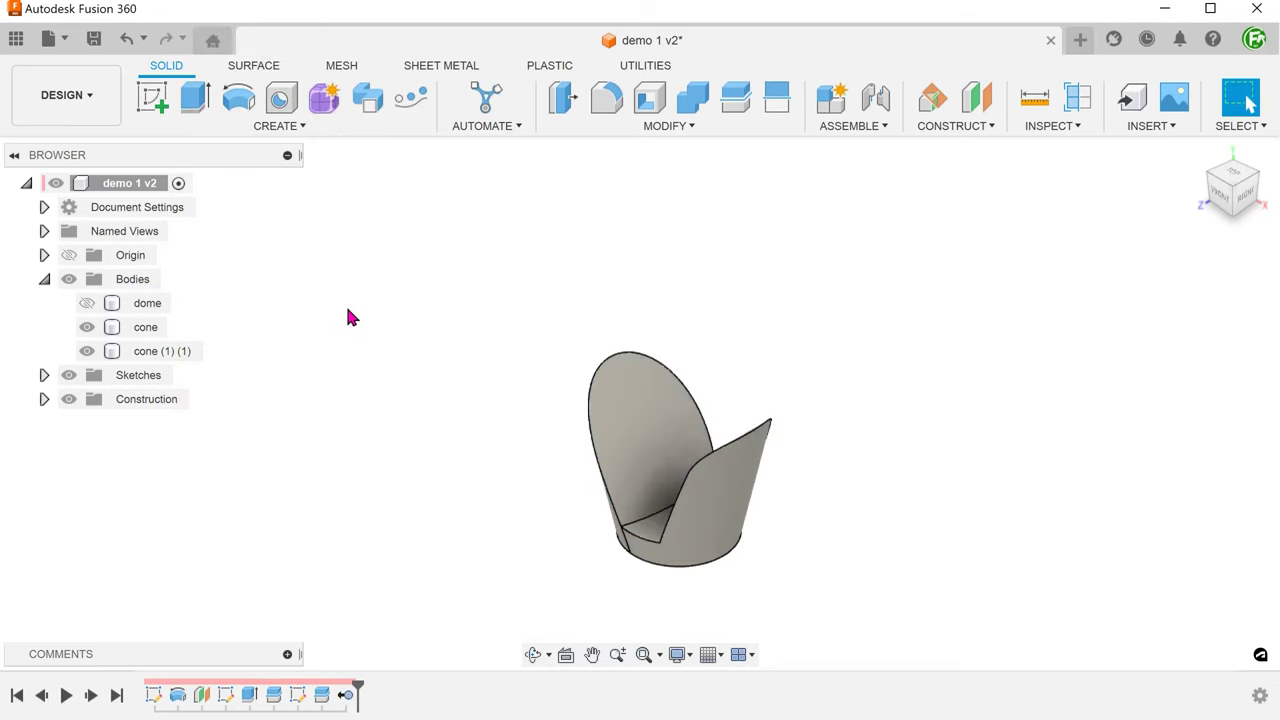
Combine the left and right cone pieces into a single joined body.
{"action": "left_click", "coordinate": [603, 125]}
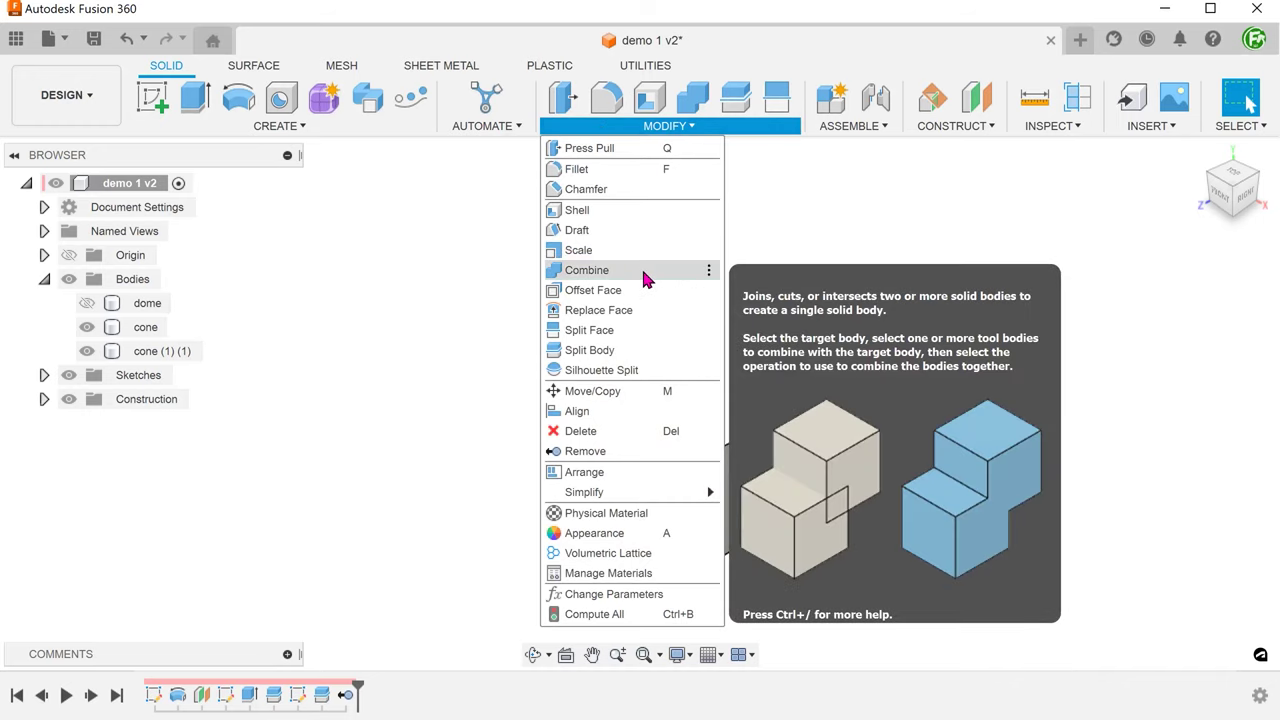
{"action": "left_click", "coordinate": [641, 268]}
{"action": "mouse_move", "coordinate": [410, 345]}
{"action": "middle_mouse_down", "text": "shift"}
{"action": "mouse_move", "coordinate": [383, 546]}
{"action": "mouse_move", "coordinate": [420, 553]}
{"action": "middle_mouse_up", "text": "shift"}
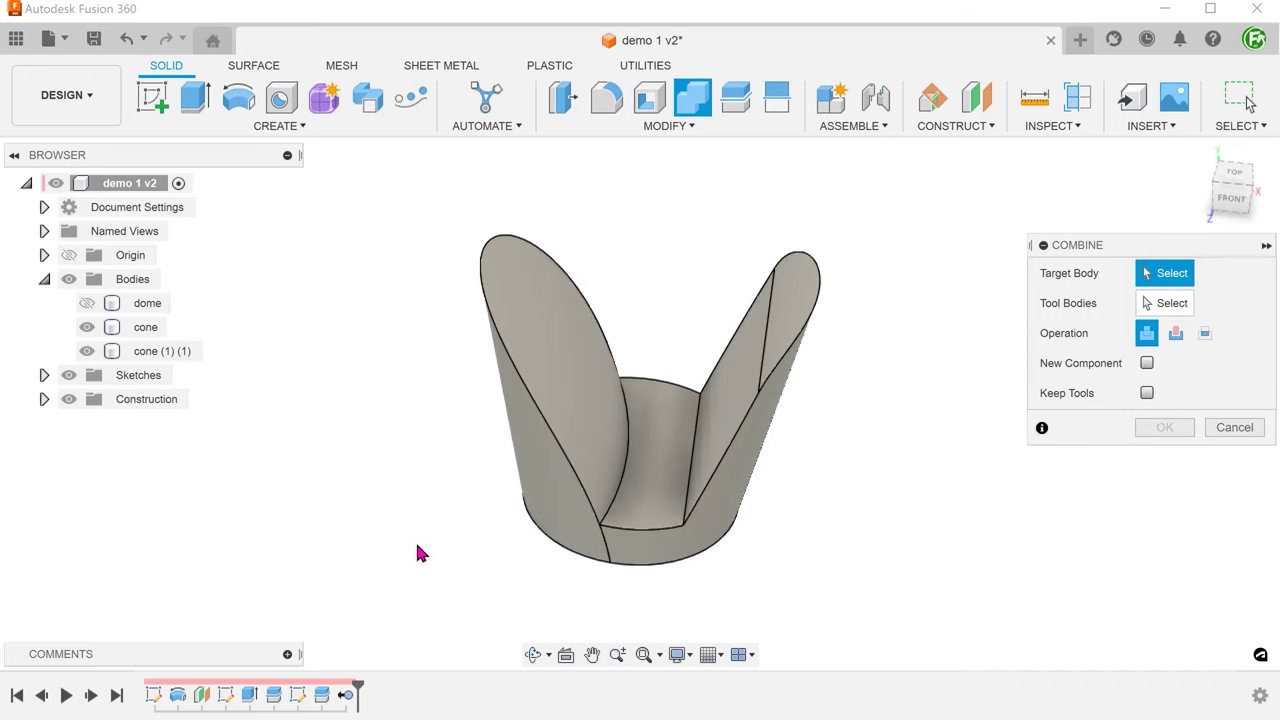
{"action": "left_click", "coordinate": [557, 500]}
{"action": "left_click", "coordinate": [670, 502]}
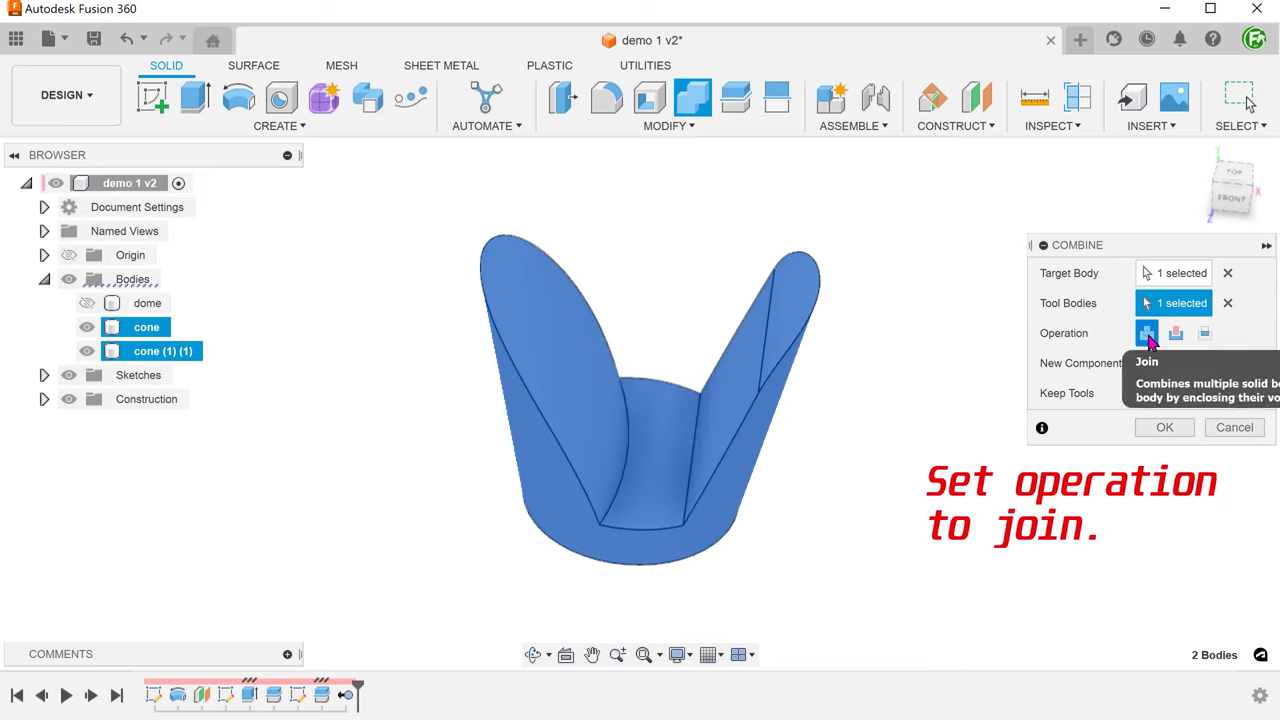
{"action": "left_click", "coordinate": [1167, 430]}
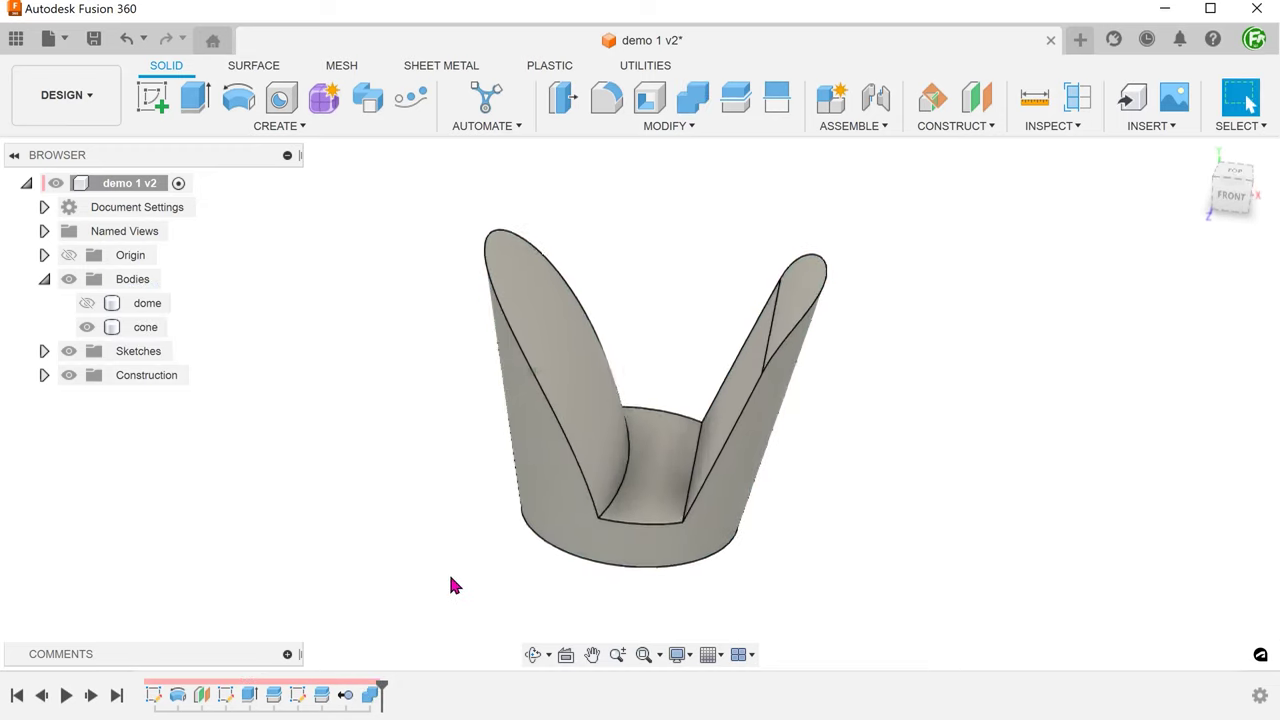
{"action": "middle_click_drag", "start_coordinate": [446, 566], "coordinate": [355, 500], "text": "shift"}
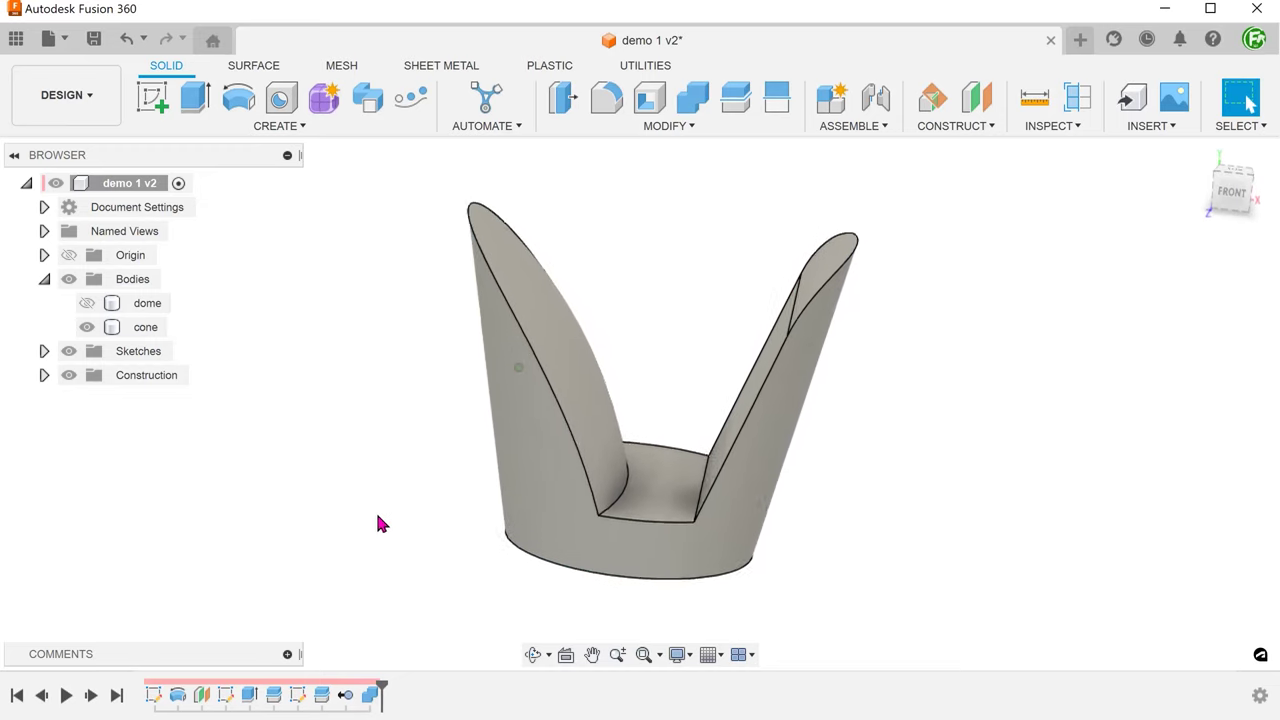
Select and deselect the cone body, then start the Fillet command.
{"action": "left_click", "coordinate": [138, 327]}
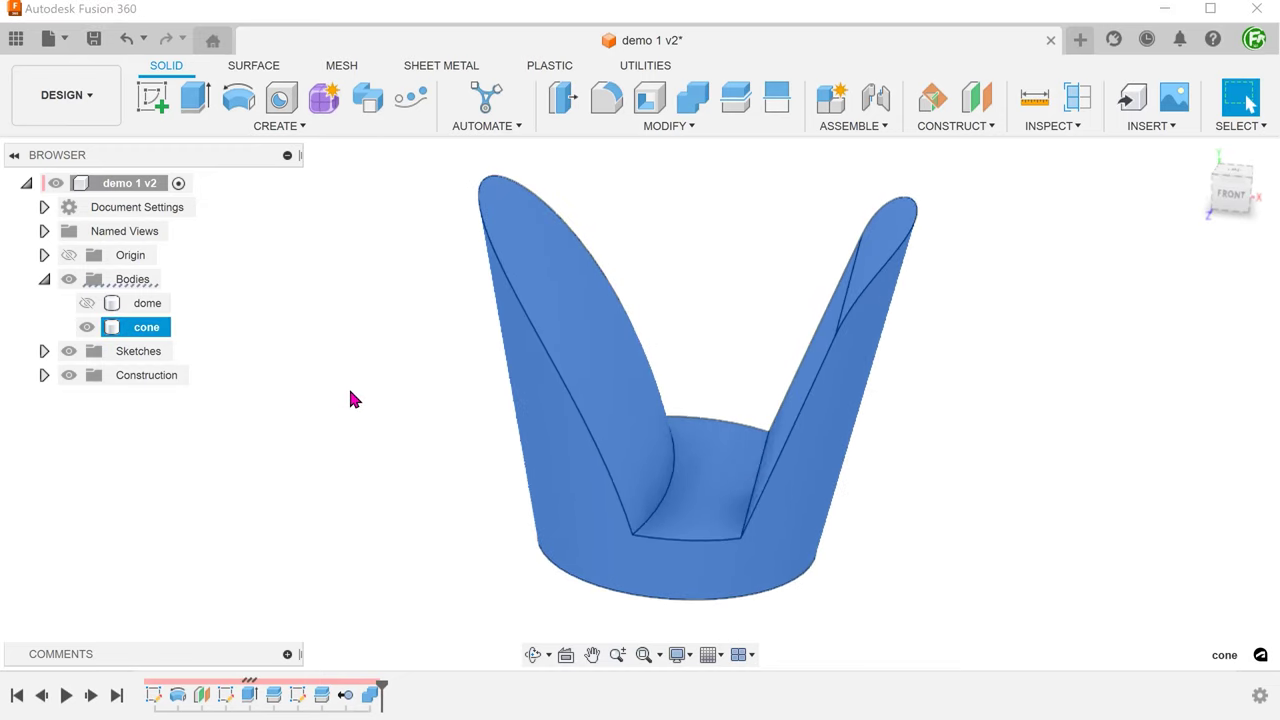
{"action": "left_click", "coordinate": [353, 391]}
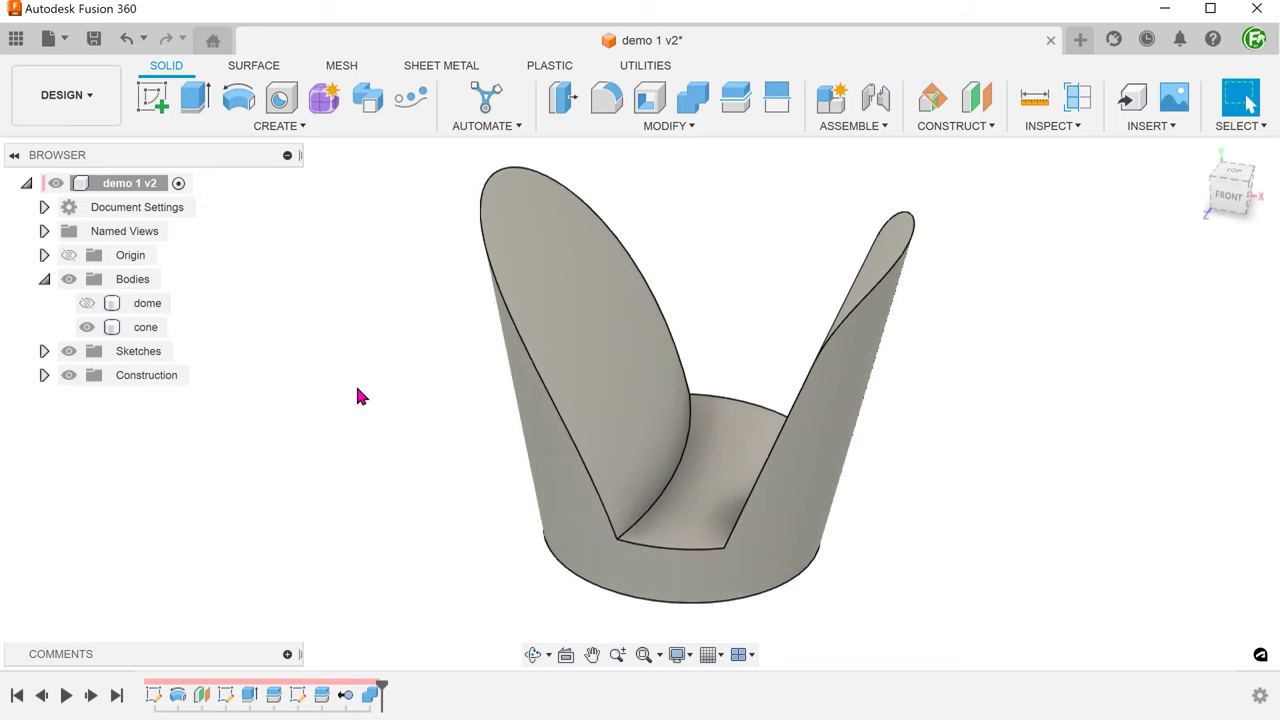
{"action": "key", "text": "f"}
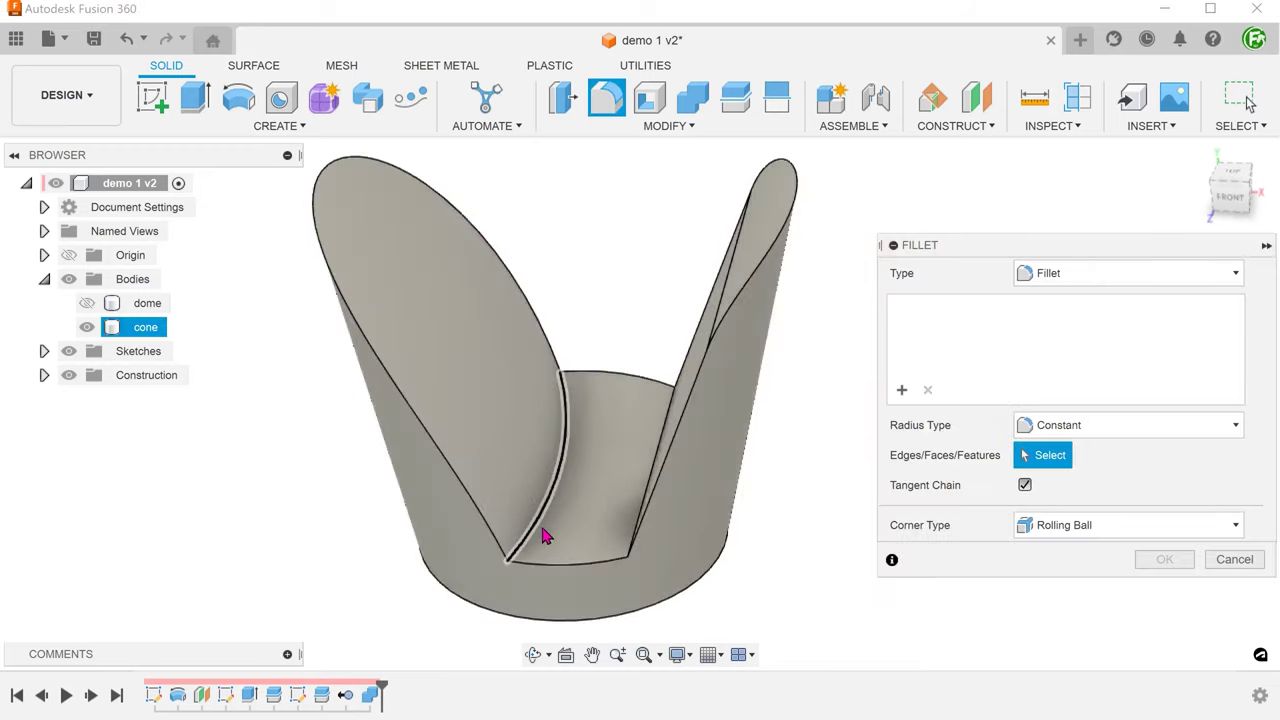
Fillet the two inner bottom cutout edges at 5 mm radius and return to the home view.
{"action": "left_click", "coordinate": [543, 522]}
{"action": "mouse_move", "coordinate": [543, 530]}
{"action": "middle_mouse_down", "text": "shift"}
{"action": "mouse_move", "coordinate": [673, 497]}
{"action": "mouse_move", "coordinate": [491, 581]}
{"action": "mouse_move", "coordinate": [569, 551]}
{"action": "middle_mouse_up", "text": "shift"}
{"action": "left_click", "coordinate": [673, 494]}
{"action": "type", "text": "5"}
{"action": "left_click", "coordinate": [1165, 589]}
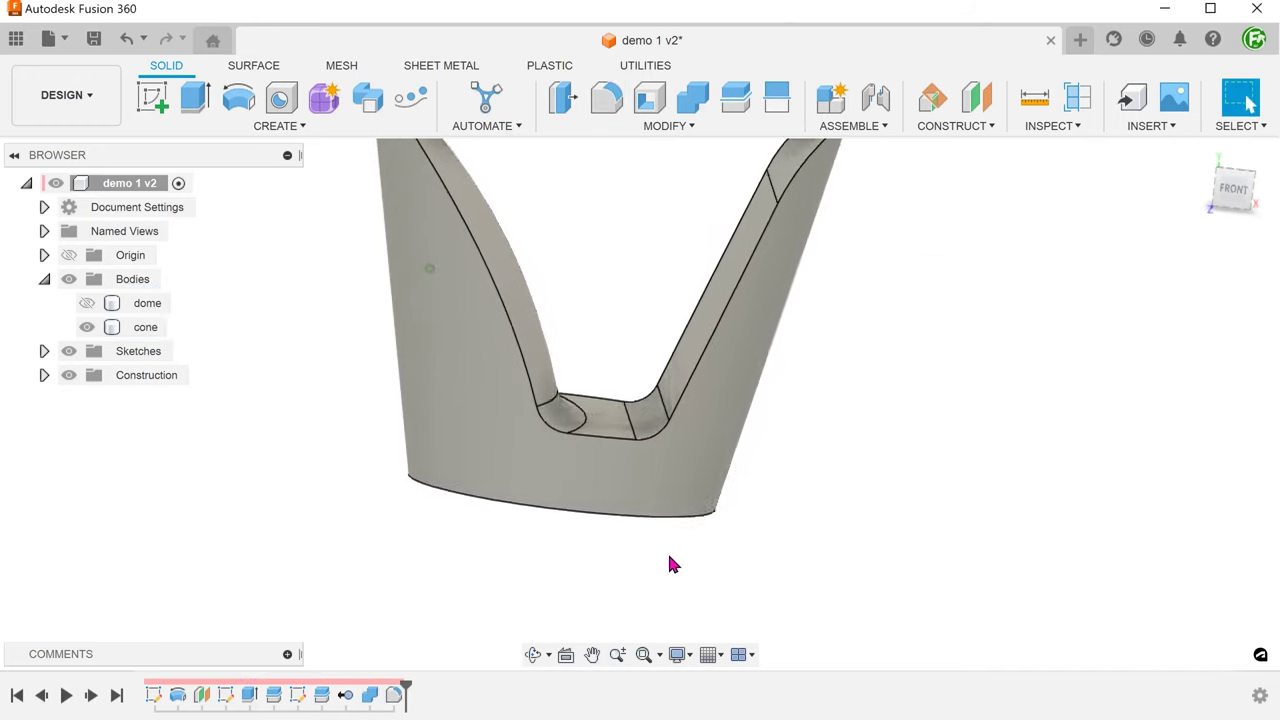
{"action": "middle_click_drag", "start_coordinate": [665, 565], "coordinate": [876, 518], "text": "shift"}
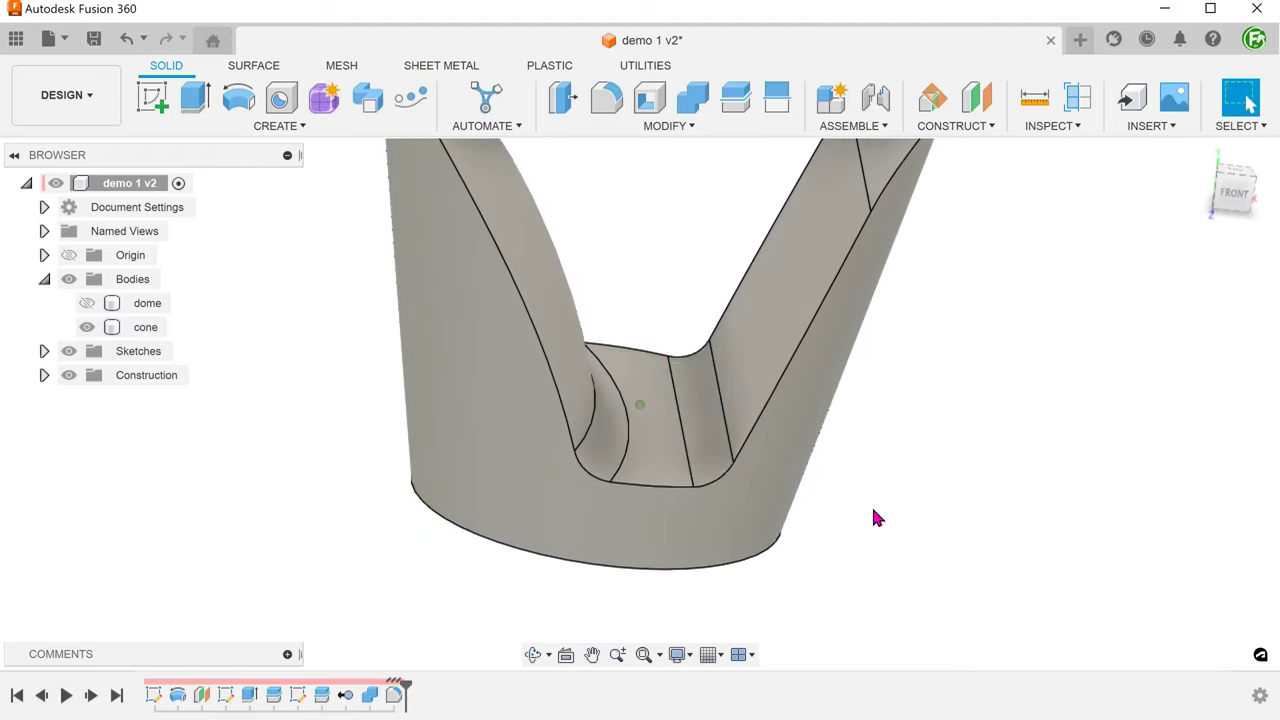
{"action": "key", "text": "F5"}
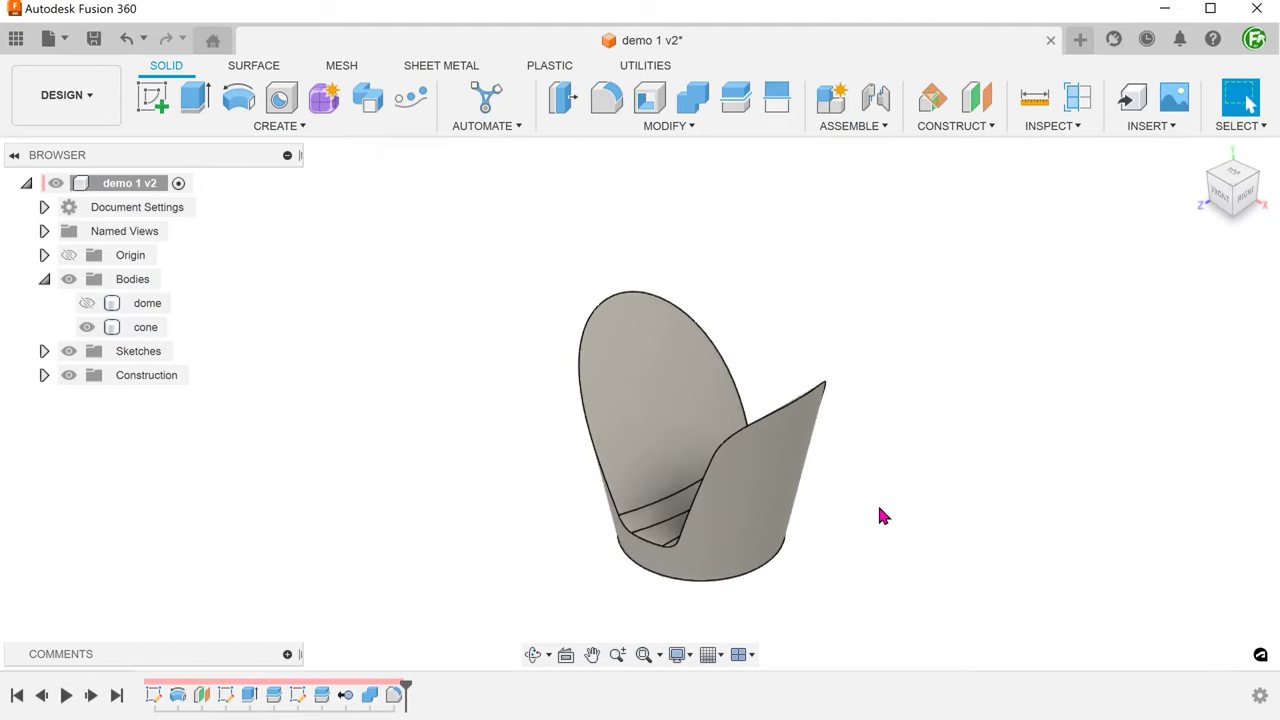
Show the dome and Combine-cut the cone from it, keeping the cone as a tool.
{"action": "left_click", "coordinate": [112, 307]}
{"action": "left_click", "coordinate": [87, 304]}
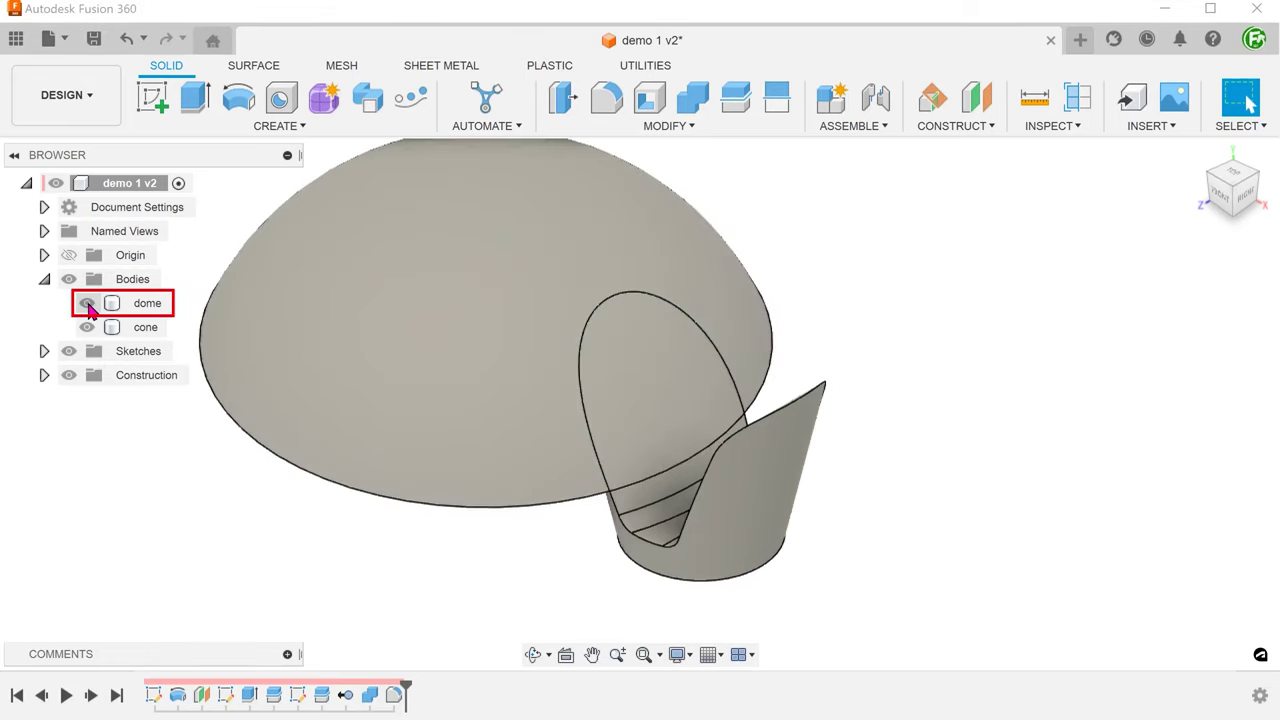
{"action": "mouse_move", "coordinate": [90, 315]}
{"action": "middle_mouse_down", "text": "shift"}
{"action": "mouse_move", "coordinate": [197, 466]}
{"action": "mouse_move", "coordinate": [266, 514]}
{"action": "mouse_move", "coordinate": [388, 576]}
{"action": "mouse_move", "coordinate": [509, 585]}
{"action": "middle_mouse_up", "text": "shift"}
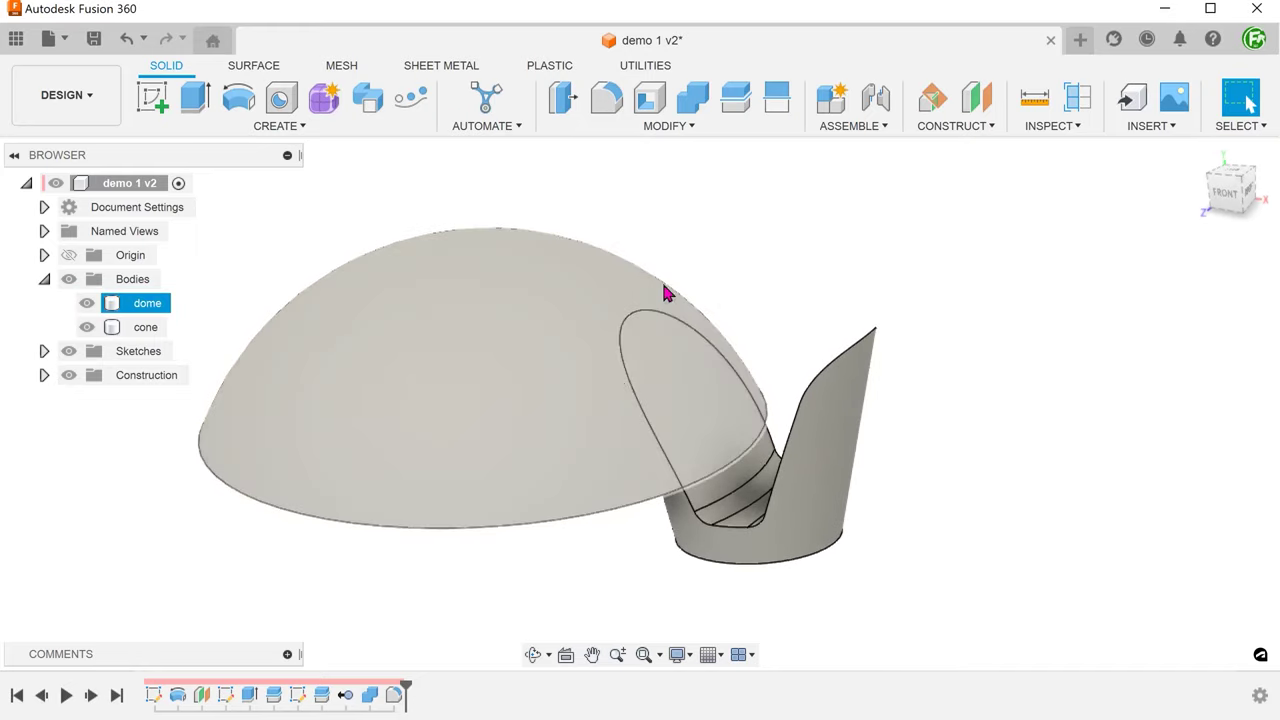
{"action": "left_click", "coordinate": [672, 128]}
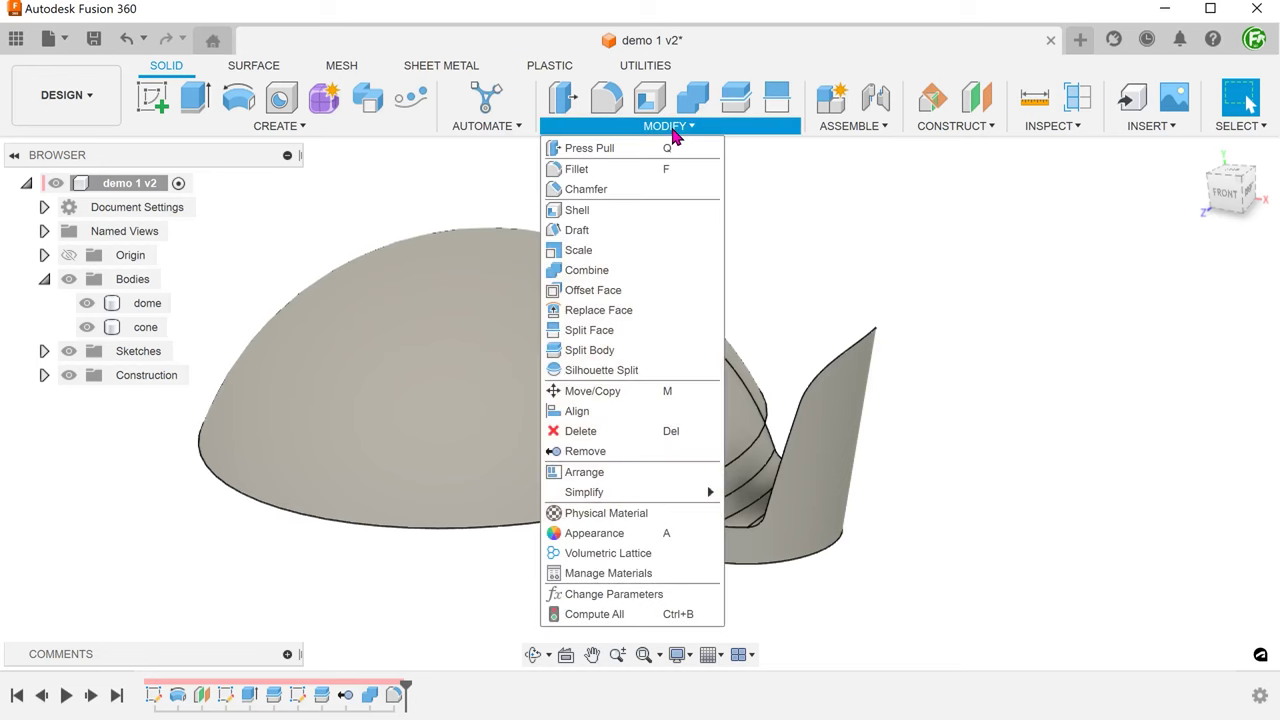
{"action": "left_click", "coordinate": [648, 272]}
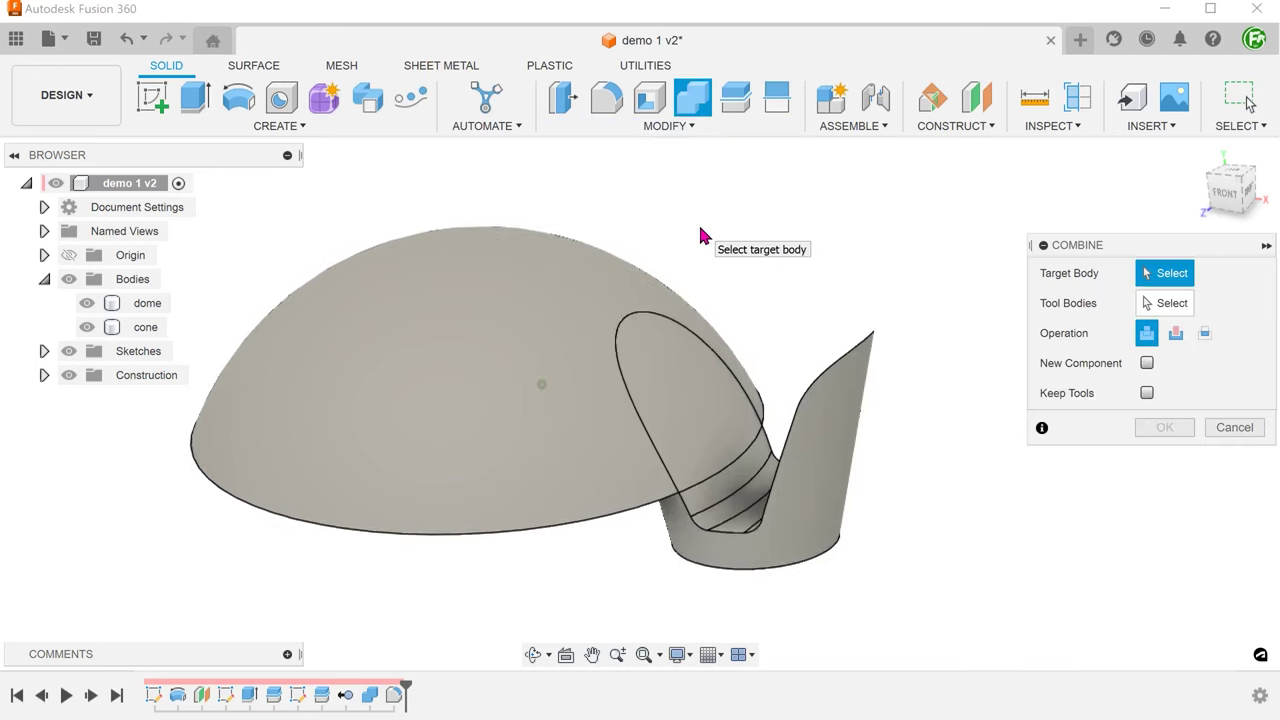
{"action": "left_click", "coordinate": [461, 300]}
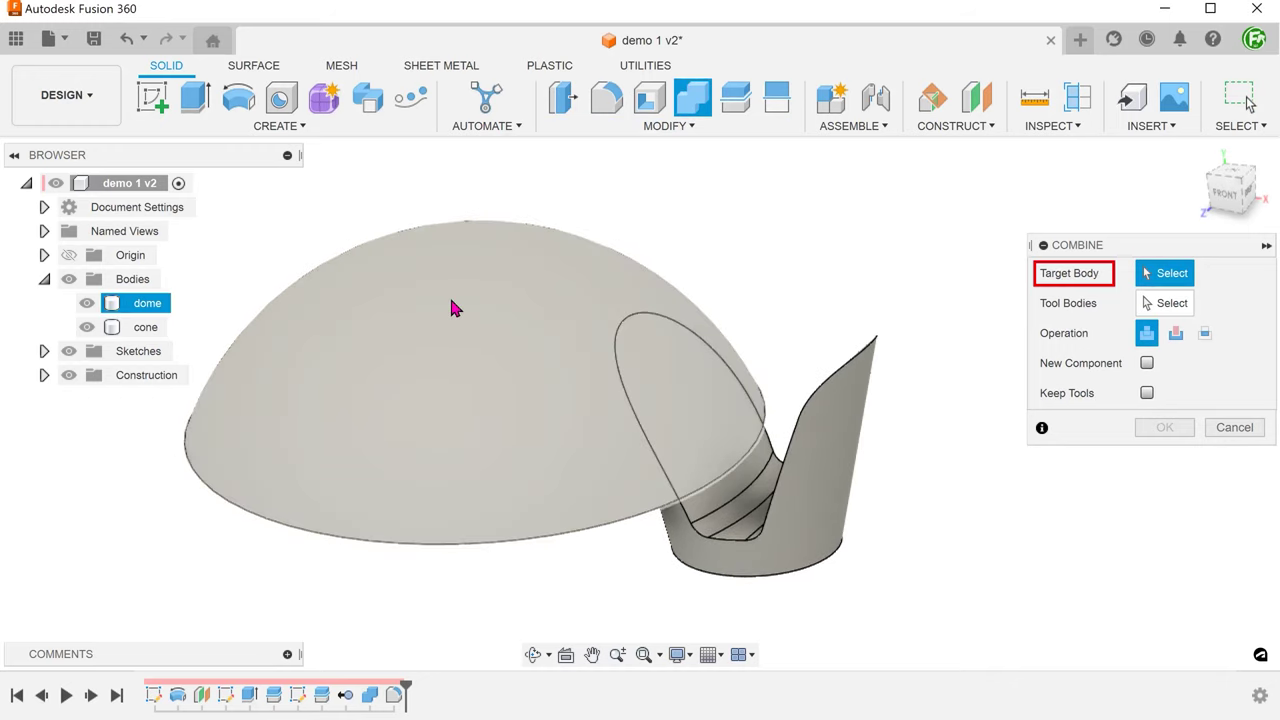
{"action": "left_click", "coordinate": [451, 307]}
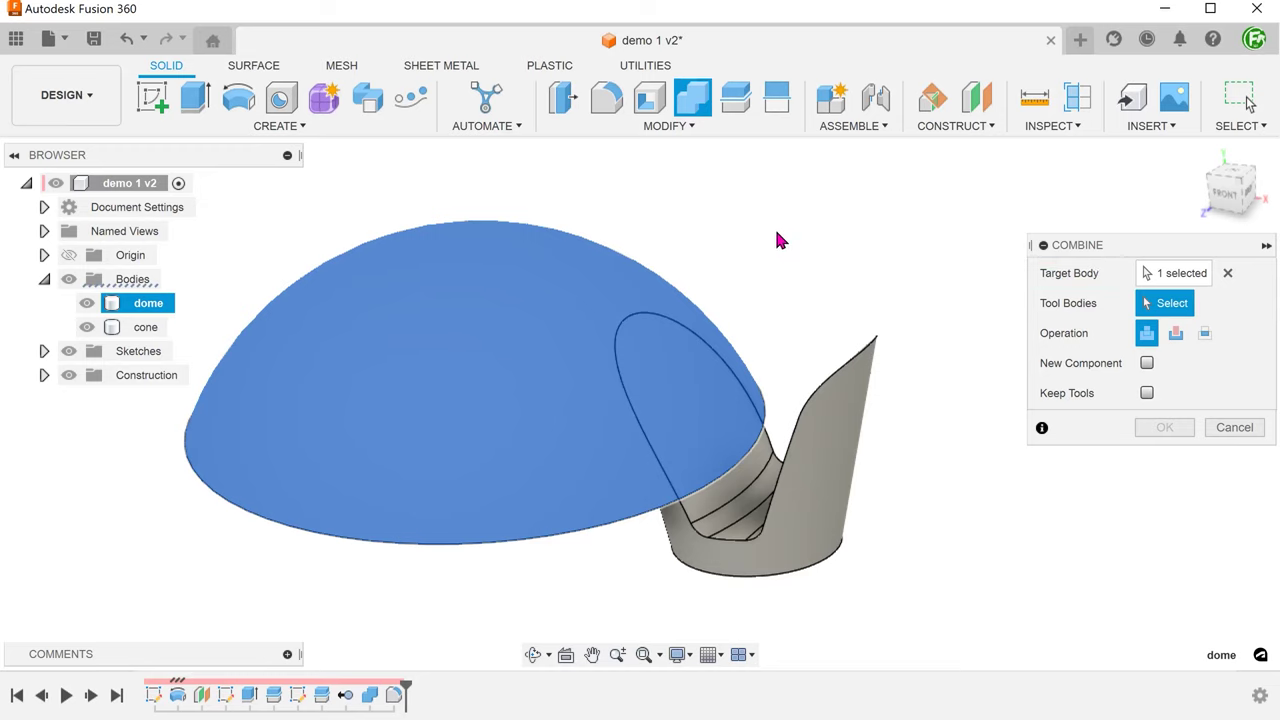
{"action": "left_click", "coordinate": [815, 468]}
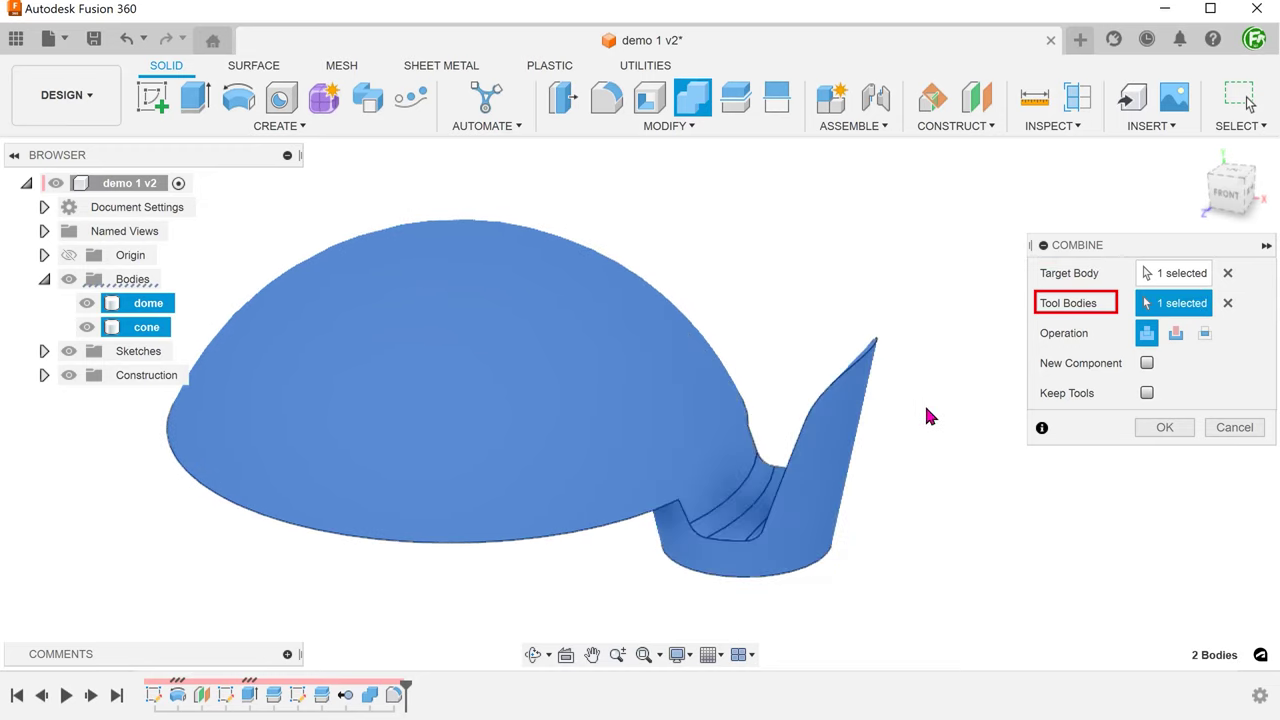
{"action": "left_click", "coordinate": [1176, 335]}
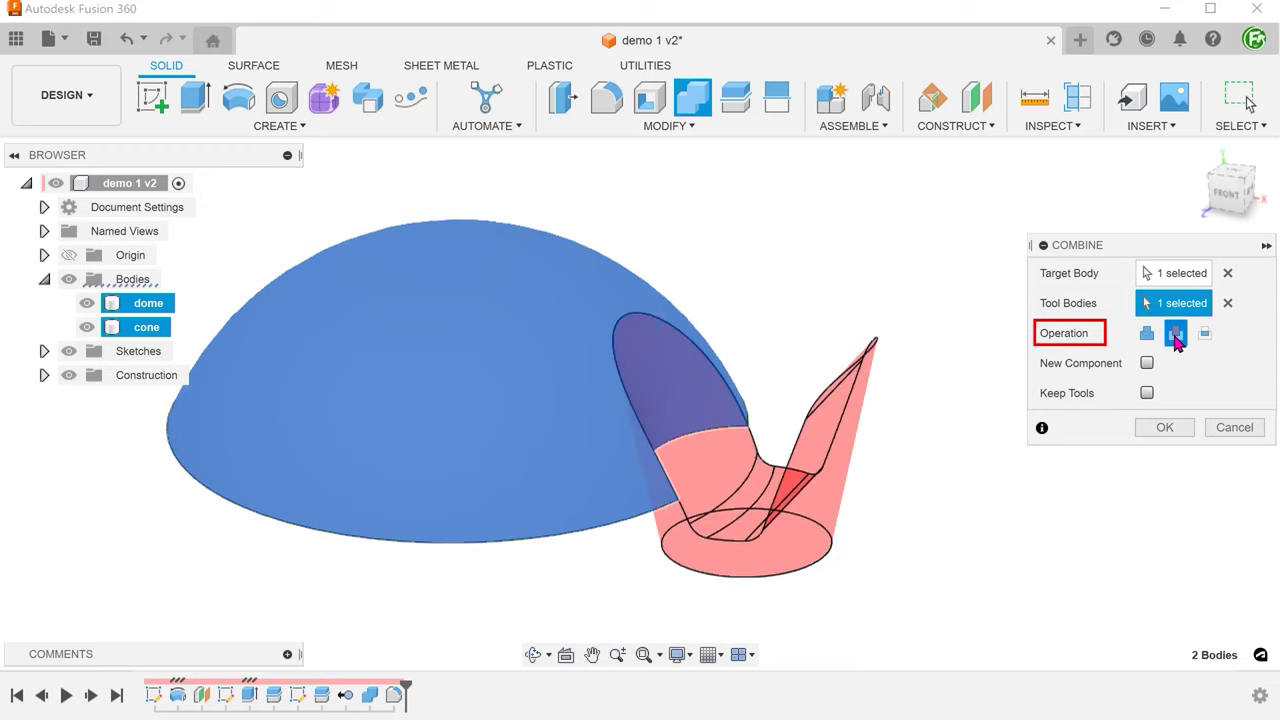
{"action": "left_click", "coordinate": [1147, 394]}
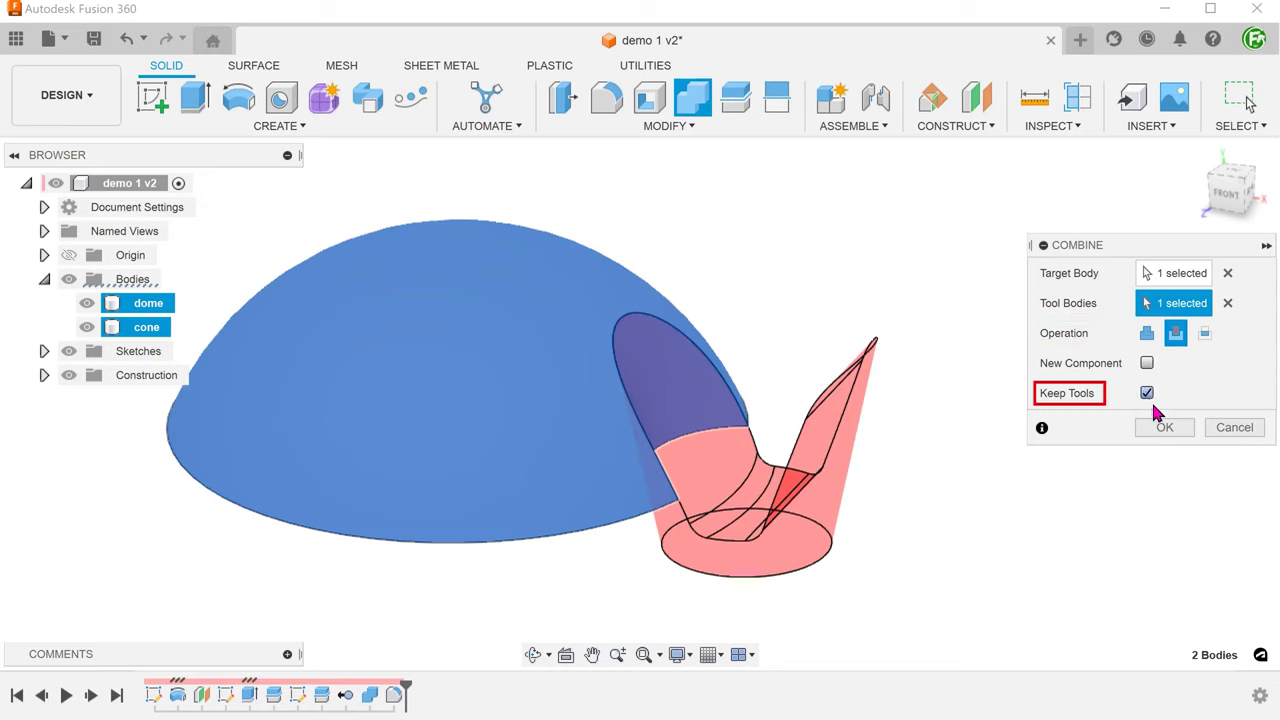
{"action": "left_click", "coordinate": [1166, 430]}
Hide the cone to inspect the dome's arched cutout, then show it again and fit the view.
{"action": "mouse_move", "coordinate": [780, 529]}
{"action": "middle_mouse_down", "text": "shift"}
{"action": "mouse_move", "coordinate": [369, 597]}
{"action": "mouse_move", "coordinate": [289, 569]}
{"action": "middle_mouse_up", "text": "shift"}
{"action": "left_click", "coordinate": [87, 328]}
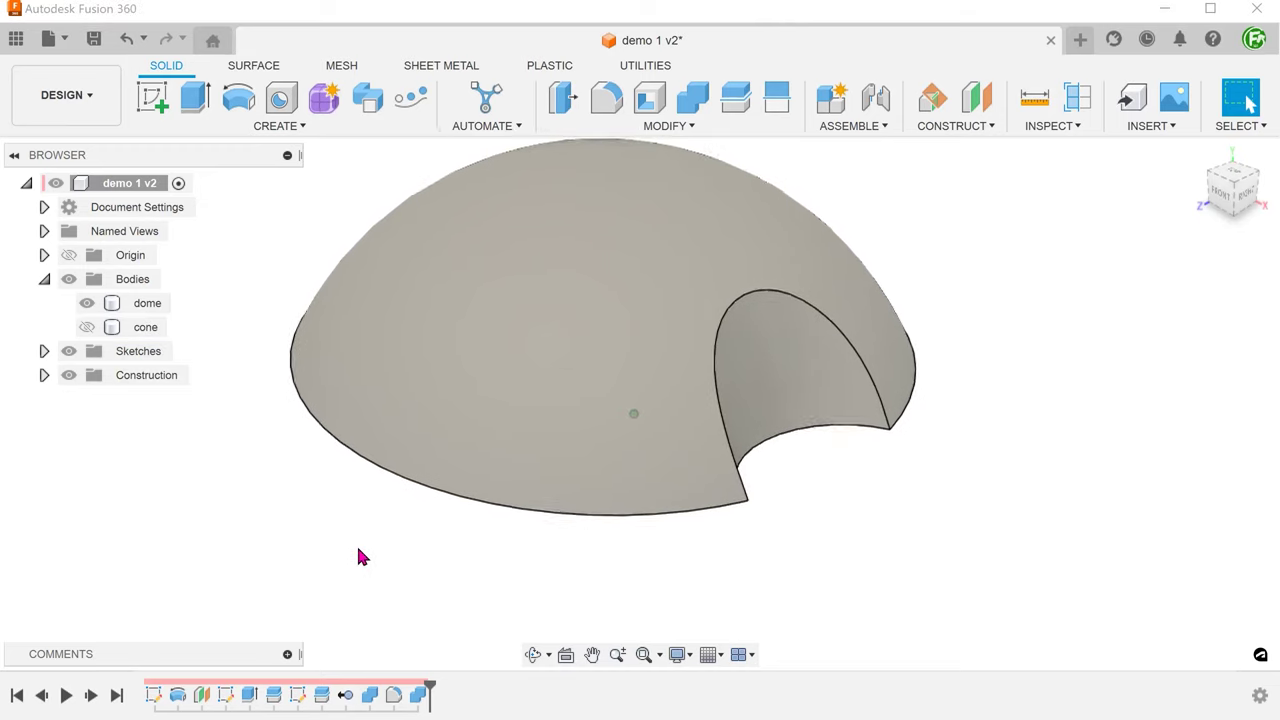
{"action": "mouse_move", "coordinate": [366, 557]}
{"action": "middle_mouse_down", "text": "shift"}
{"action": "mouse_move", "coordinate": [480, 583]}
{"action": "mouse_move", "coordinate": [810, 417]}
{"action": "mouse_move", "coordinate": [864, 511]}
{"action": "mouse_move", "coordinate": [843, 515]}
{"action": "middle_mouse_up", "text": "shift"}
{"action": "left_click", "coordinate": [810, 417]}
{"action": "left_click", "coordinate": [847, 514]}
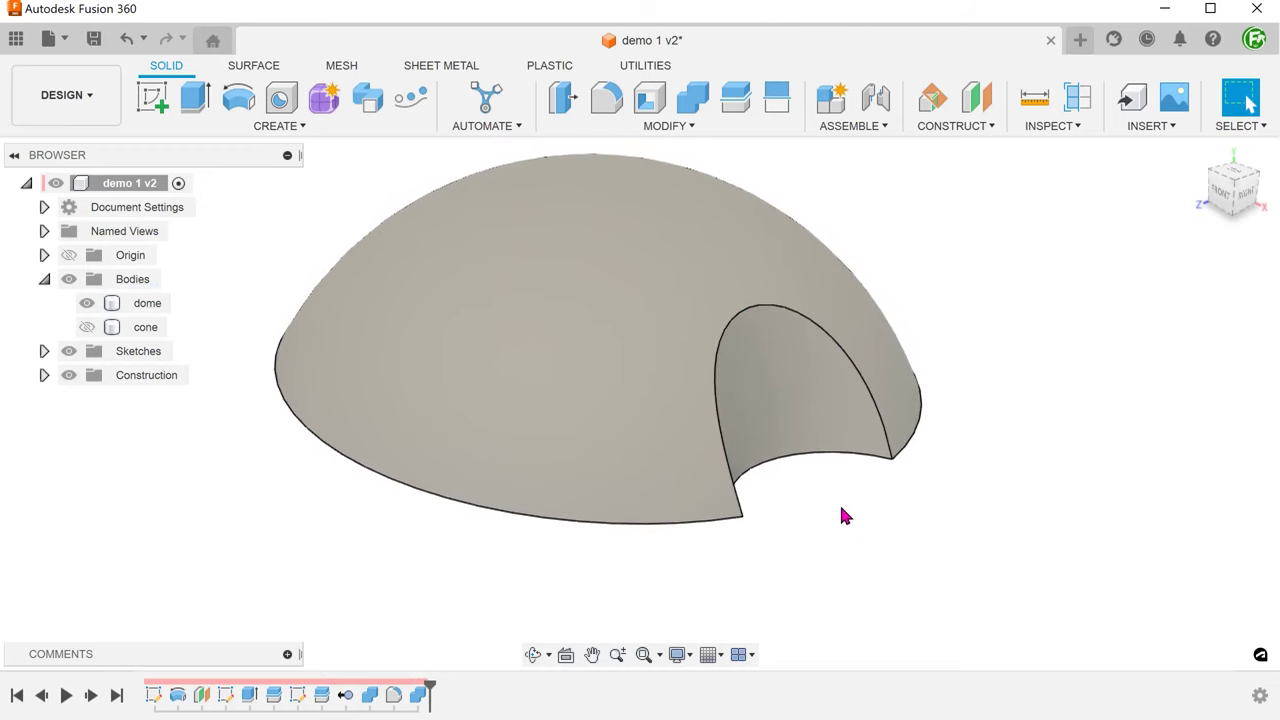
{"action": "left_click", "coordinate": [87, 327]}
{"action": "middle_click_drag", "start_coordinate": [237, 280], "coordinate": [263, 262], "text": "shift"}
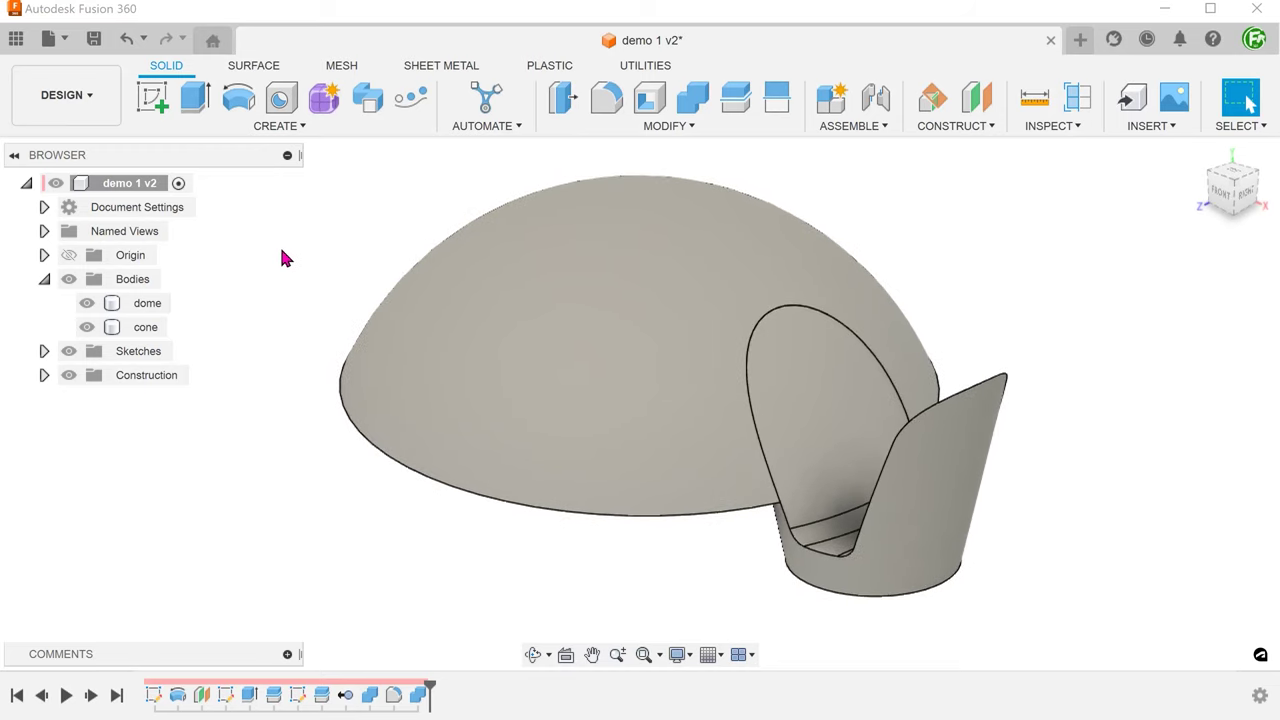
{"action": "key", "text": "F6"}
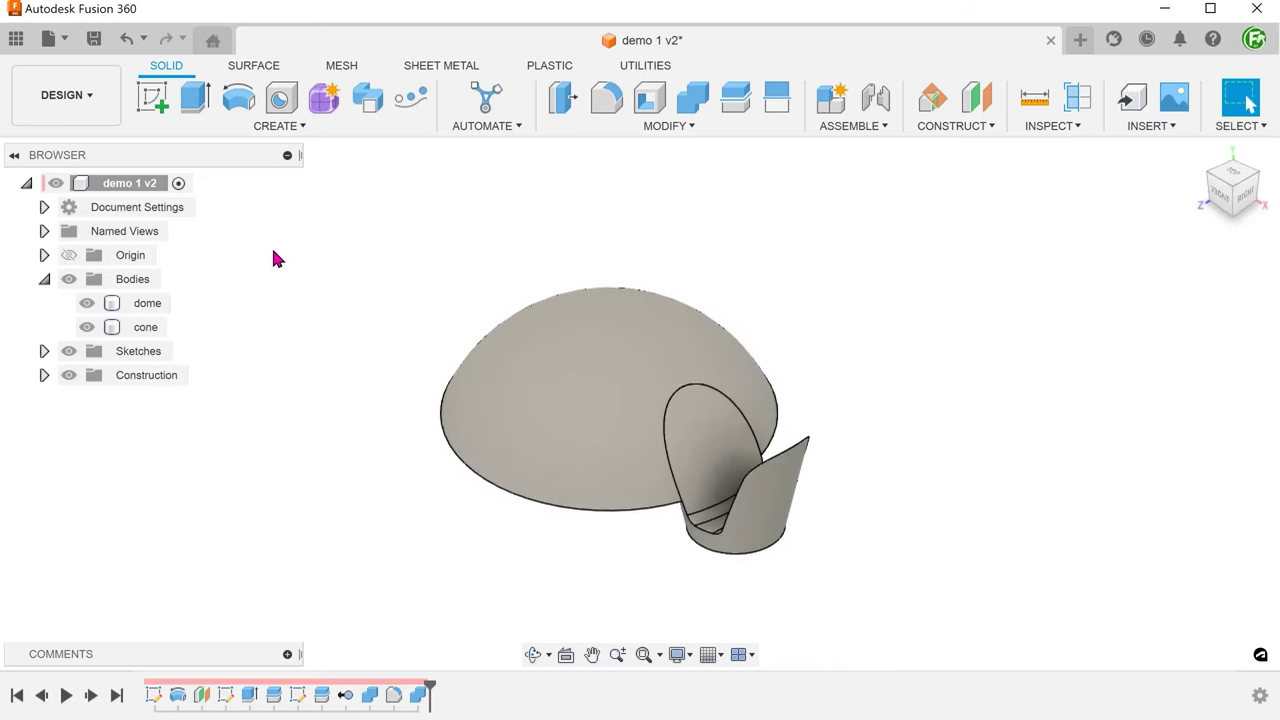
Shell the cone with a 2 mm inside thickness, removing its top face.
{"action": "left_click", "coordinate": [610, 126]}
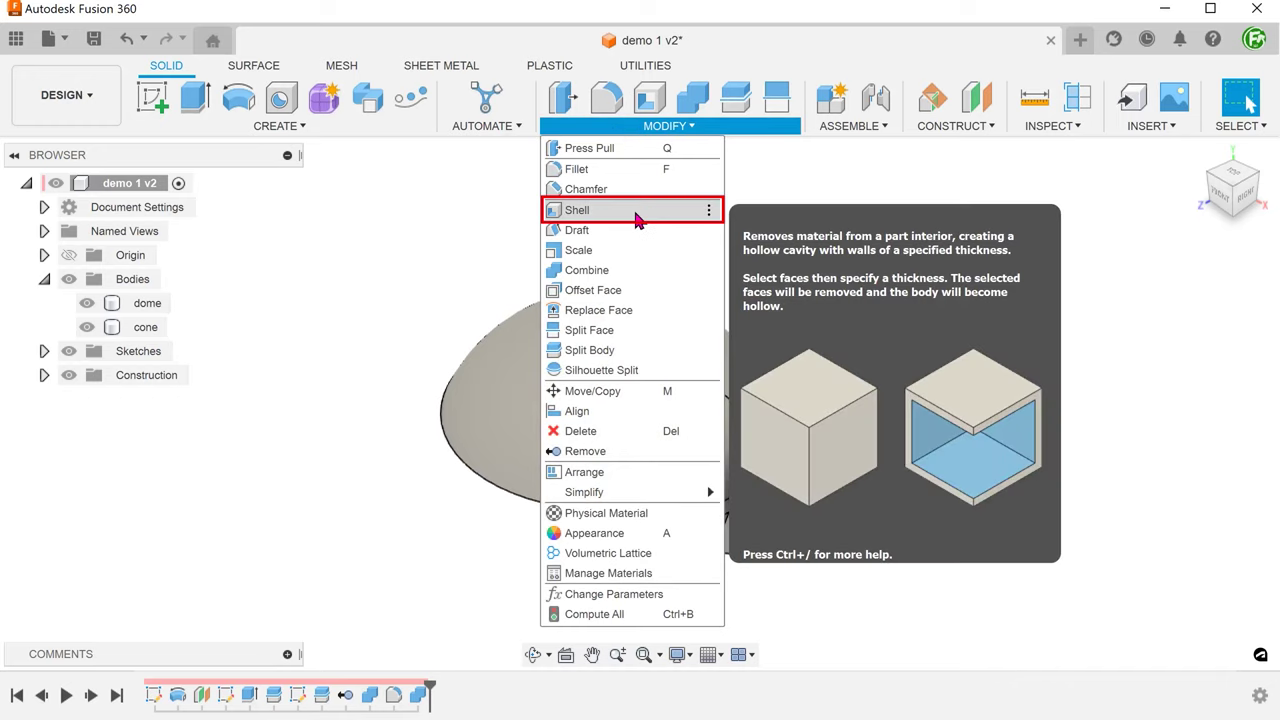
{"action": "left_click", "coordinate": [637, 212]}
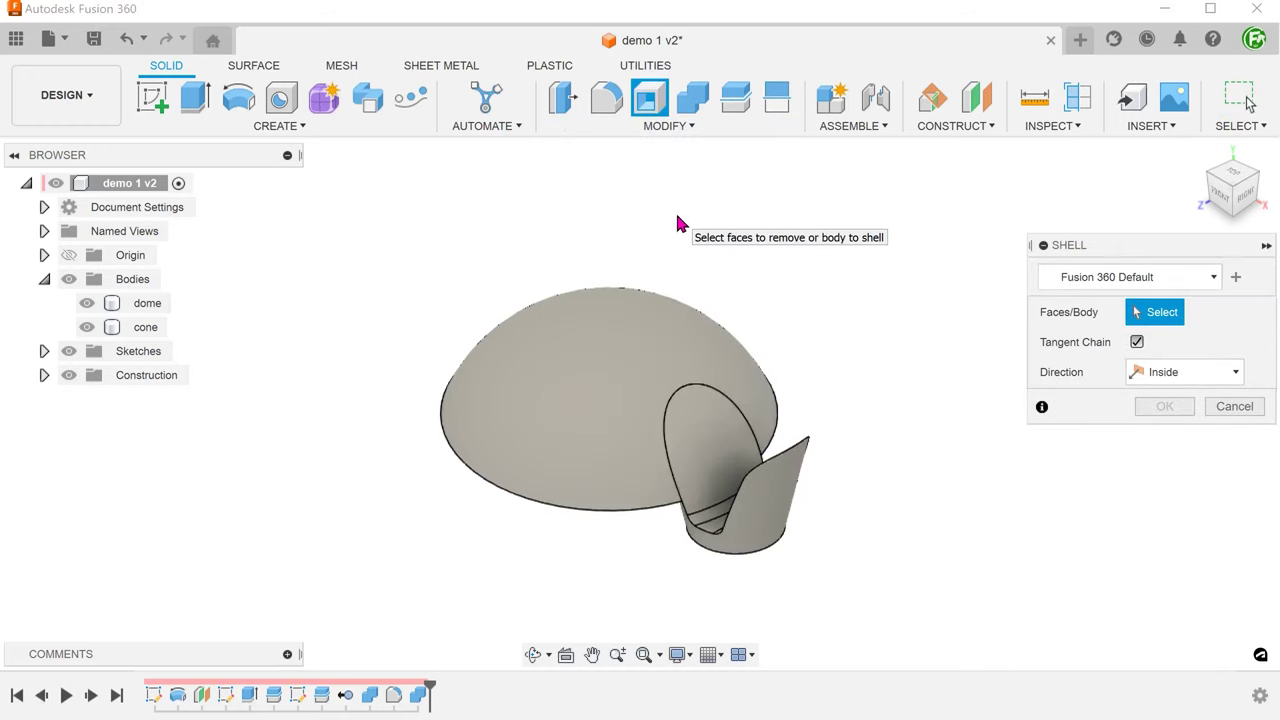
{"action": "middle_click_drag", "start_coordinate": [677, 222], "coordinate": [925, 317], "text": "shift"}
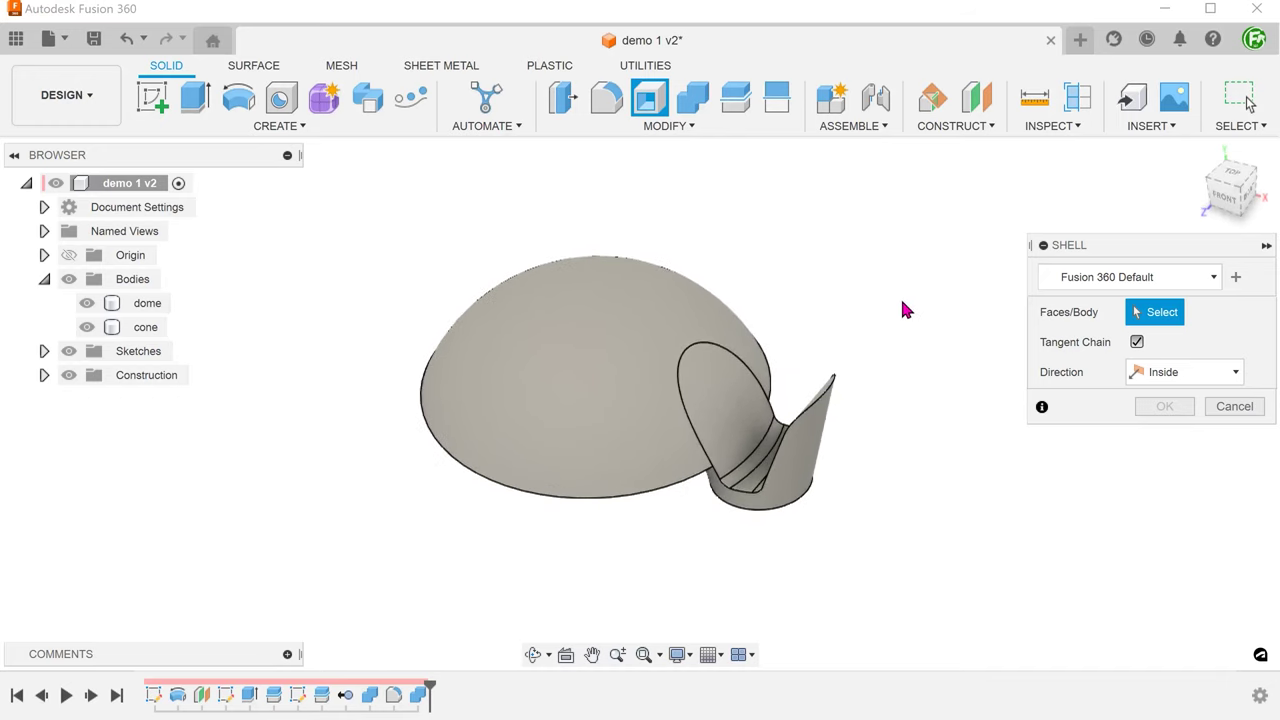
{"action": "mouse_move", "coordinate": [1137, 342]}
{"action": "scroll", "coordinate": [800, 549], "scroll_direction": "up", "scroll_amount": 5}
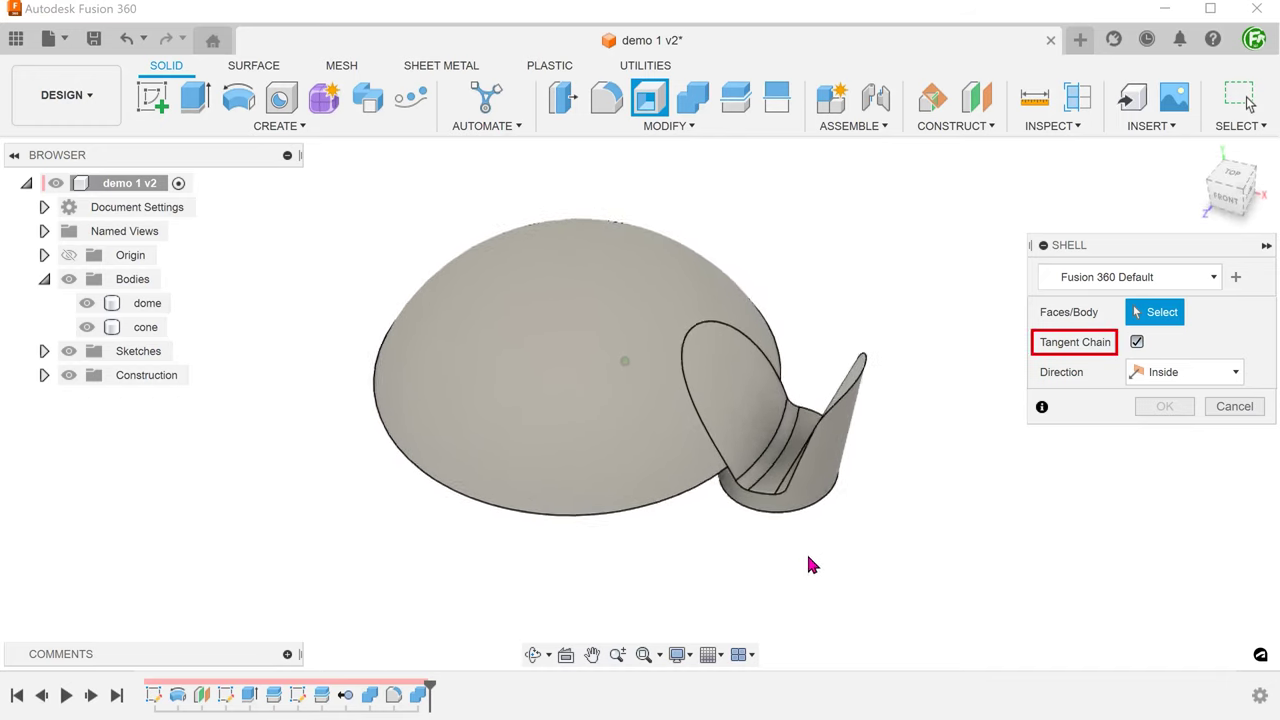
{"action": "scroll", "coordinate": [793, 573], "scroll_direction": "up", "scroll_amount": 2}
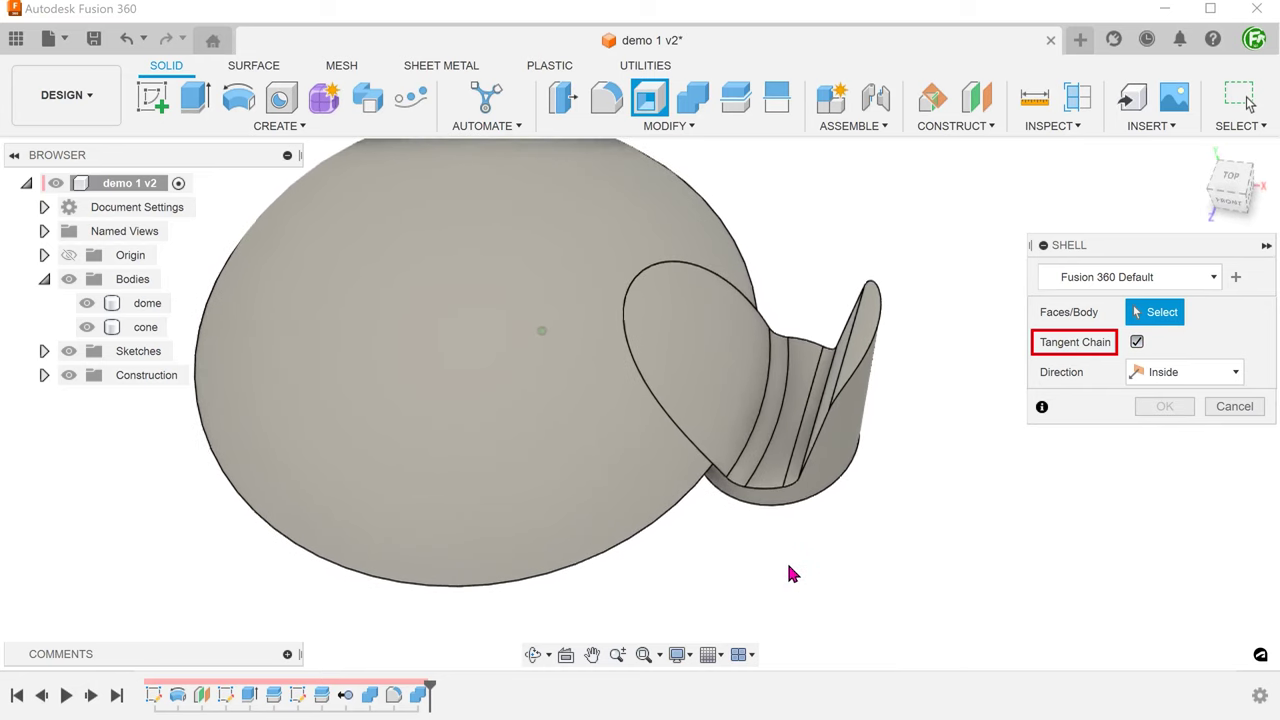
{"action": "left_click", "coordinate": [699, 359]}
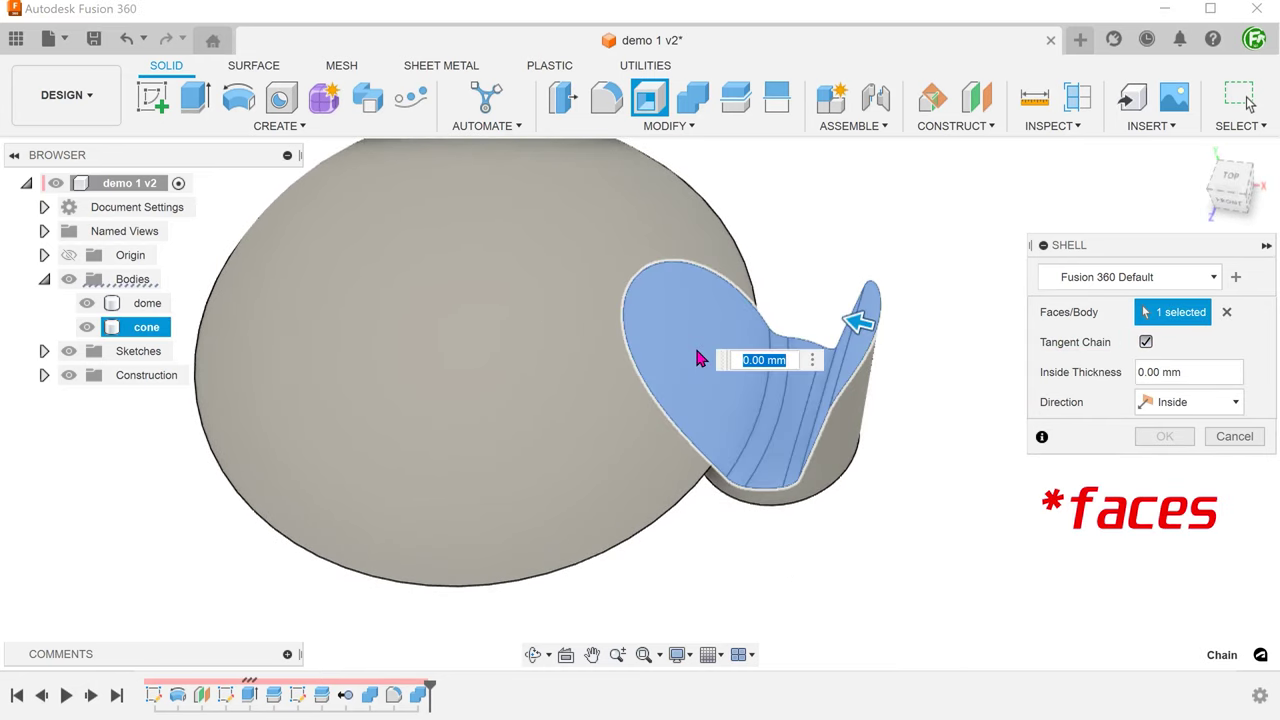
{"action": "type", "text": "2"}
{"action": "middle_click_drag", "start_coordinate": [740, 575], "coordinate": [785, 585], "text": "shift"}
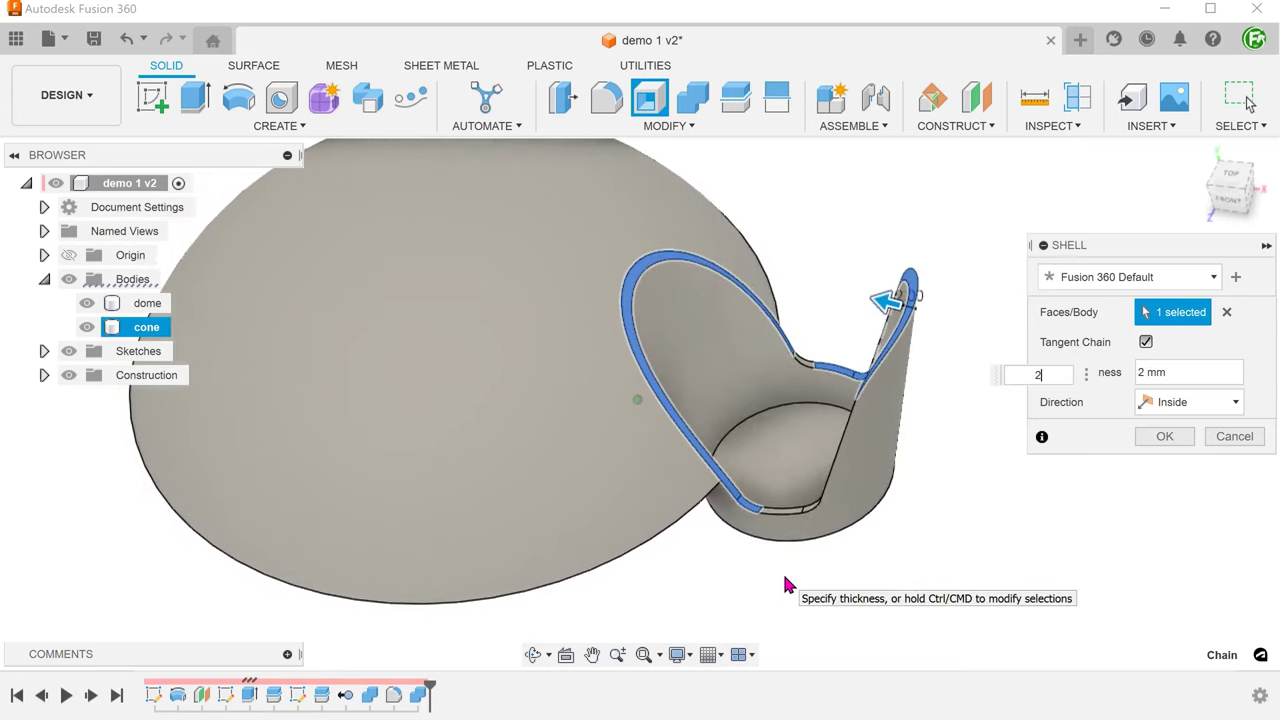
{"action": "left_click", "coordinate": [1158, 437]}
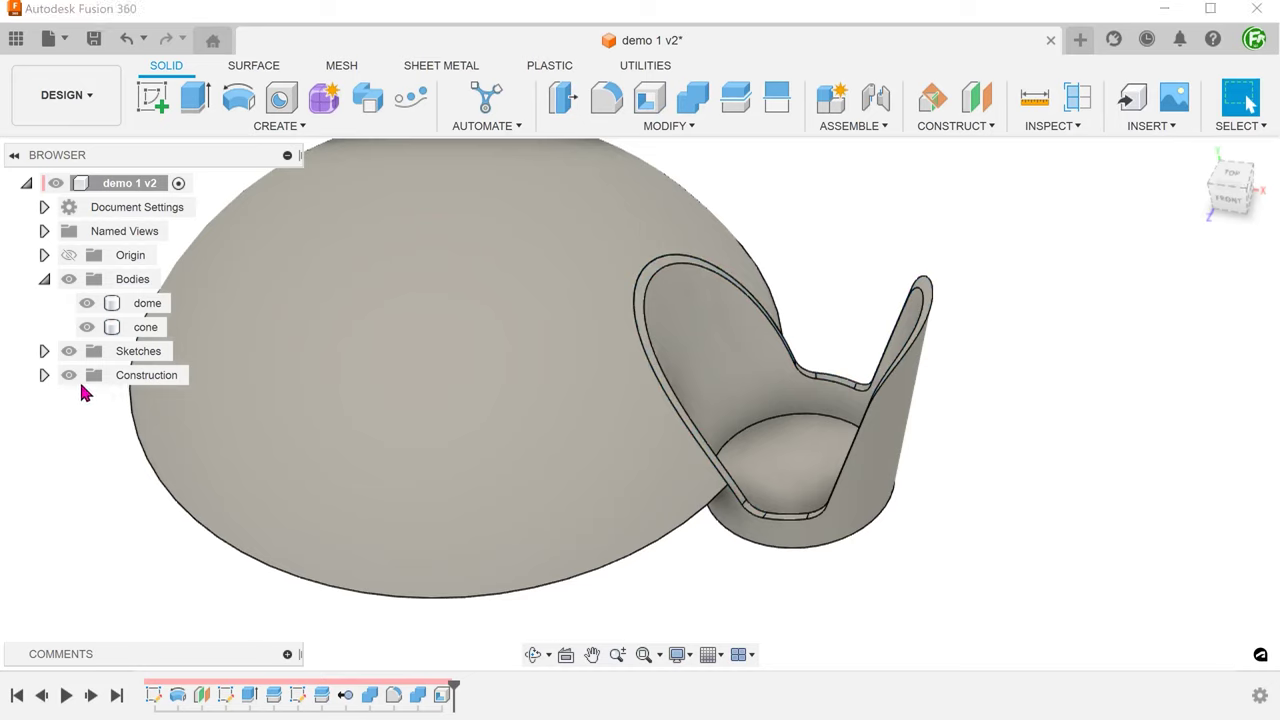
Hide the cone and shell the dome 2 mm inward, removing its flat base and cutout face.
{"action": "left_click", "coordinate": [86, 330]}
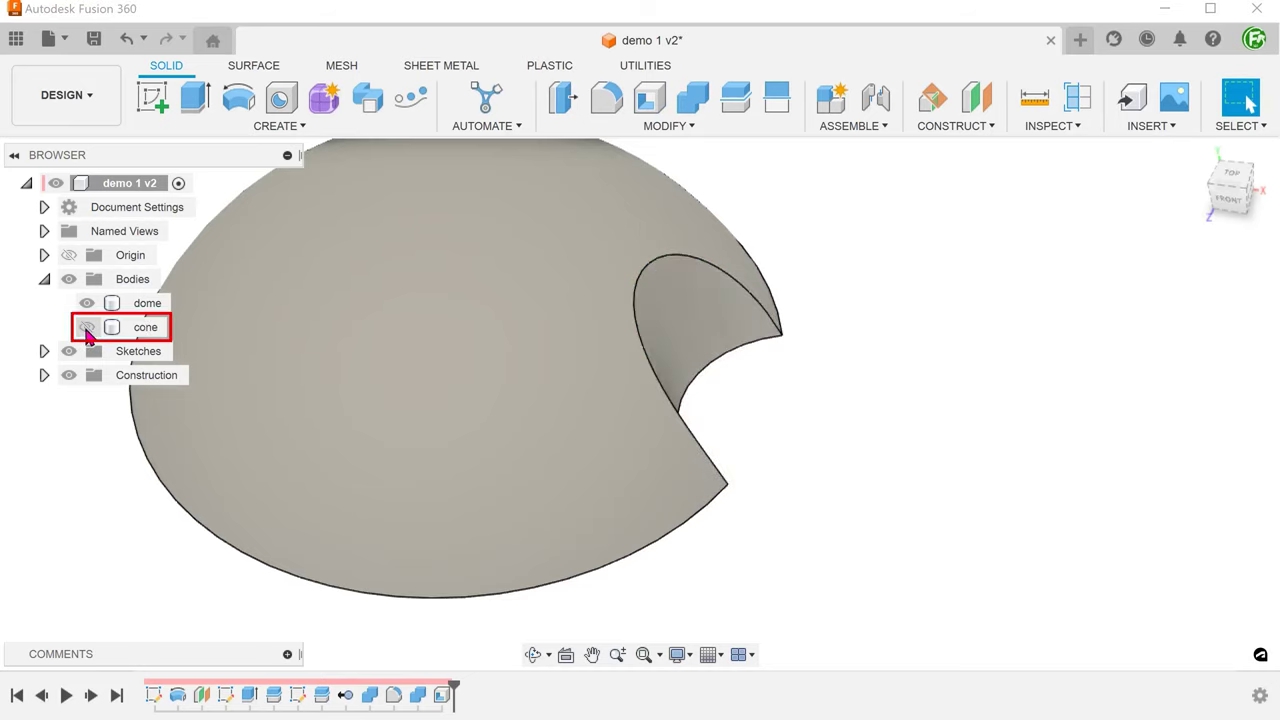
{"action": "key", "text": "F6"}
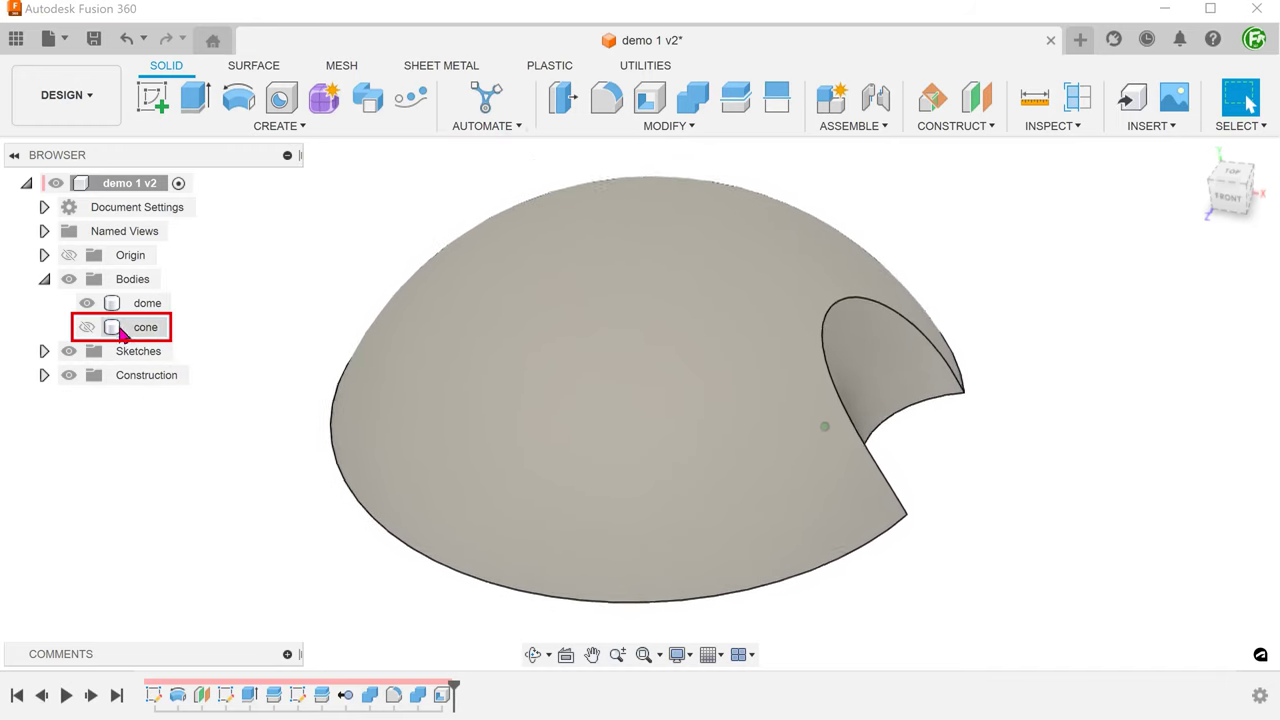
{"action": "left_click", "coordinate": [596, 128]}
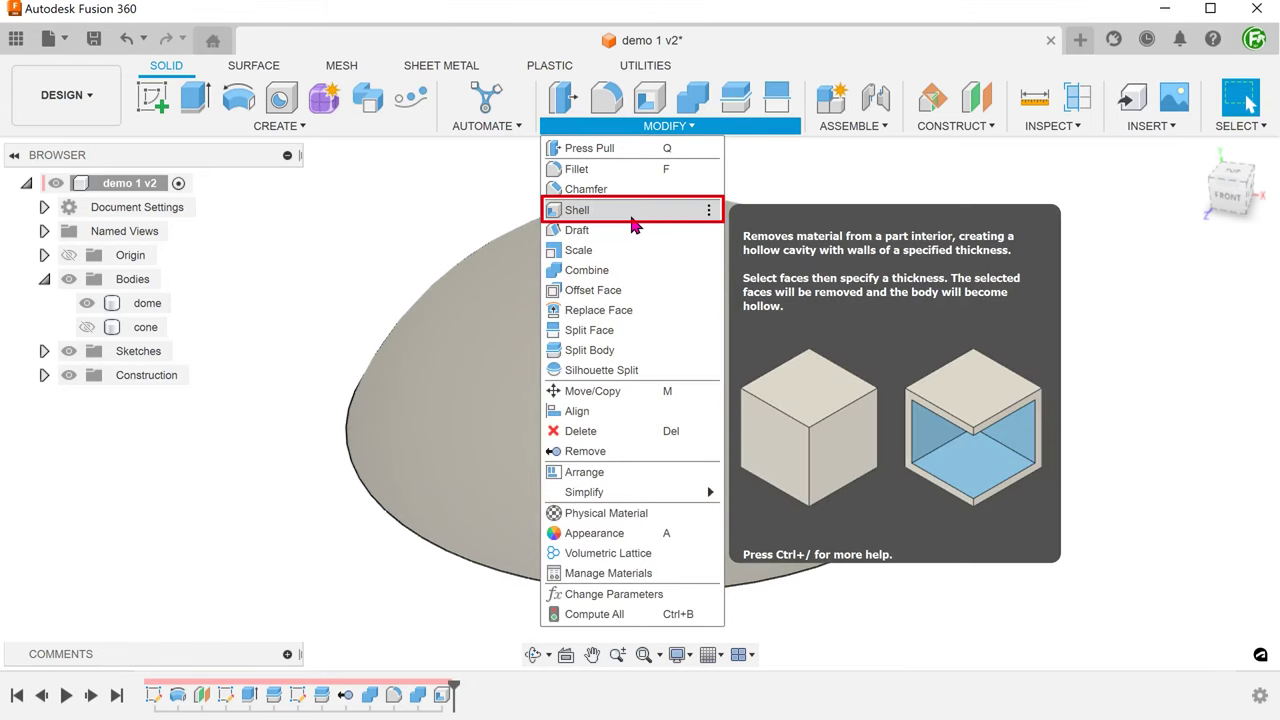
{"action": "left_click", "coordinate": [631, 218]}
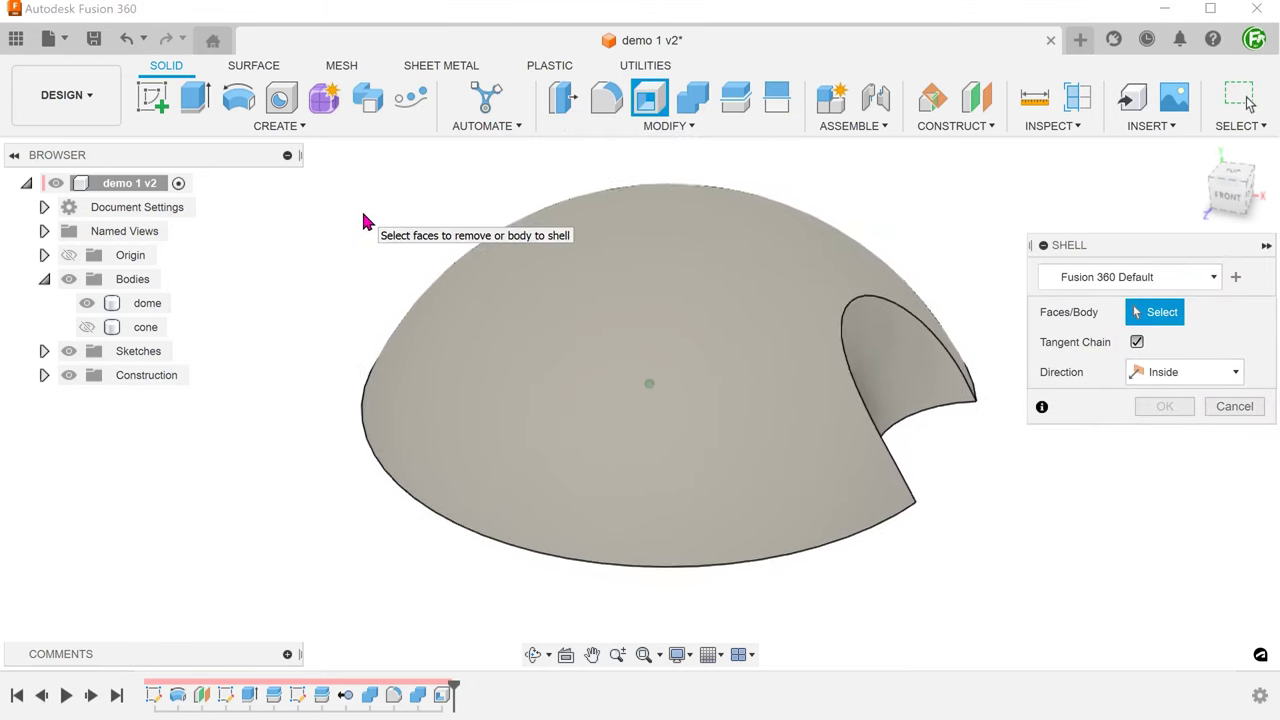
{"action": "mouse_move", "coordinate": [363, 215]}
{"action": "middle_mouse_down", "text": "shift"}
{"action": "mouse_move", "coordinate": [340, 237]}
{"action": "mouse_move", "coordinate": [308, 442]}
{"action": "middle_mouse_up", "text": "shift"}
{"action": "left_click", "coordinate": [645, 434]}
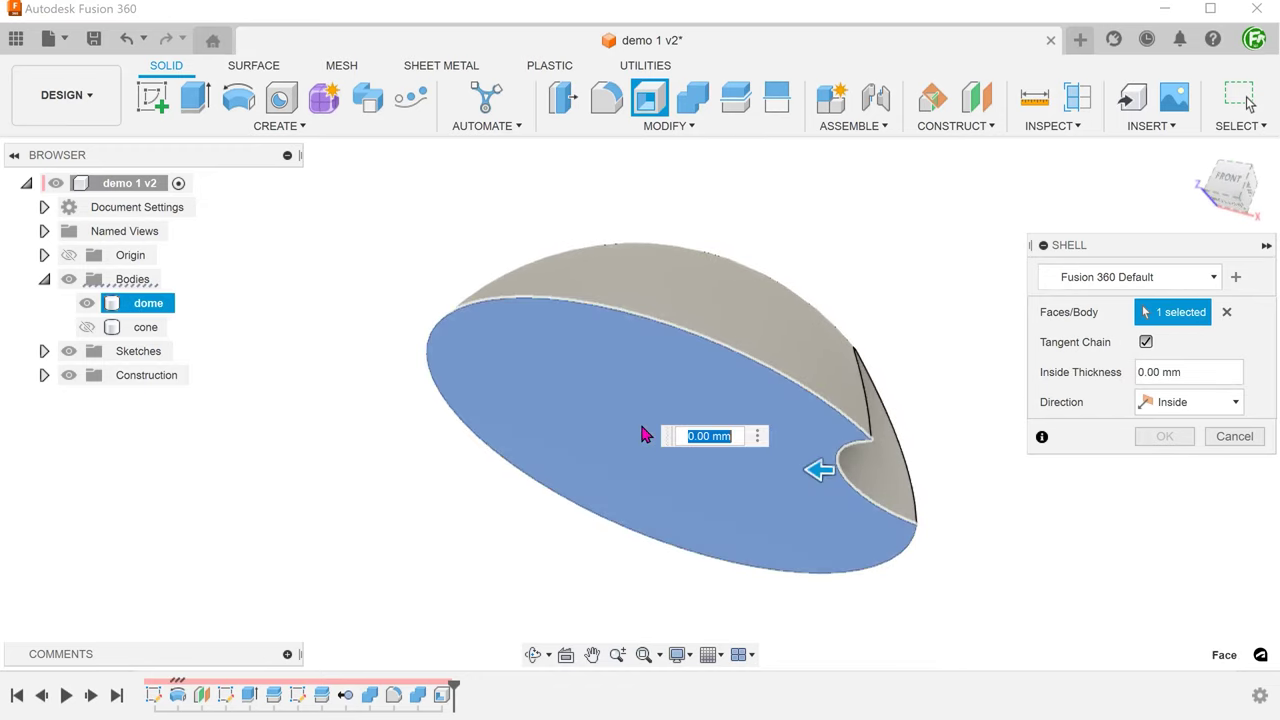
{"action": "mouse_move", "coordinate": [783, 548]}
{"action": "middle_mouse_down", "text": "shift"}
{"action": "mouse_move", "coordinate": [860, 553]}
{"action": "mouse_move", "coordinate": [866, 567]}
{"action": "mouse_move", "coordinate": [839, 551]}
{"action": "middle_mouse_up", "text": "shift"}
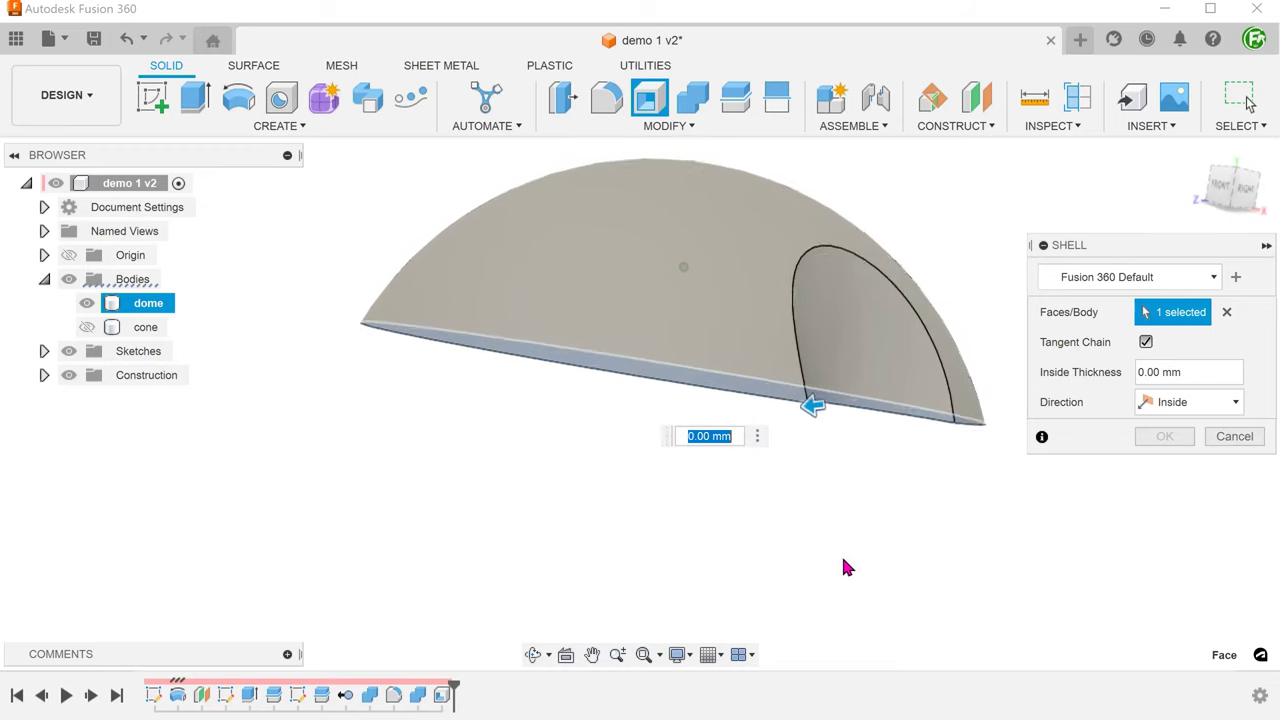
{"action": "left_click", "coordinate": [830, 307]}
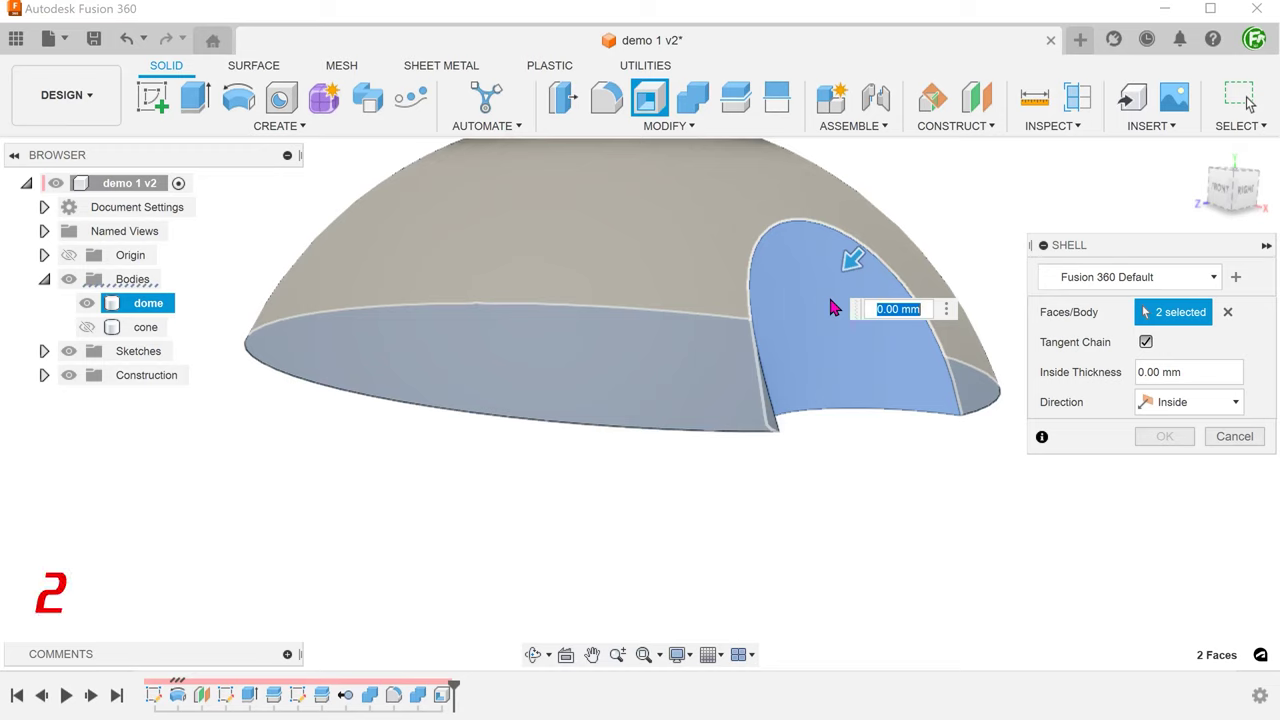
{"action": "type", "text": "2"}
{"action": "mouse_move", "coordinate": [831, 306]}
{"action": "middle_mouse_down", "text": "shift"}
{"action": "mouse_move", "coordinate": [808, 500]}
{"action": "mouse_move", "coordinate": [845, 533]}
{"action": "mouse_move", "coordinate": [870, 541]}
{"action": "mouse_move", "coordinate": [869, 530]}
{"action": "middle_mouse_up", "text": "shift"}
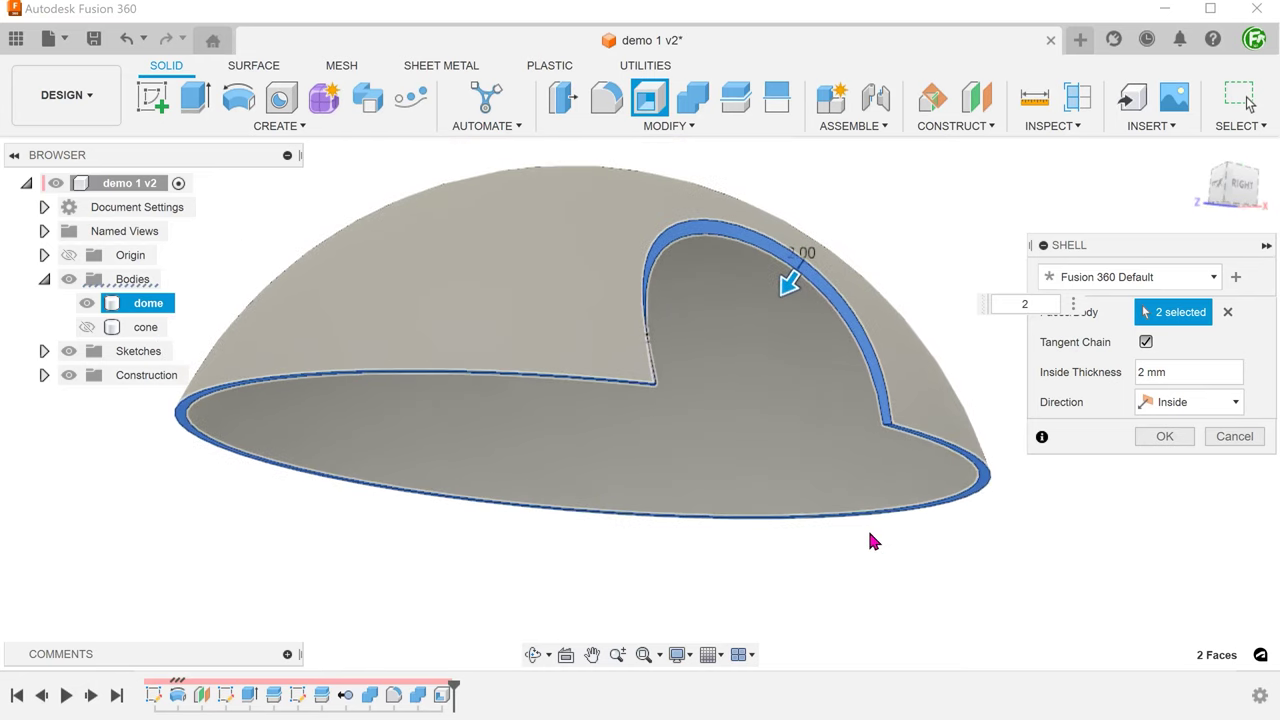
{"action": "left_click", "coordinate": [1160, 436]}
{"action": "mouse_move", "coordinate": [1146, 446]}
{"action": "middle_mouse_down", "text": "shift"}
{"action": "mouse_move", "coordinate": [943, 546]}
{"action": "mouse_move", "coordinate": [783, 550]}
{"action": "mouse_move", "coordinate": [562, 519]}
{"action": "middle_mouse_up", "text": "shift"}
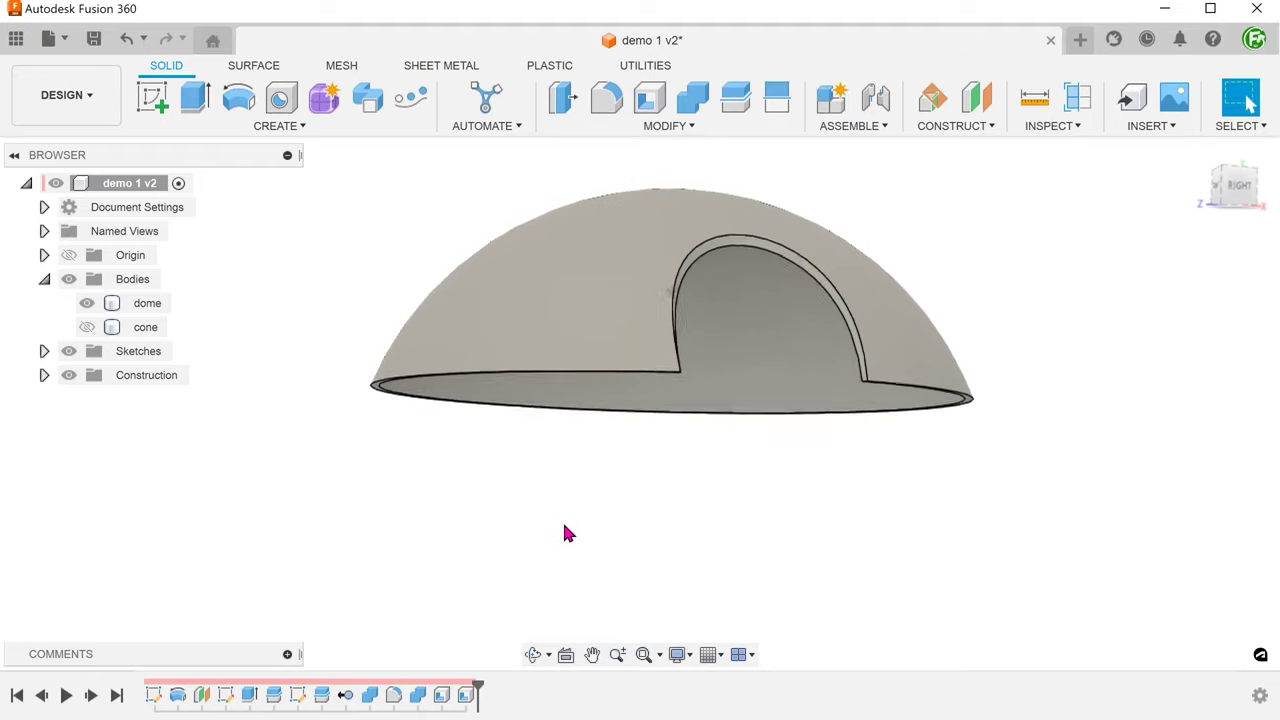
Show the cone again and return to the home view.
{"action": "left_click", "coordinate": [87, 327]}
{"action": "mouse_move", "coordinate": [396, 487]}
{"action": "middle_mouse_down", "text": "shift"}
{"action": "mouse_move", "coordinate": [481, 525]}
{"action": "mouse_move", "coordinate": [540, 519]}
{"action": "middle_mouse_up", "text": "shift"}
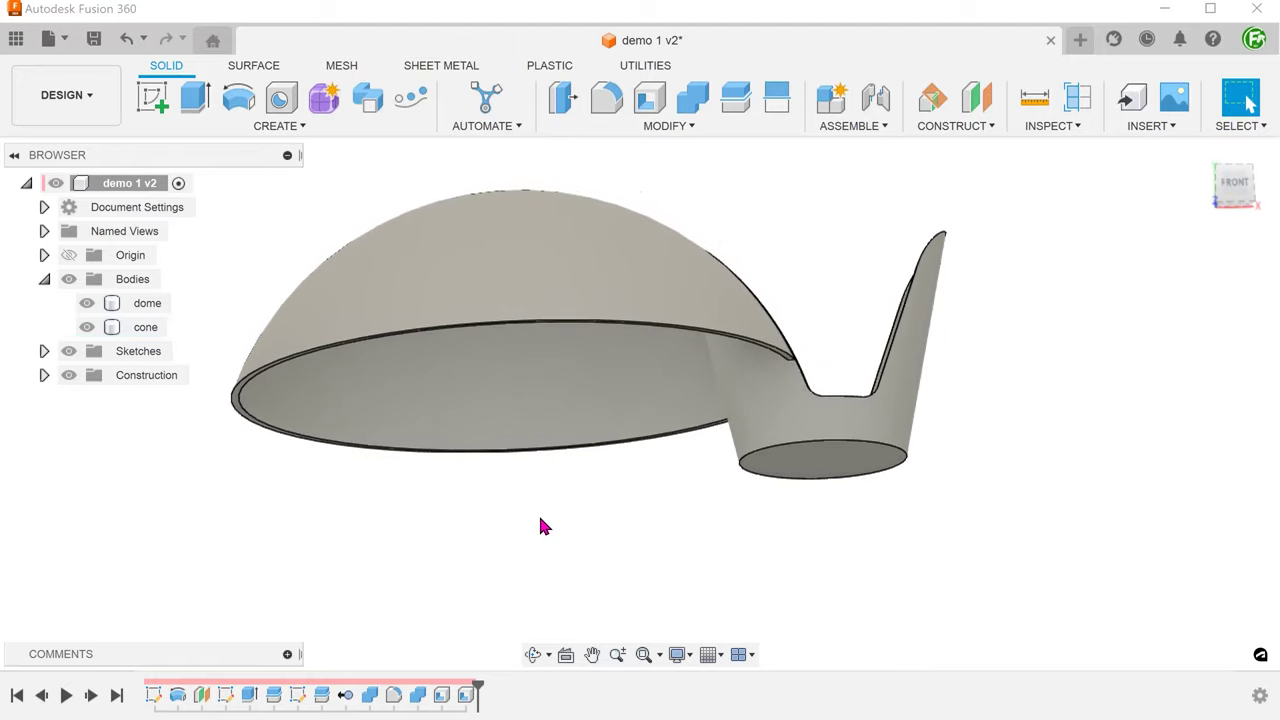
{"action": "key", "text": "F6"}
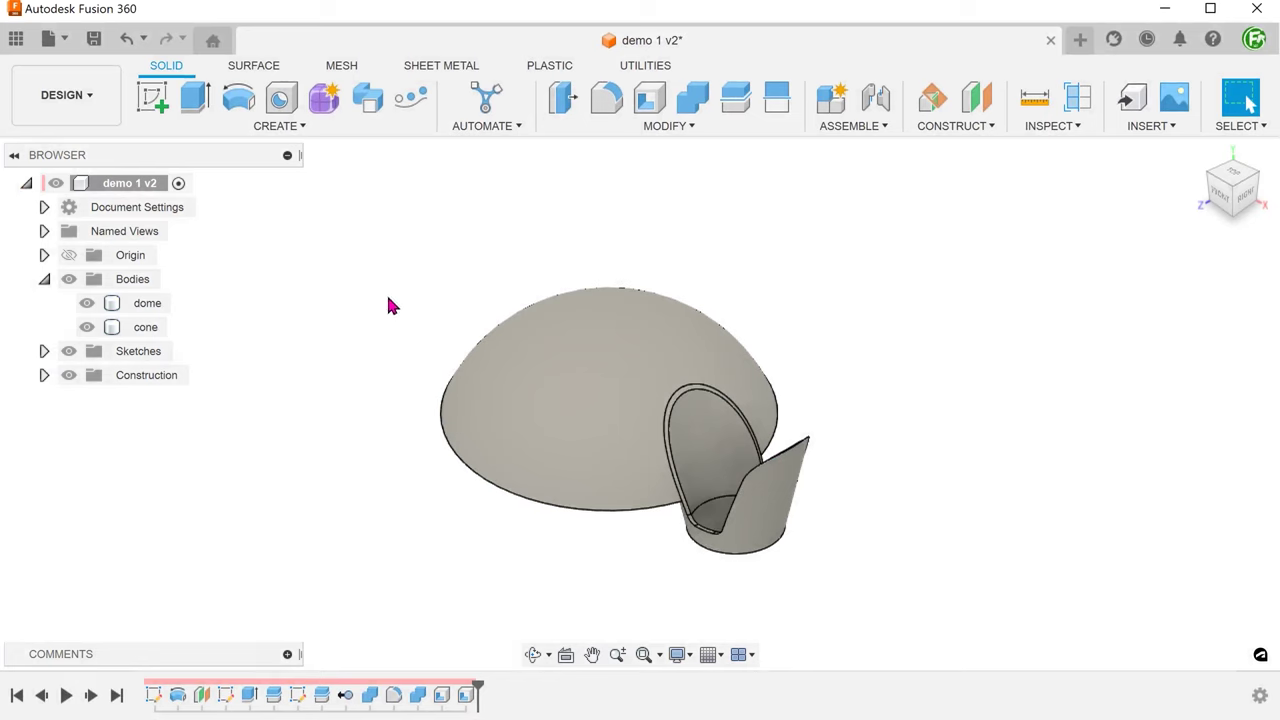
Join the cone into the dome with Combine so only one body remains.
{"action": "left_click", "coordinate": [622, 127]}
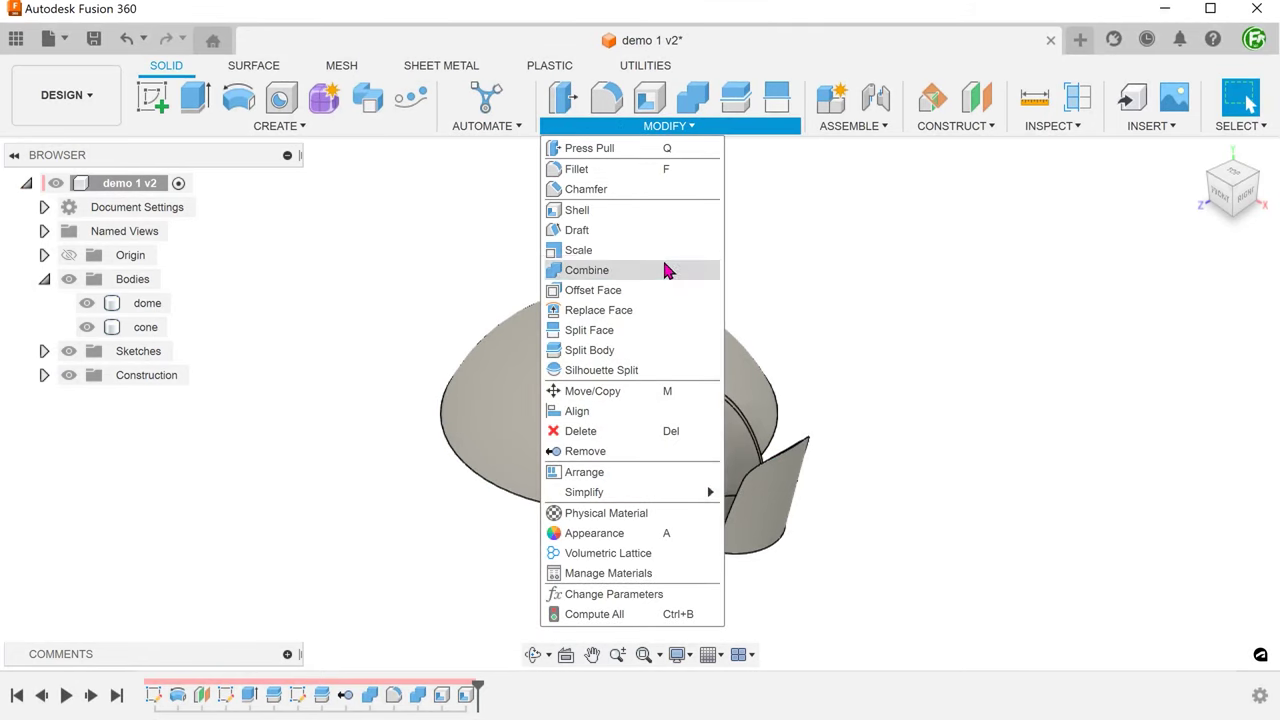
{"action": "left_click", "coordinate": [667, 271]}
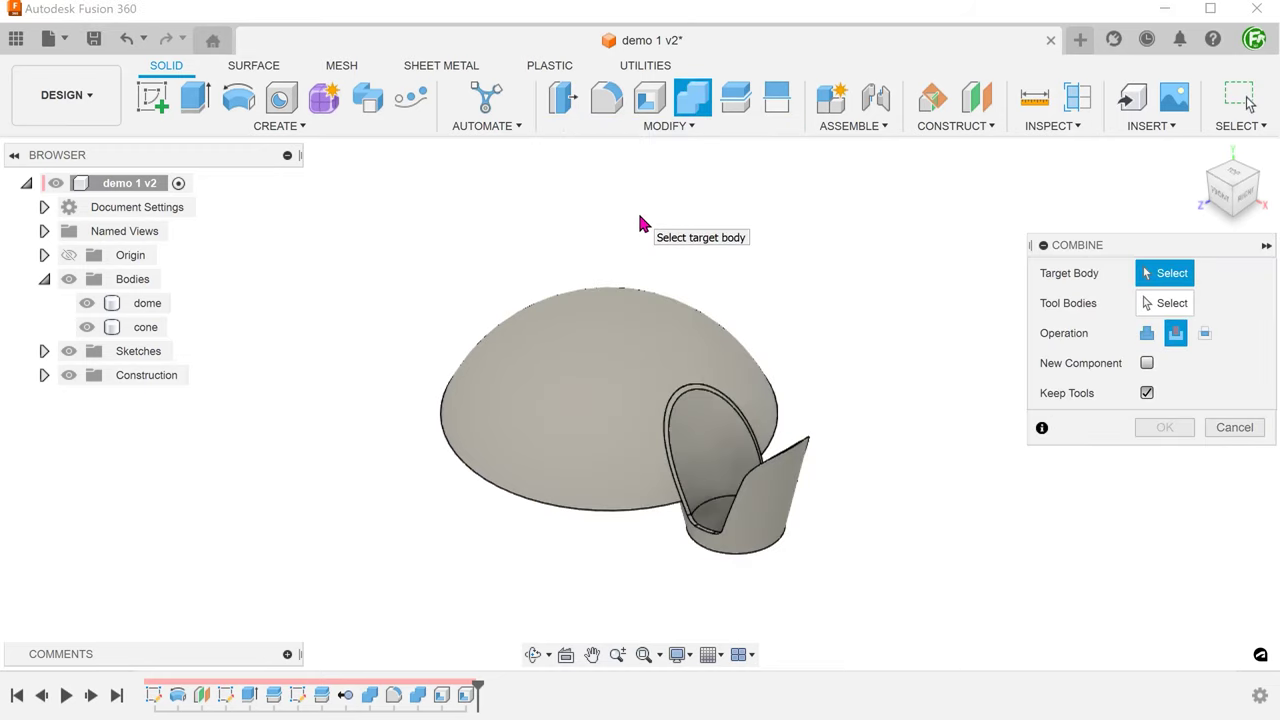
{"action": "left_click", "coordinate": [609, 346]}
{"action": "left_click", "coordinate": [712, 451]}
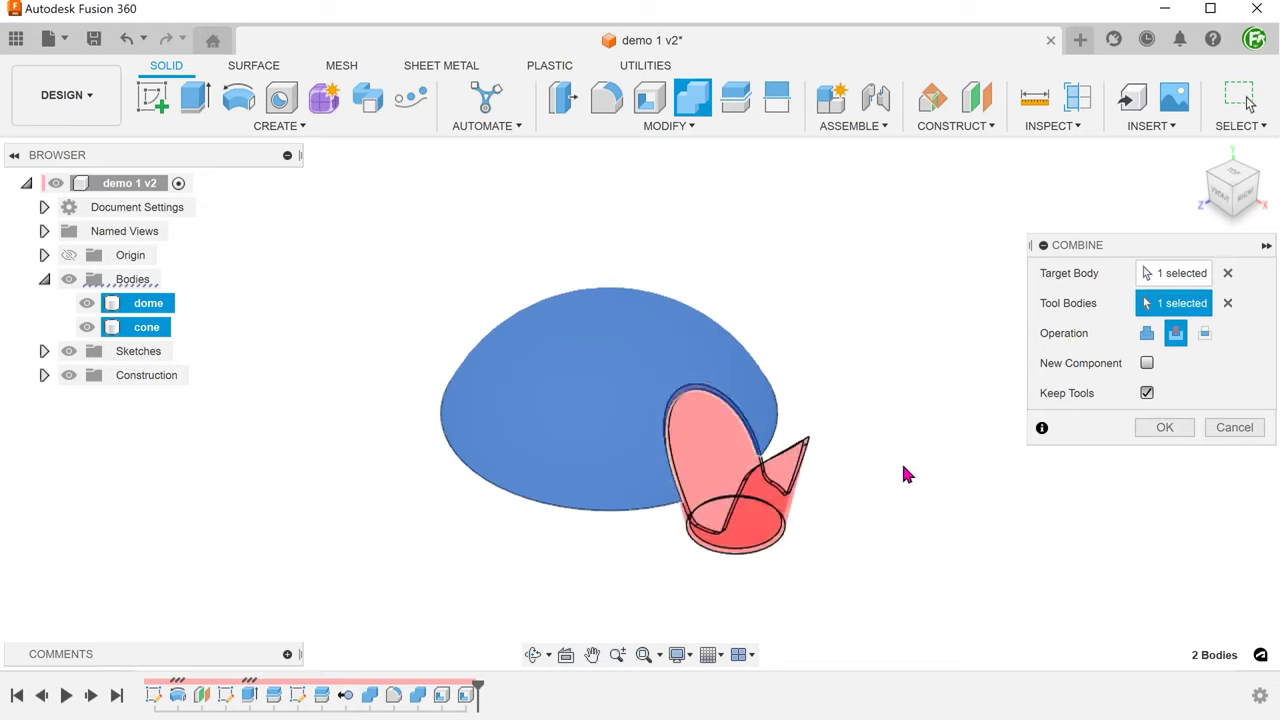
{"action": "left_click", "coordinate": [1147, 335]}
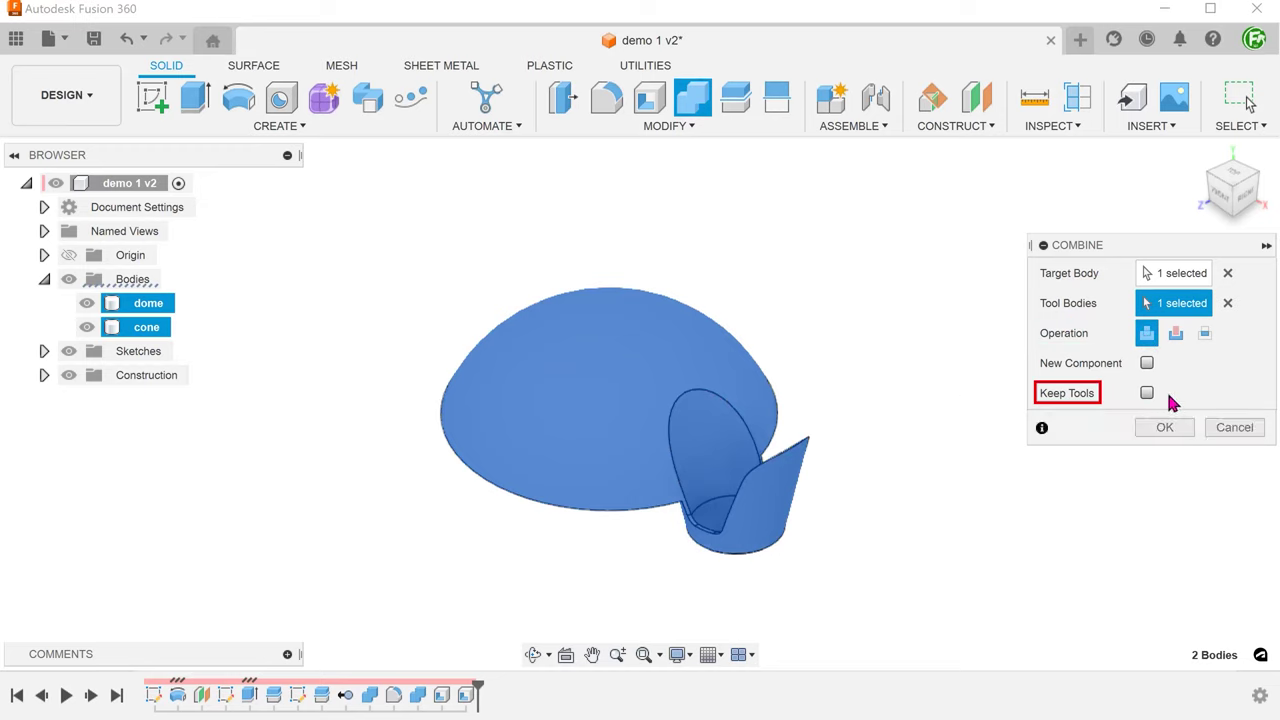
{"action": "left_click", "coordinate": [1160, 428]}
{"action": "scroll", "coordinate": [633, 557], "scroll_direction": "up", "scroll_amount": 2}
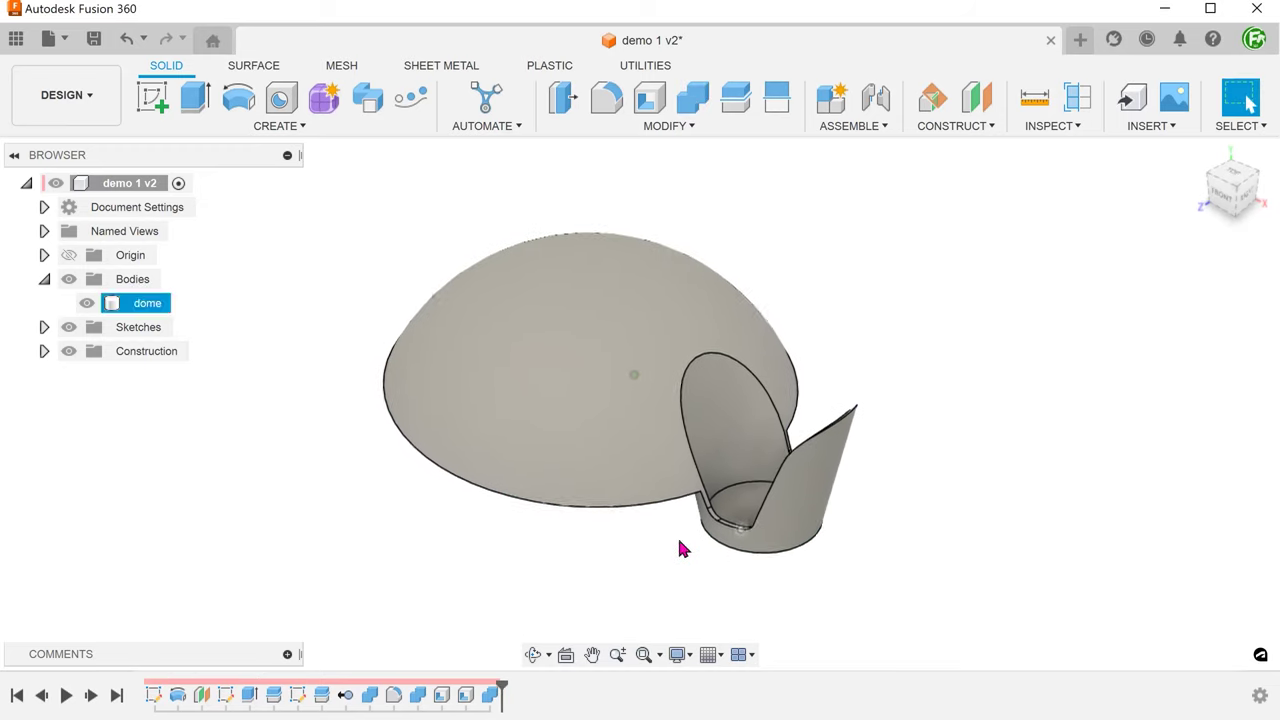
{"action": "left_click", "coordinate": [147, 303]}
{"action": "middle_click_drag", "start_coordinate": [451, 229], "coordinate": [669, 206], "text": "shift"}
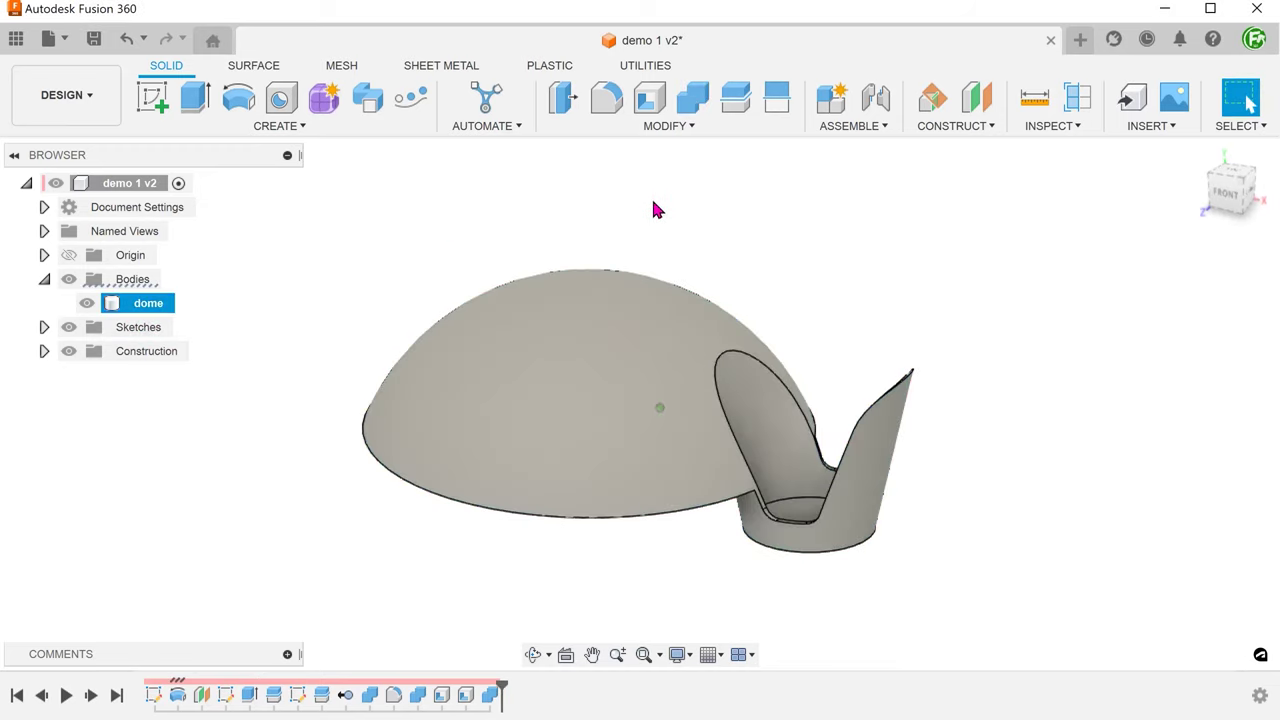
{"action": "left_click", "coordinate": [1078, 100]}
{"action": "left_click", "coordinate": [600, 510]}
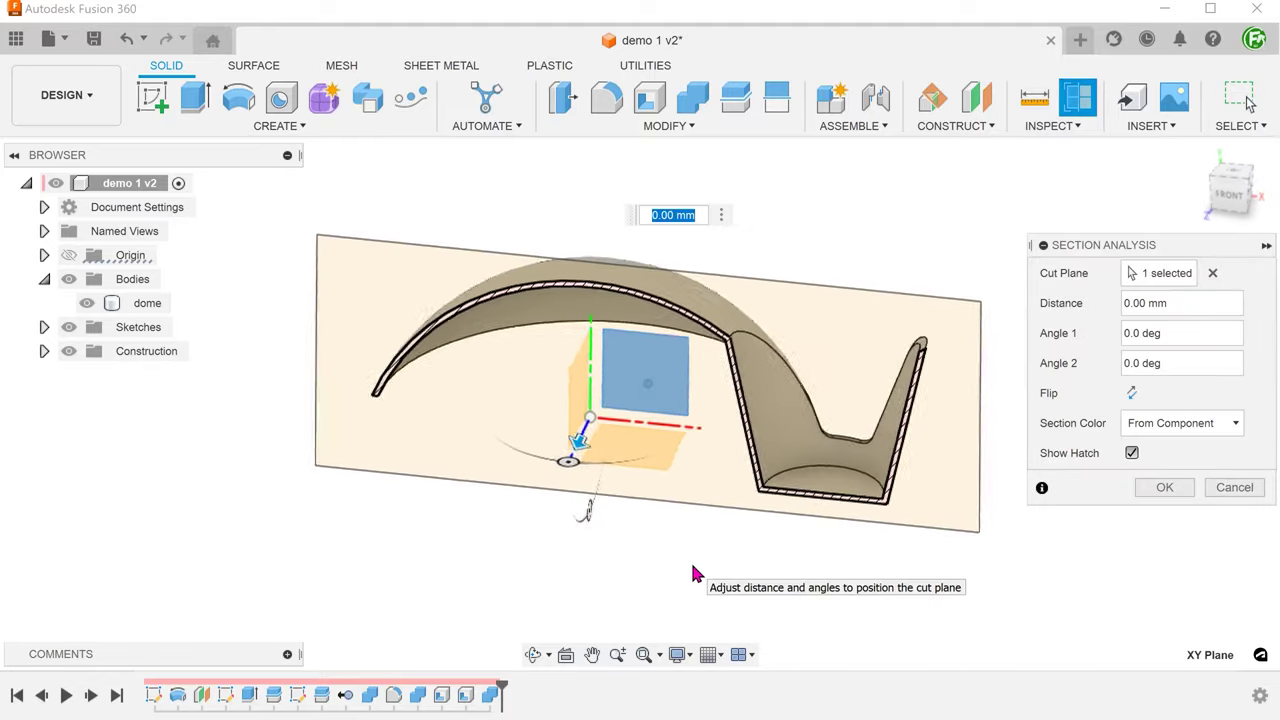
{"action": "middle_click_drag", "start_coordinate": [693, 567], "coordinate": [723, 571], "text": "shift"}
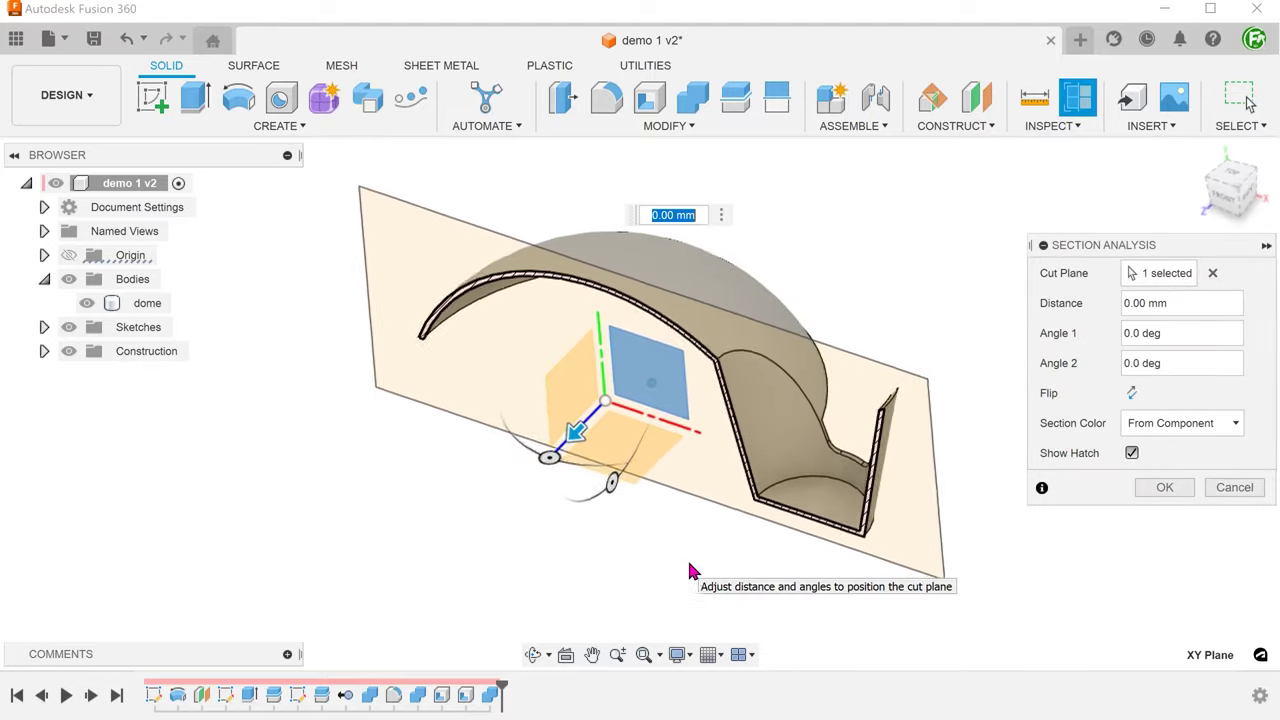
{"action": "left_click", "coordinate": [1234, 488]}
{"action": "mouse_move", "coordinate": [646, 603]}
{"action": "middle_mouse_down", "text": "shift"}
{"action": "mouse_move", "coordinate": [658, 595]}
{"action": "mouse_move", "coordinate": [612, 593]}
{"action": "middle_mouse_up", "text": "shift"}
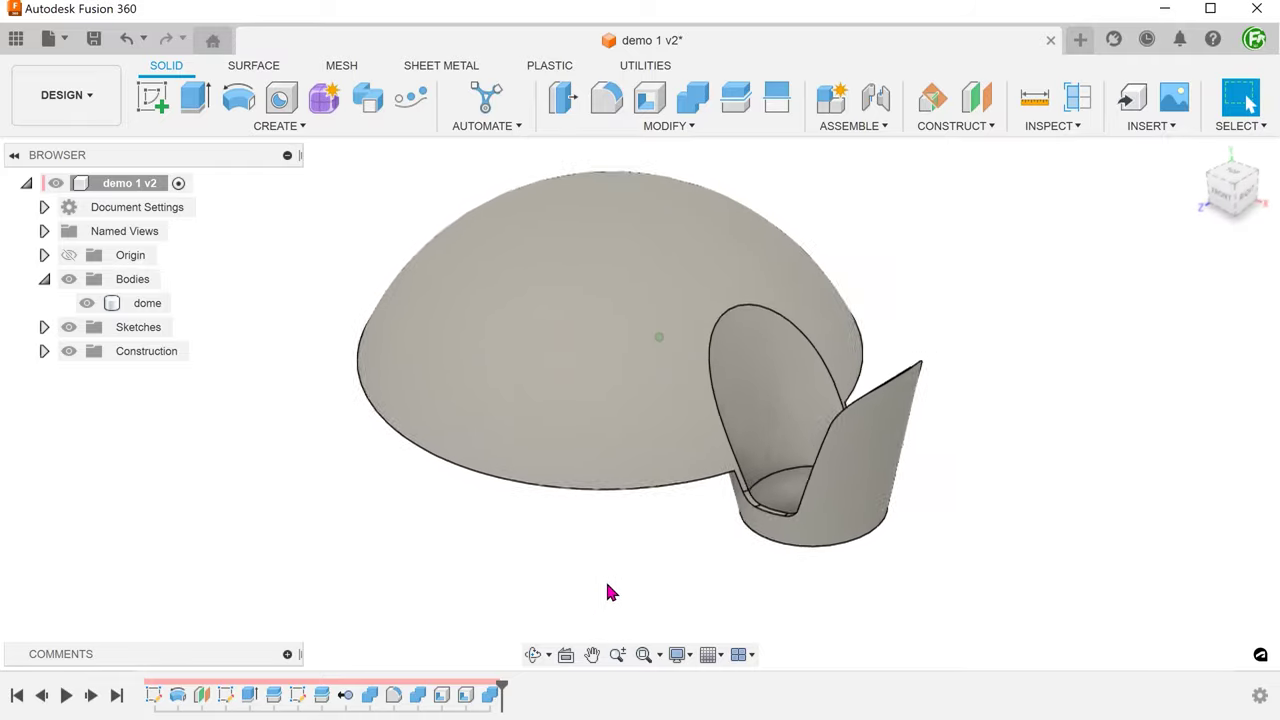
Roll the timeline back two features to before the shell operations.
{"action": "scroll", "coordinate": [612, 593], "scroll_direction": "down", "scroll_amount": 3}
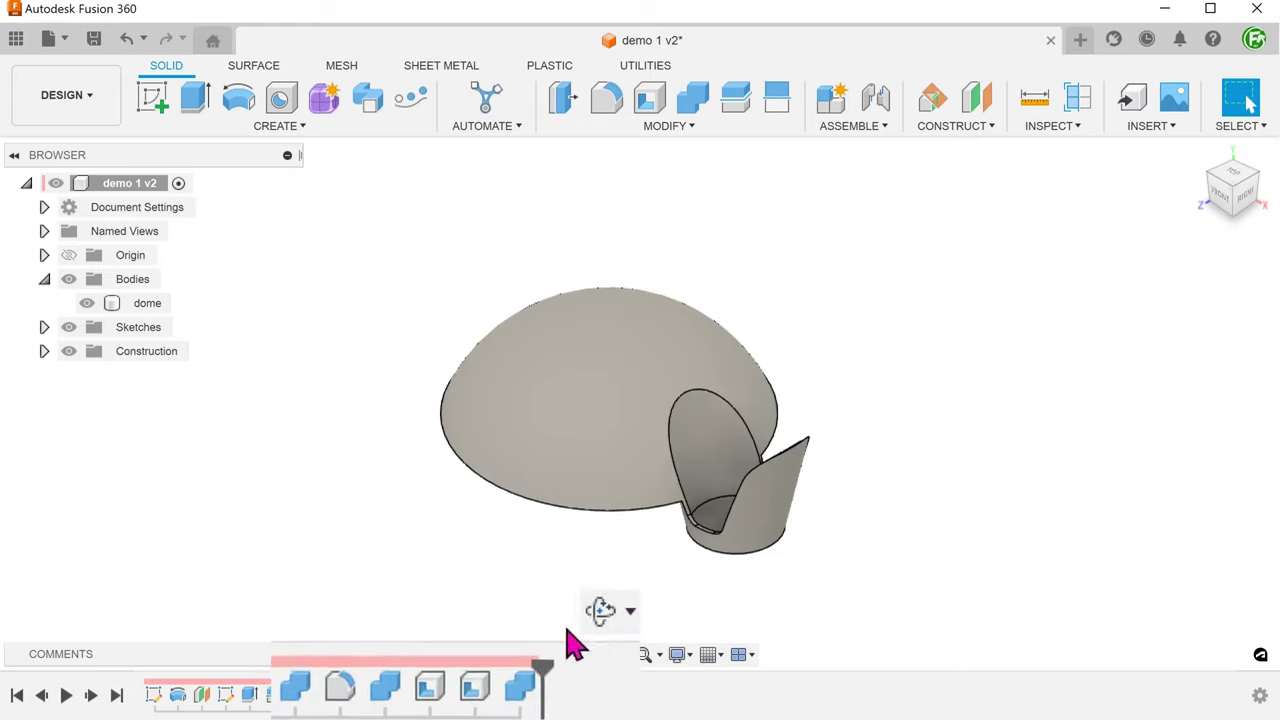
{"action": "left_click_drag", "start_coordinate": [568, 645], "coordinate": [440, 622]}
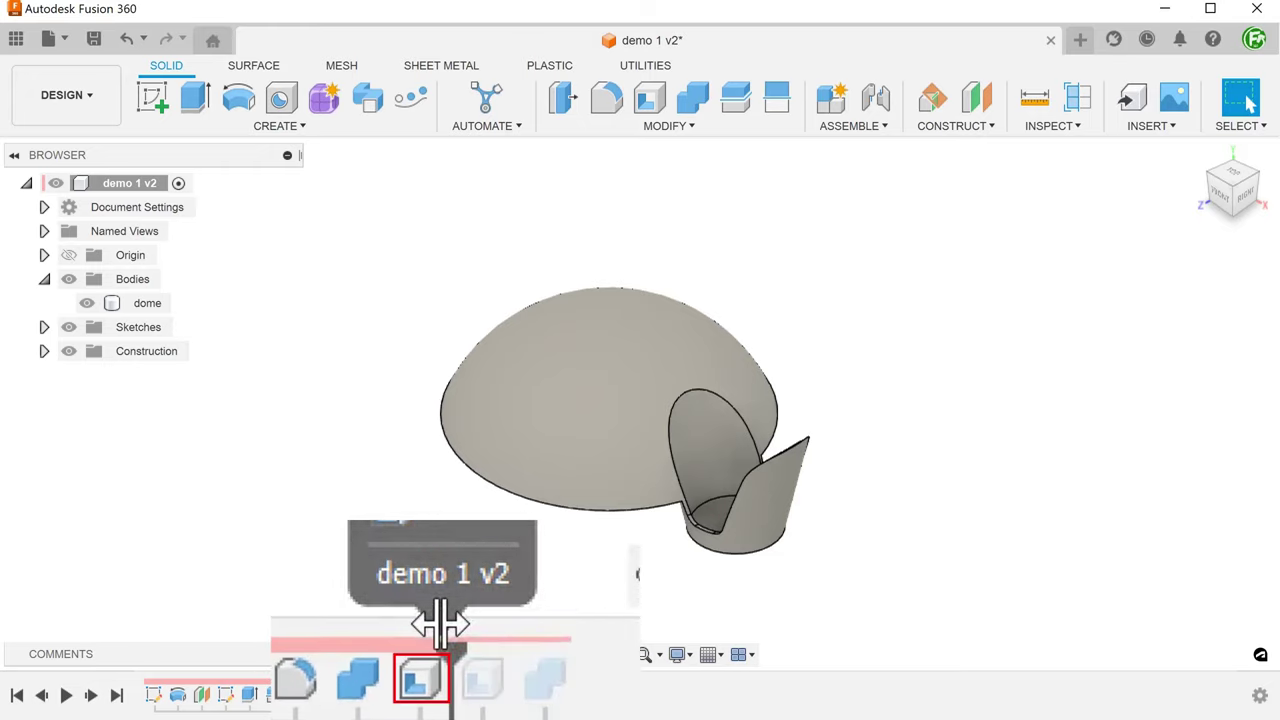
{"action": "middle_click_drag", "start_coordinate": [637, 573], "coordinate": [589, 555], "text": "shift"}
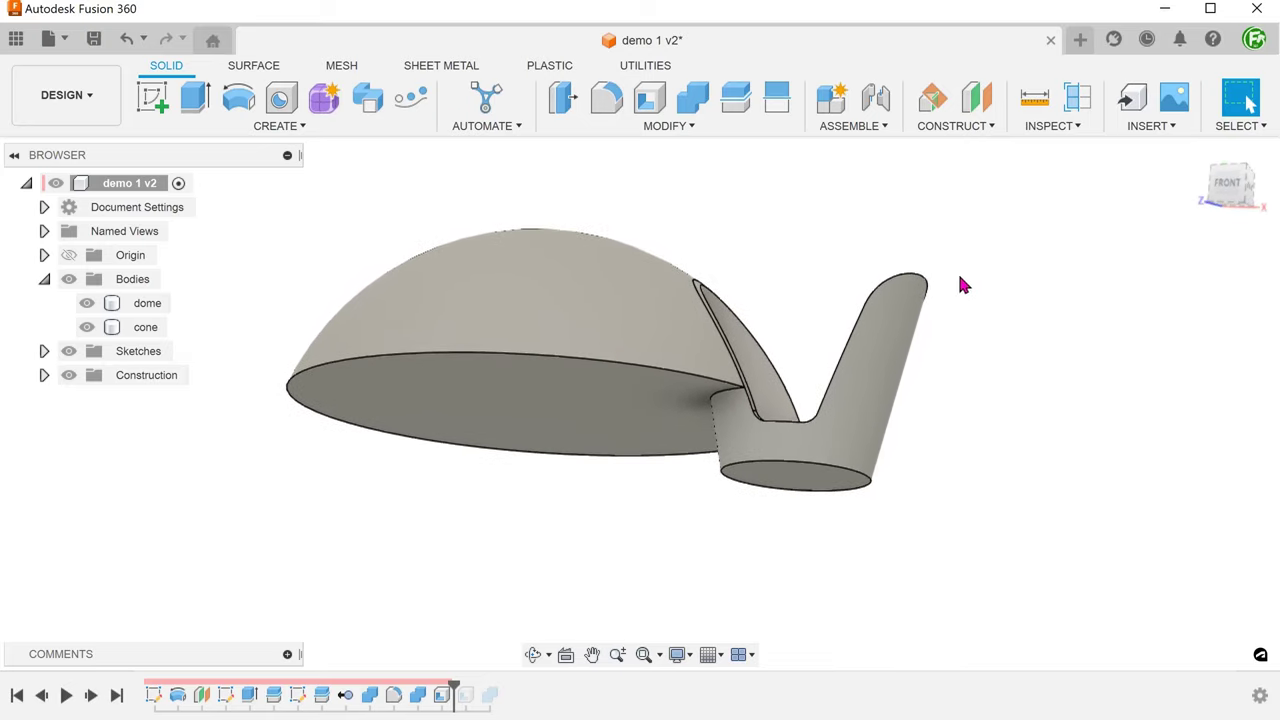
Join the solid cone into the dome with Combine.
{"action": "left_click", "coordinate": [668, 127]}
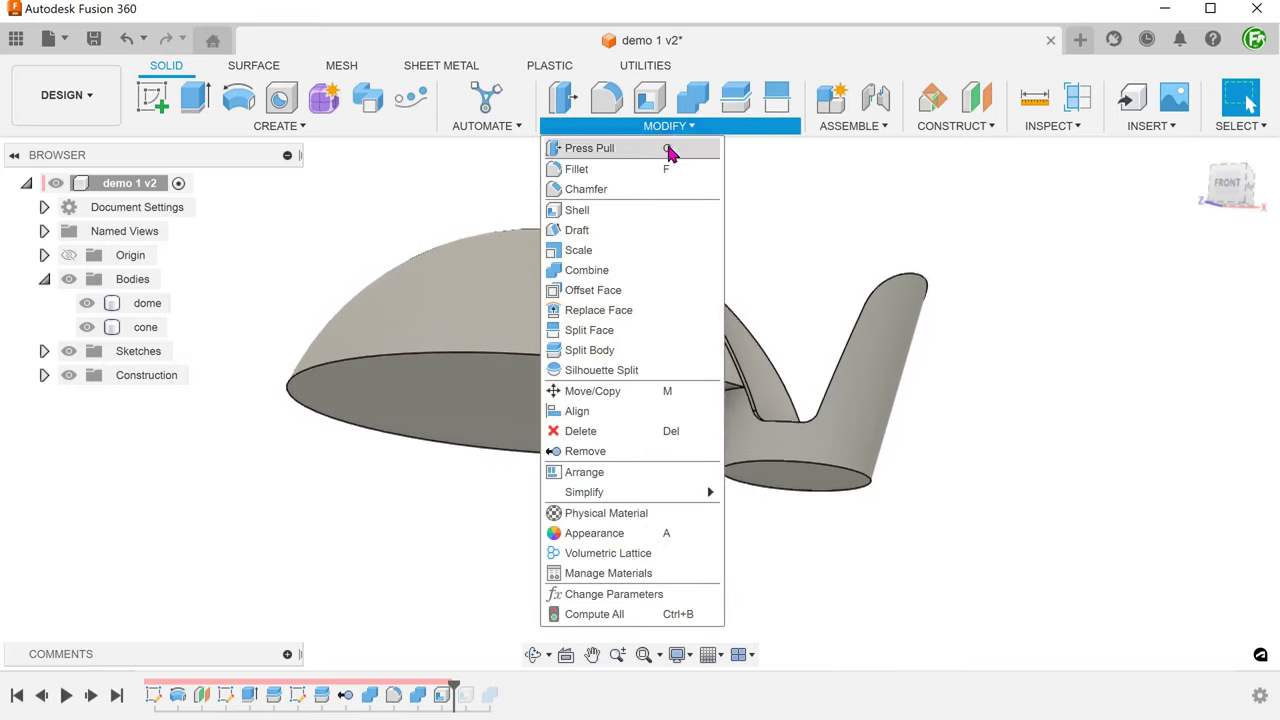
{"action": "left_click", "coordinate": [670, 276]}
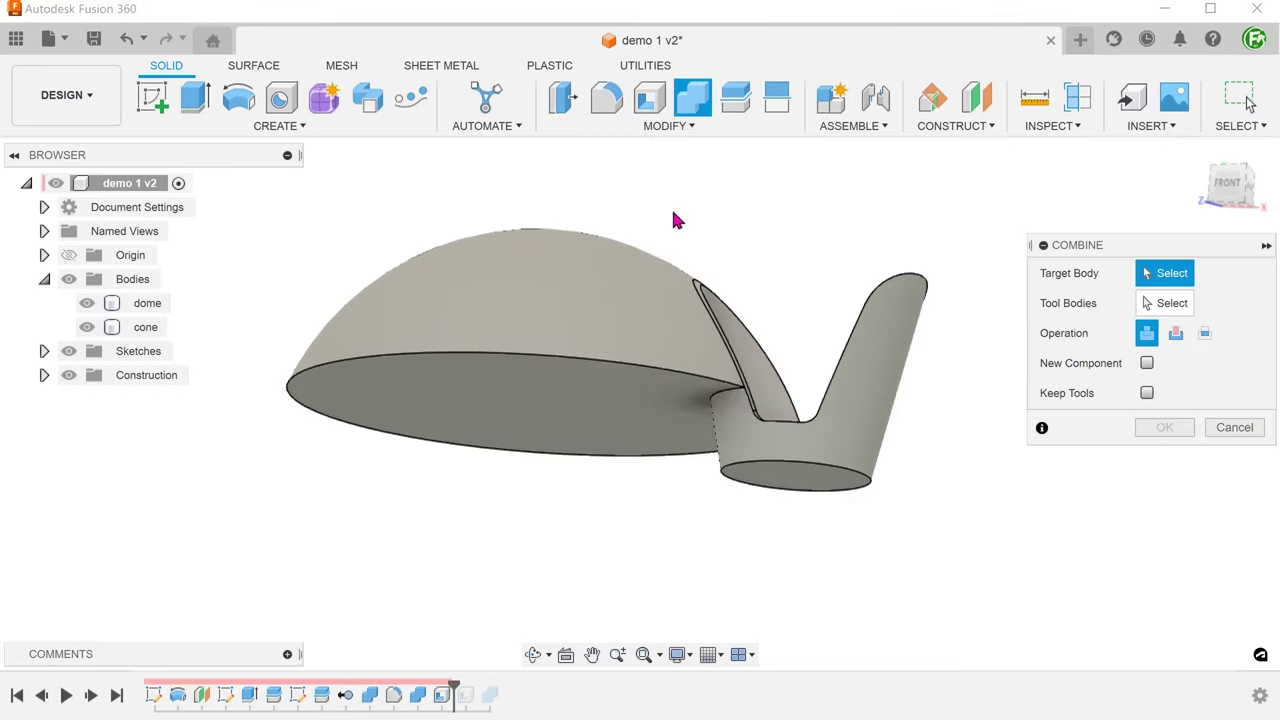
{"action": "left_click", "coordinate": [547, 281]}
{"action": "left_click", "coordinate": [845, 376]}
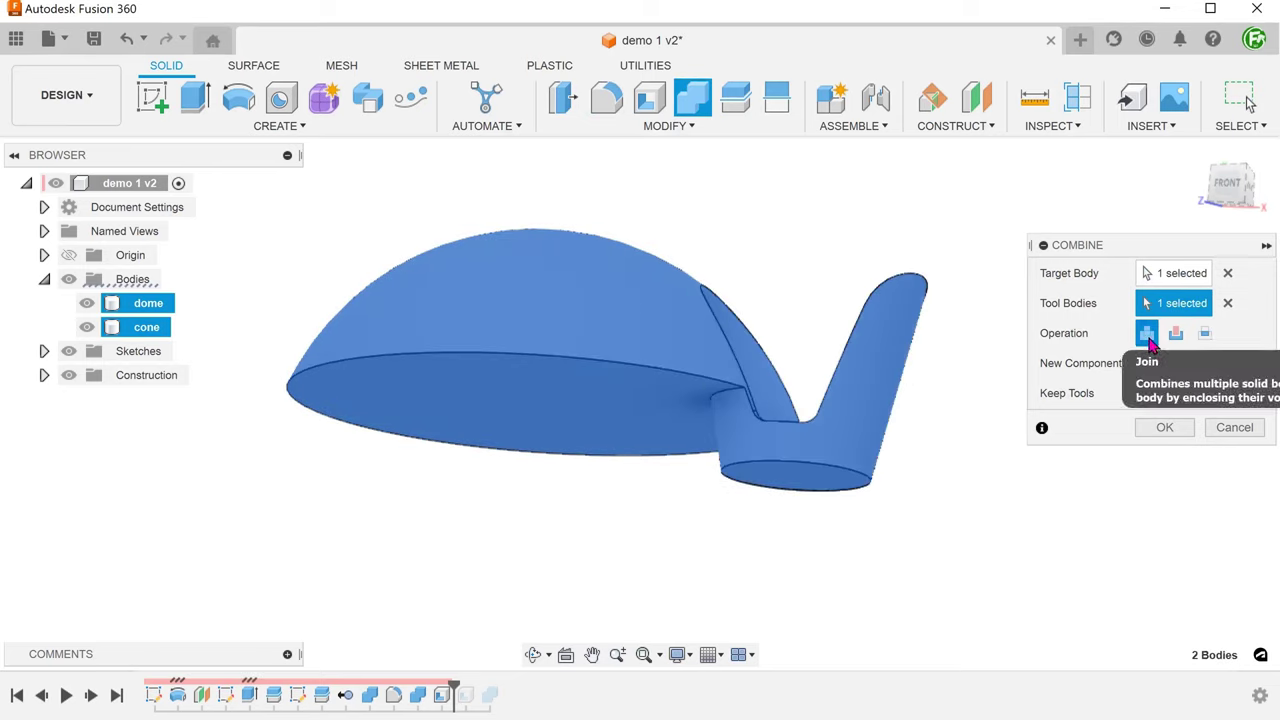
{"action": "left_click", "coordinate": [1165, 428]}
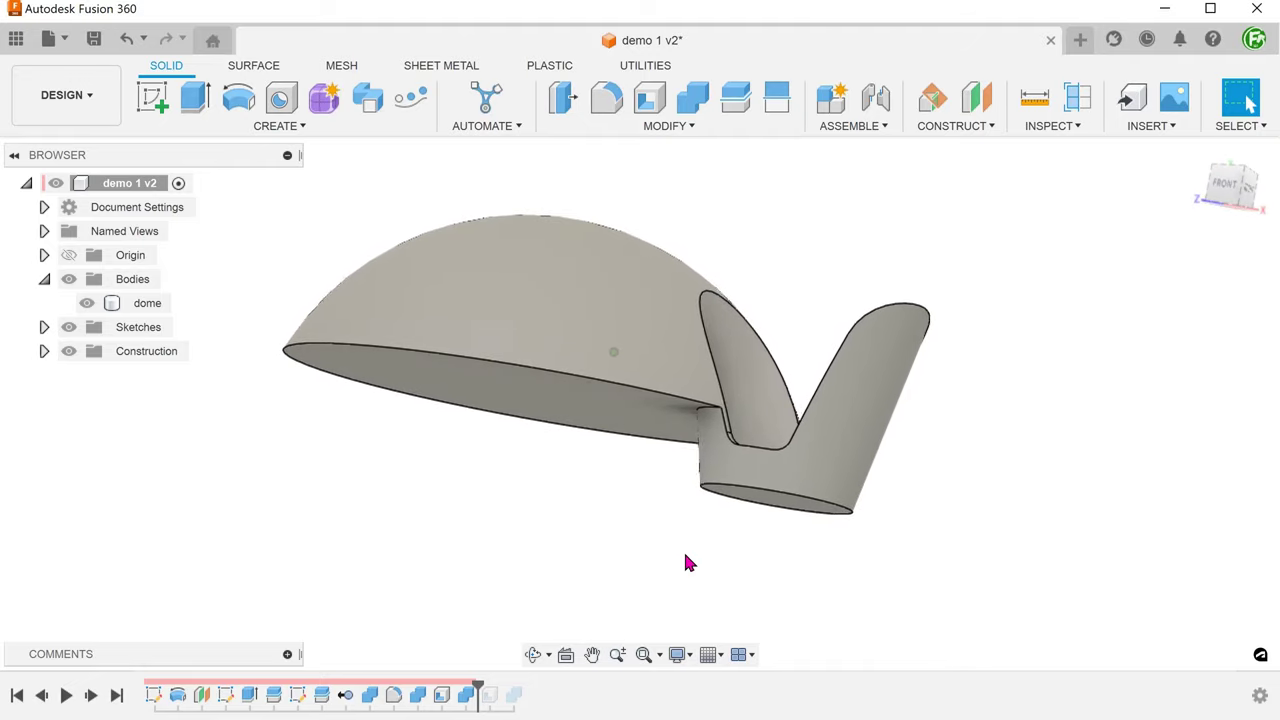
Preview a 2 mm inward shell on the joined dome body with its flat base removed.
{"action": "left_click", "coordinate": [668, 126]}
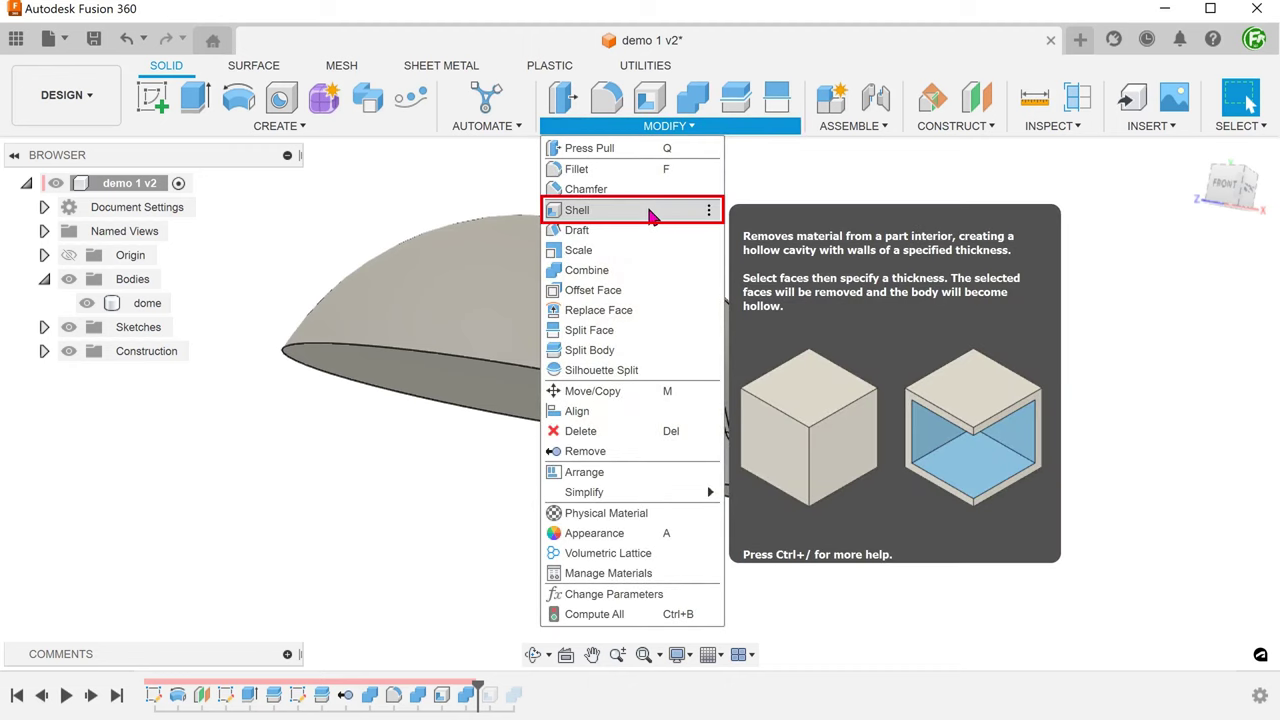
{"action": "left_click", "coordinate": [650, 212]}
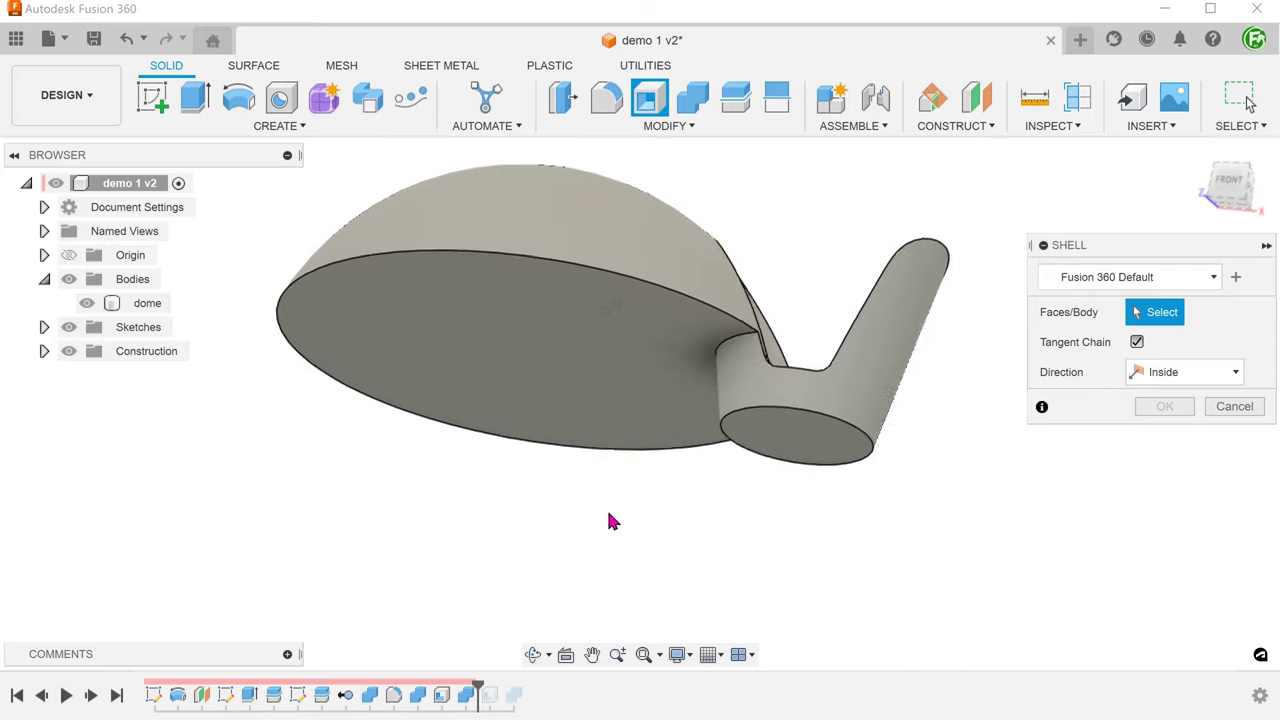
{"action": "left_click", "coordinate": [516, 397]}
{"action": "type", "text": "2"}
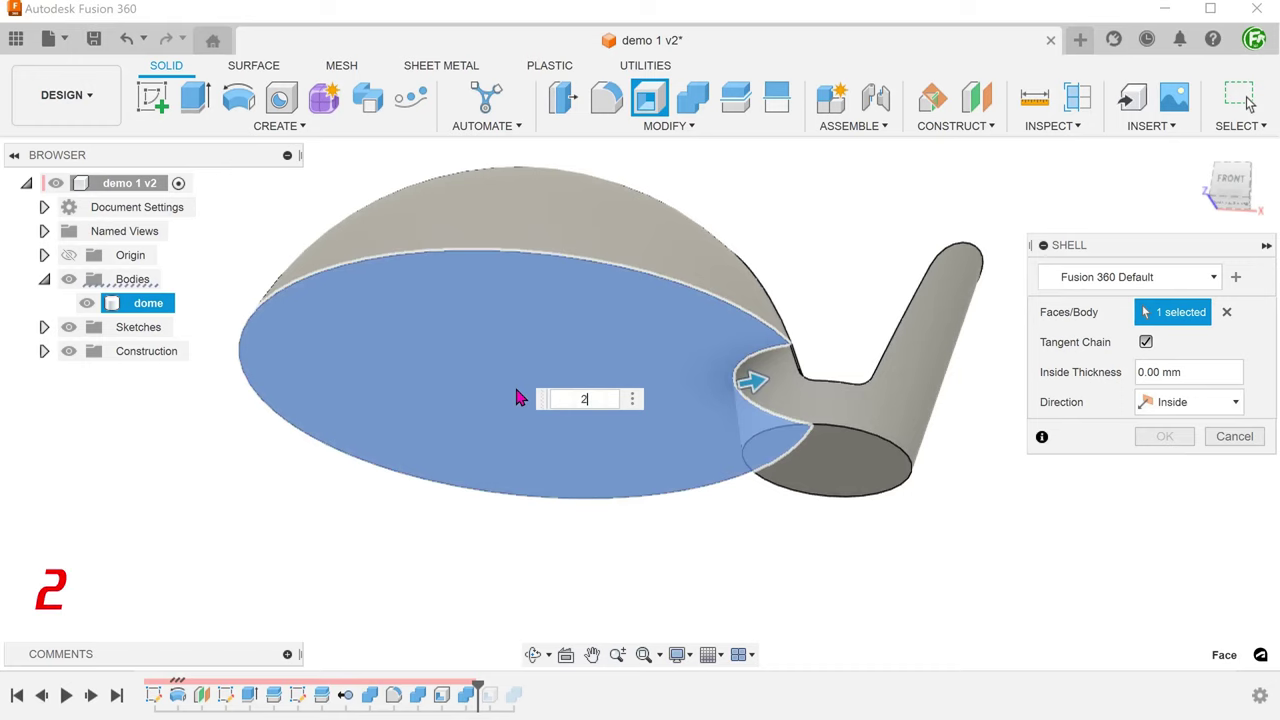
{"action": "key", "text": "Return"}
{"action": "mouse_move", "coordinate": [618, 540]}
{"action": "middle_mouse_down", "text": "shift"}
{"action": "mouse_move", "coordinate": [638, 545]}
{"action": "mouse_move", "coordinate": [572, 570]}
{"action": "mouse_move", "coordinate": [598, 558]}
{"action": "middle_mouse_up", "text": "shift"}
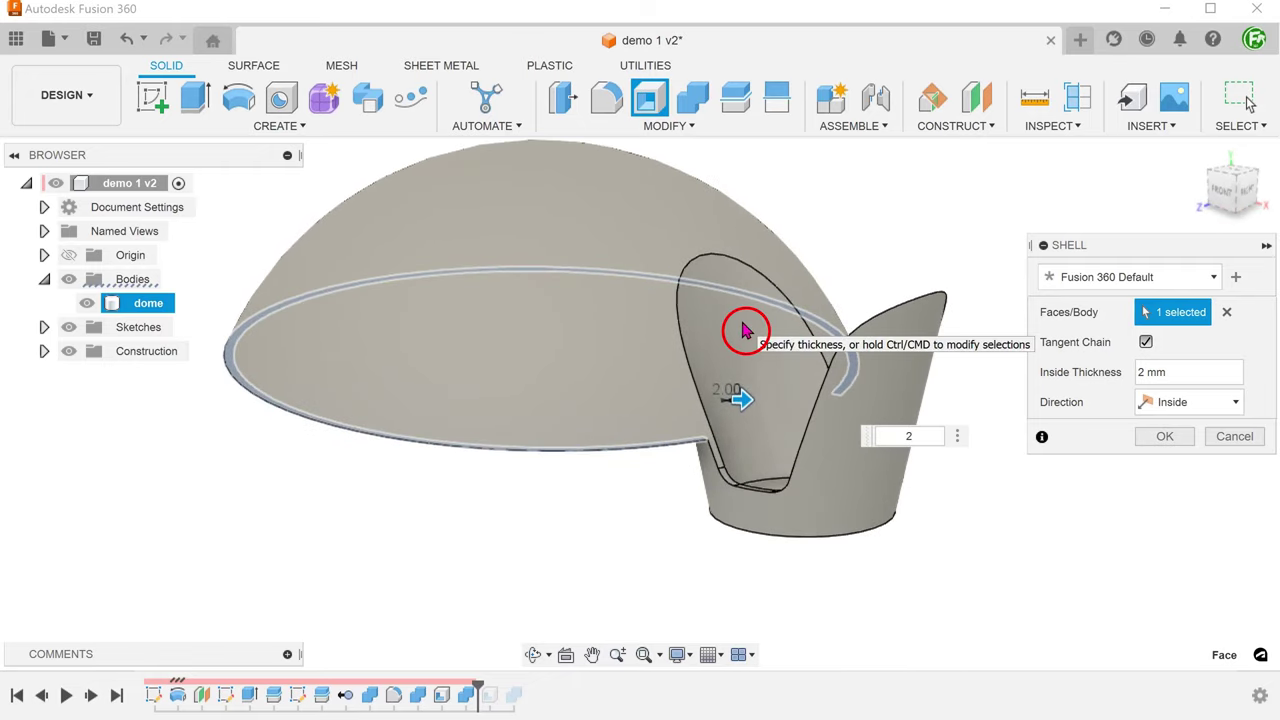